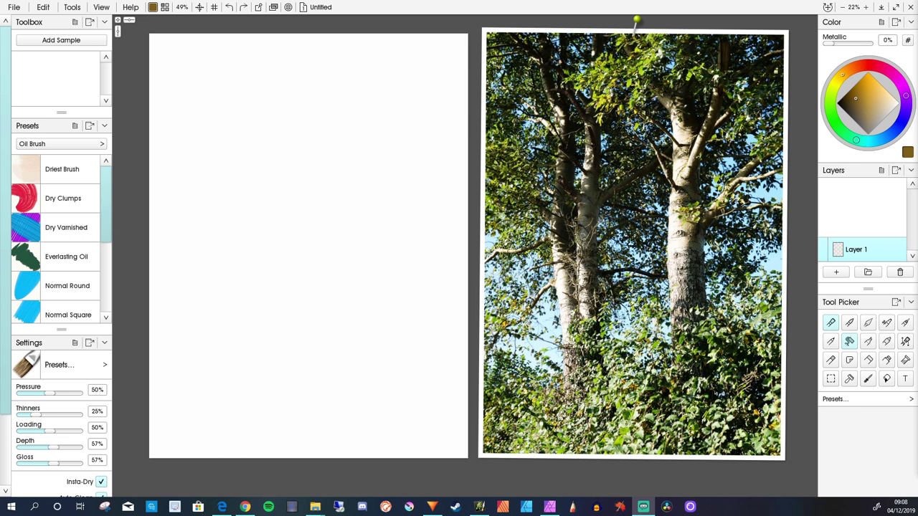
Step: Paint bright blue sky in the canvas's upper-right corner with the Thick and Smooth roller
left_click(850, 341)
left_click(876, 140)
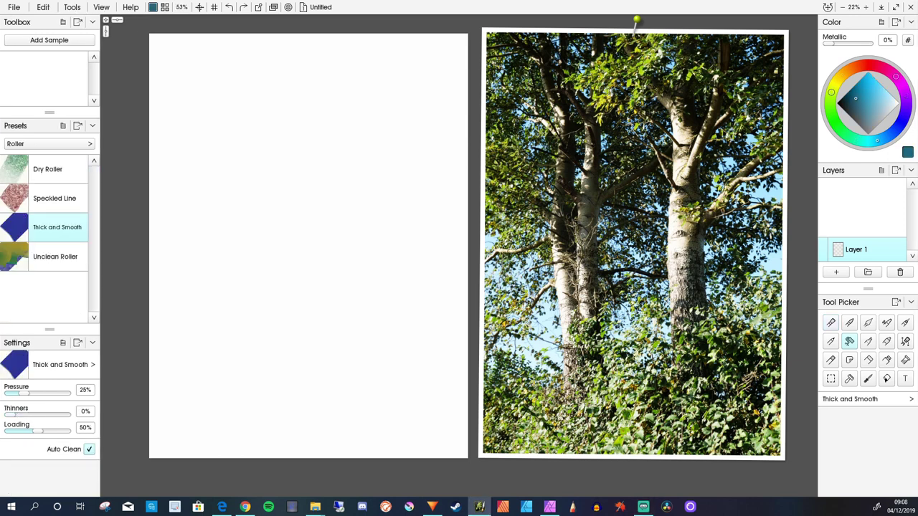
left_click_drag(864, 97, 894, 103)
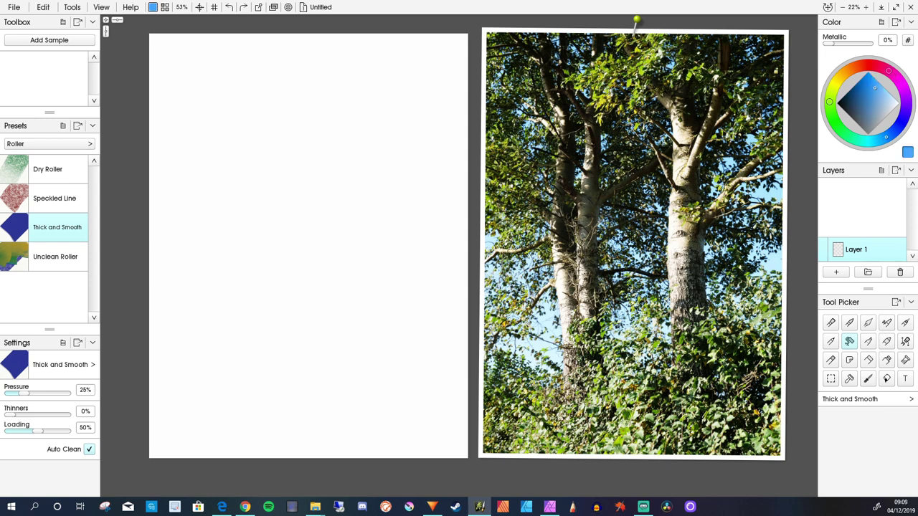
mouse_move(380, 66)
left_mouse_down()
mouse_move(450, 49)
mouse_move(433, 27)
mouse_move(387, 45)
left_mouse_up()
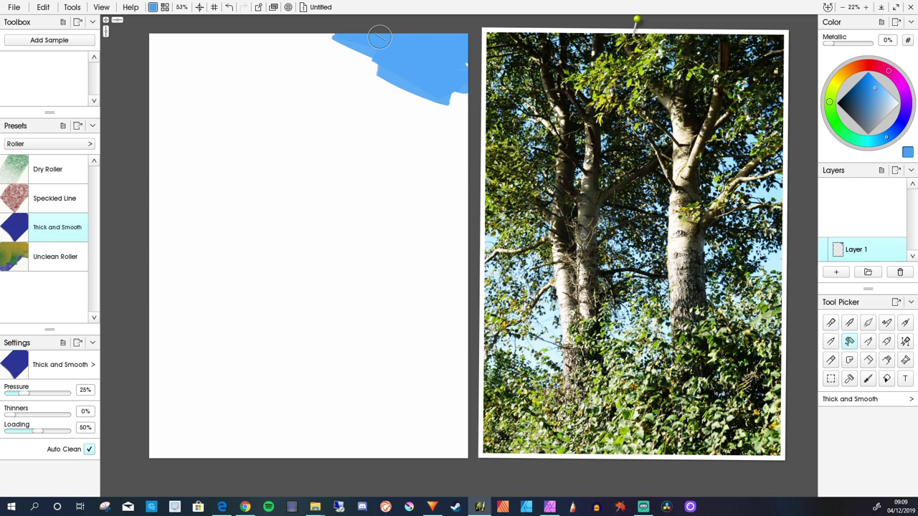
Step: Enlarge the roller to 203% and cover the whole canvas with the bright blue
key("]")
key("]")
key("]")
key("]")
key("]")
key("]")
key("]")
key("]")
key("]")
key("]")
key("]")
key("]")
key("]")
key("]")
key("]")
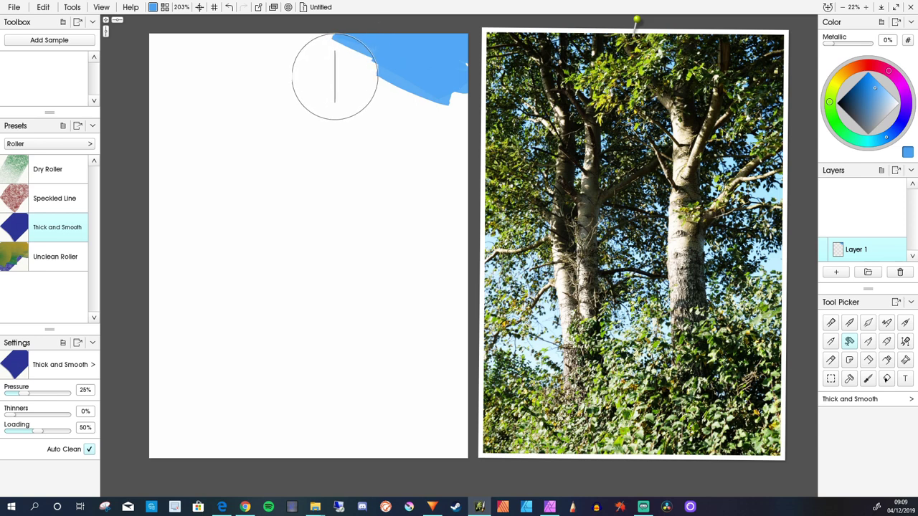
mouse_move(335, 80)
left_mouse_down()
mouse_move(398, 108)
mouse_move(316, 57)
mouse_move(345, 57)
mouse_move(446, 96)
mouse_move(453, 82)
mouse_move(420, 91)
mouse_move(422, 127)
mouse_move(214, 57)
mouse_move(176, 56)
mouse_move(158, 79)
mouse_move(399, 177)
mouse_move(190, 81)
mouse_move(151, 148)
mouse_move(180, 139)
mouse_move(215, 189)
mouse_move(402, 281)
mouse_move(355, 281)
mouse_move(414, 356)
mouse_move(240, 344)
mouse_move(340, 422)
mouse_move(213, 405)
mouse_move(159, 256)
mouse_move(169, 428)
mouse_move(172, 391)
mouse_move(190, 454)
mouse_move(445, 440)
mouse_move(443, 215)
left_mouse_up()
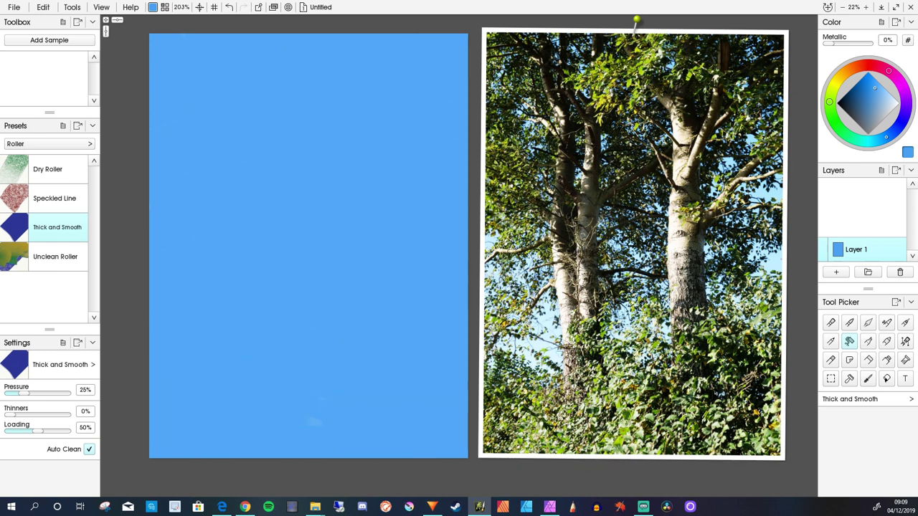
Step: Roll a pale greyish blue in broad diagonal strokes over the lower half of the sky
left_click(888, 105)
mouse_move(318, 430)
left_mouse_down()
mouse_move(343, 435)
mouse_move(179, 375)
mouse_move(340, 428)
mouse_move(186, 396)
mouse_move(166, 414)
mouse_move(213, 439)
mouse_move(195, 442)
mouse_move(221, 376)
mouse_move(148, 326)
mouse_move(426, 421)
mouse_move(252, 315)
mouse_move(409, 345)
mouse_move(459, 329)
left_mouse_up()
mouse_move(331, 391)
left_mouse_down()
mouse_move(423, 443)
mouse_move(174, 416)
mouse_move(139, 351)
mouse_move(483, 365)
mouse_move(499, 448)
mouse_move(401, 412)
mouse_move(340, 326)
mouse_move(481, 349)
mouse_move(451, 380)
mouse_move(256, 358)
mouse_move(199, 399)
mouse_move(155, 466)
mouse_move(501, 502)
left_mouse_up()
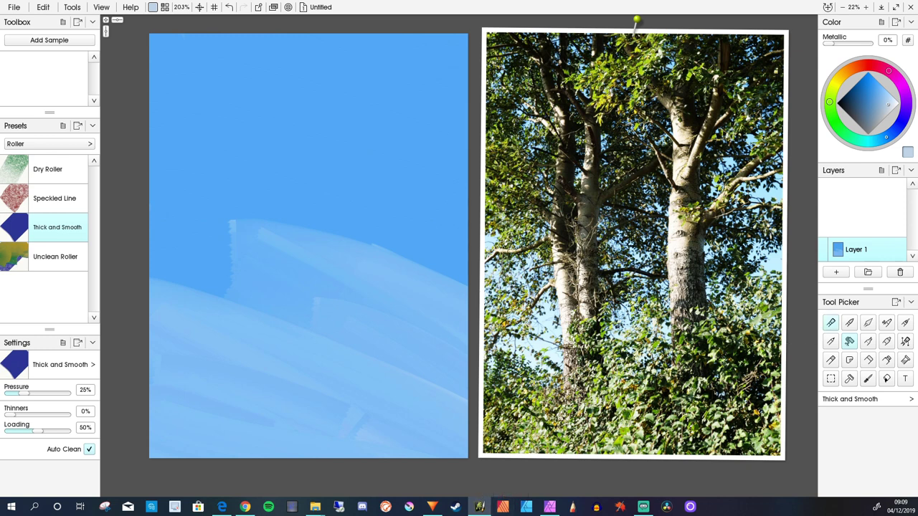
Step: Paint the first dark green leaf strokes in the canvas's upper-right corner with the Normal Round oil brush at 192%
left_click(830, 323)
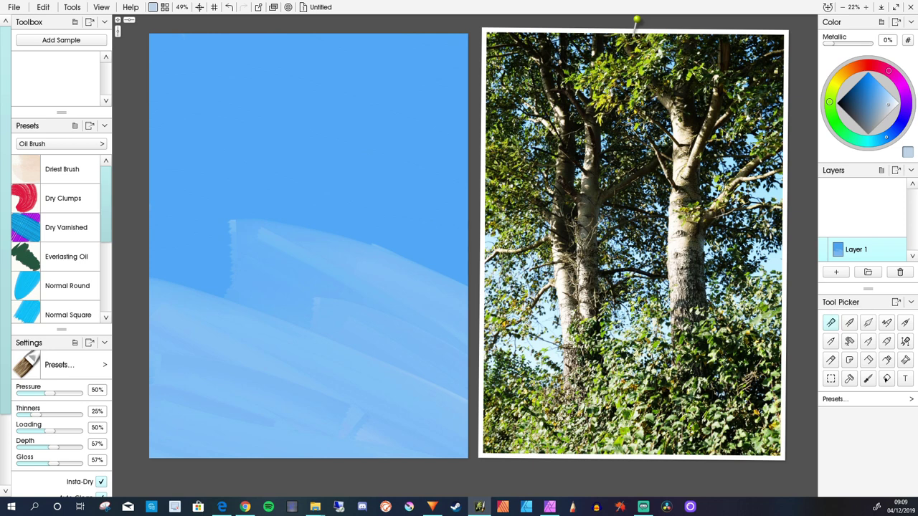
scroll(61, 239, "down", 5)
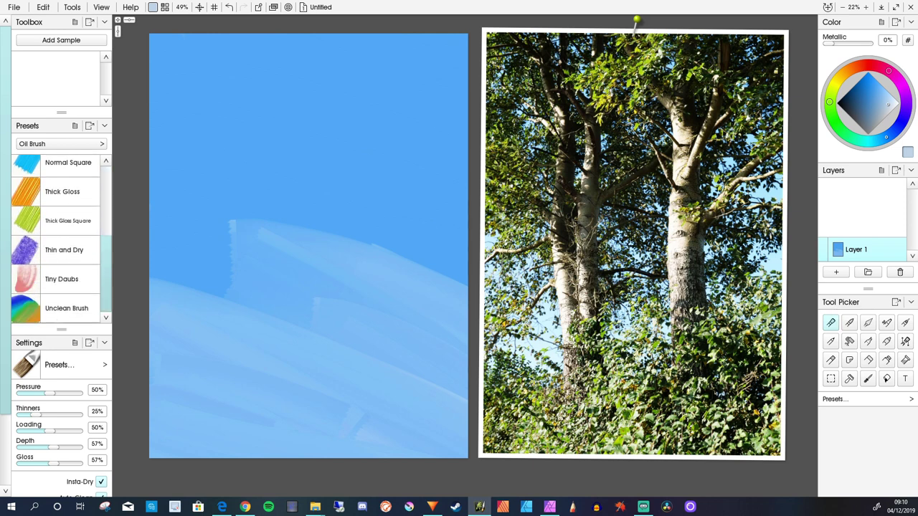
scroll(60, 239, "up", 2)
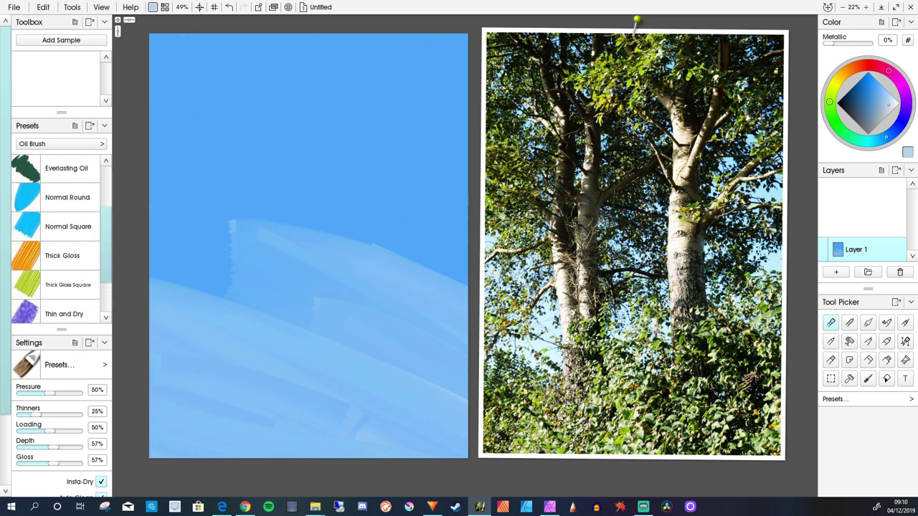
left_click(67, 198)
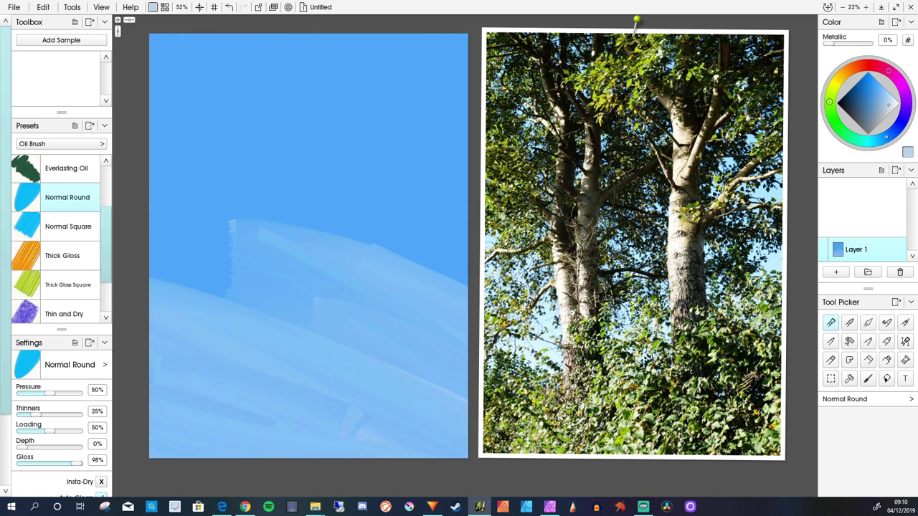
left_click(840, 130)
left_click_drag(887, 105, 844, 104)
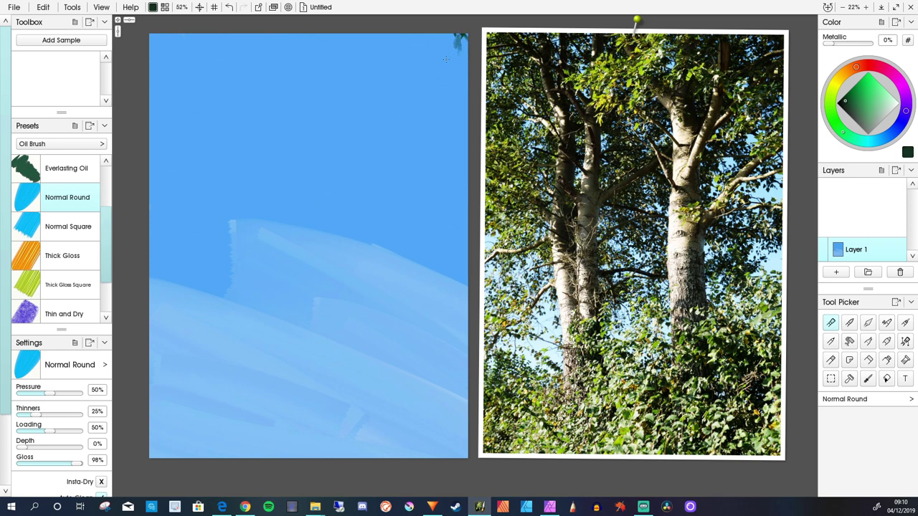
mouse_move(448, 37)
left_mouse_down()
mouse_move(466, 72)
mouse_move(437, 44)
mouse_move(421, 52)
mouse_move(421, 37)
mouse_move(409, 50)
mouse_move(444, 77)
mouse_move(456, 60)
mouse_move(467, 97)
mouse_move(448, 110)
mouse_move(437, 82)
mouse_move(455, 91)
mouse_move(443, 97)
mouse_move(455, 117)
left_mouse_up()
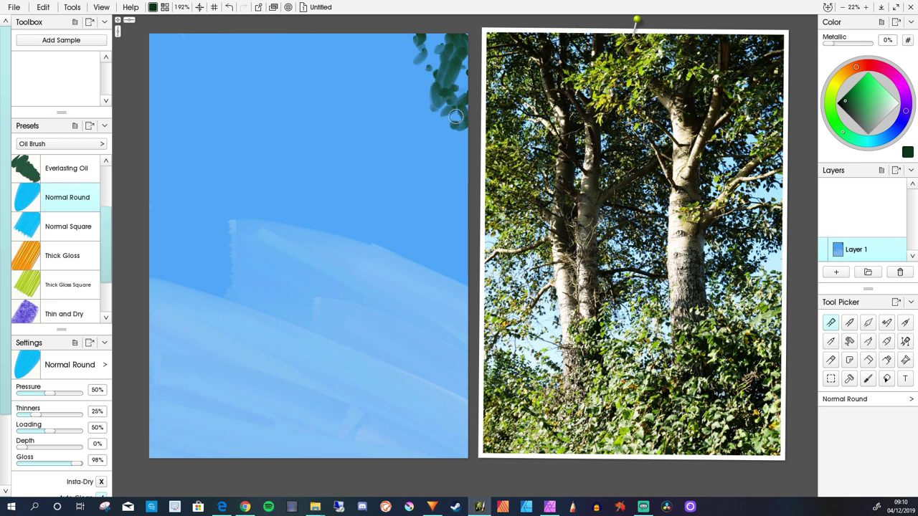
Step: Thicken the upper-right foliage and extend it inward with short dark green strokes, raising the brush depth to 33%
mouse_move(448, 43)
left_mouse_down()
mouse_move(467, 30)
mouse_move(453, 48)
mouse_move(467, 75)
mouse_move(436, 47)
mouse_move(413, 52)
mouse_move(402, 31)
mouse_move(419, 71)
mouse_move(417, 62)
mouse_move(401, 80)
mouse_move(431, 75)
mouse_move(421, 51)
mouse_move(436, 52)
mouse_move(430, 37)
mouse_move(423, 61)
mouse_move(441, 40)
mouse_move(426, 37)
mouse_move(413, 68)
mouse_move(397, 60)
mouse_move(418, 83)
mouse_move(414, 99)
mouse_move(415, 76)
mouse_move(430, 78)
mouse_move(438, 109)
left_mouse_up()
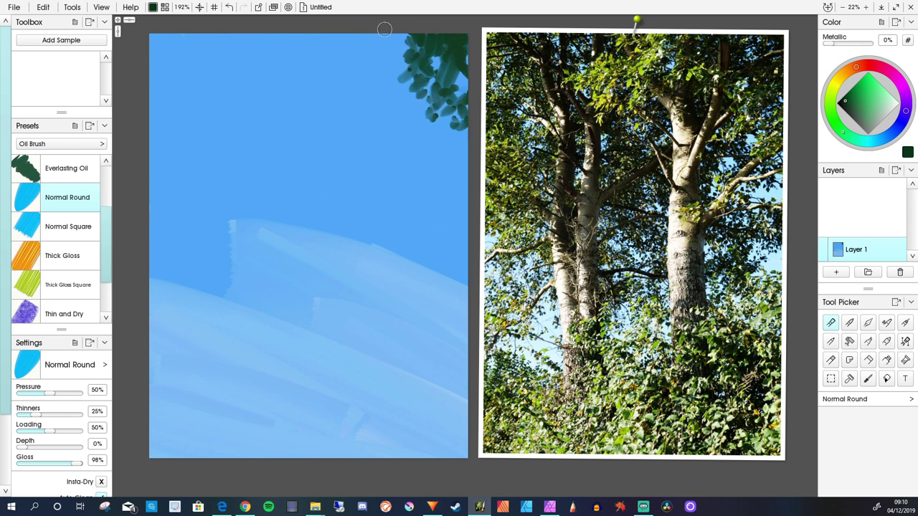
mouse_move(385, 29)
left_mouse_down()
mouse_move(398, 36)
mouse_move(407, 76)
mouse_move(367, 85)
mouse_move(409, 85)
mouse_move(391, 104)
mouse_move(410, 101)
mouse_move(400, 127)
mouse_move(413, 114)
mouse_move(415, 86)
mouse_move(428, 98)
mouse_move(414, 114)
mouse_move(453, 119)
left_mouse_up()
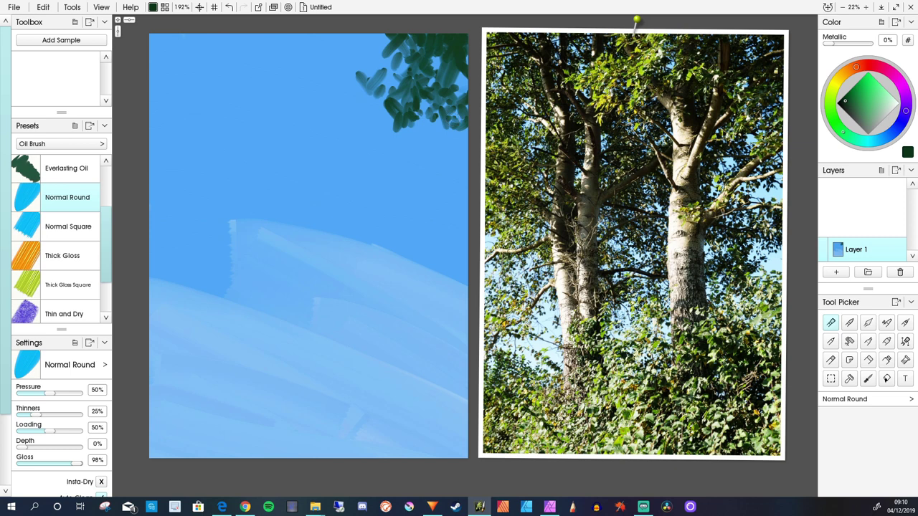
left_click(39, 448)
mouse_move(380, 39)
left_mouse_down()
mouse_move(392, 92)
mouse_move(383, 97)
mouse_move(399, 53)
mouse_move(406, 89)
mouse_move(393, 84)
mouse_move(387, 124)
left_mouse_up()
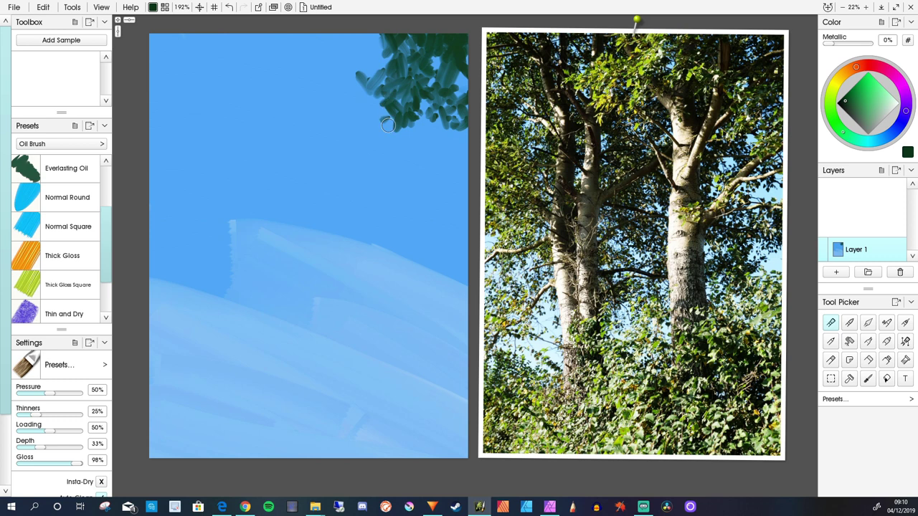
Step: Extend the upper-right foliage downward with the Normal Square oil brush at 170%, adding a few leaves on the canvas's right edge
left_click(68, 227)
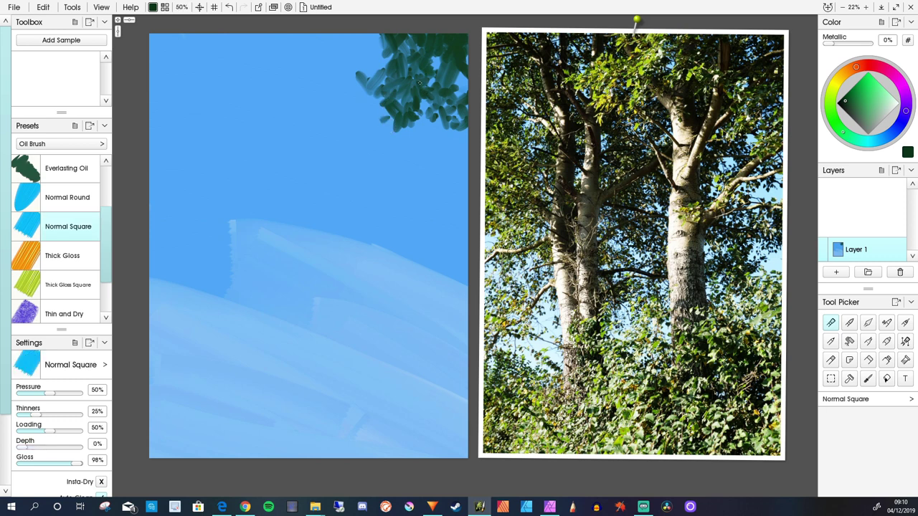
key("]")
key("]")
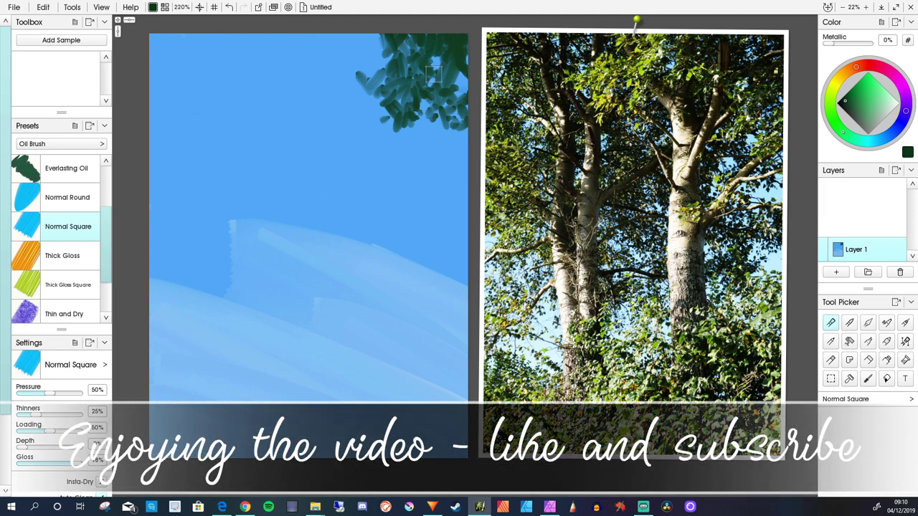
key("bracketleft")
mouse_move(433, 76)
left_mouse_down()
mouse_move(439, 95)
mouse_move(425, 114)
mouse_move(429, 144)
mouse_move(450, 175)
mouse_move(433, 179)
mouse_move(419, 154)
mouse_move(450, 132)
mouse_move(450, 107)
left_mouse_up()
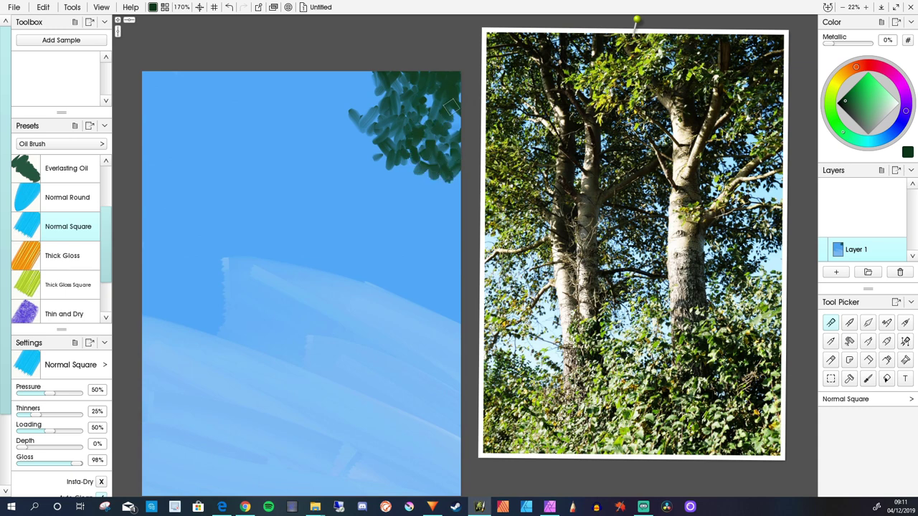
left_click_drag(384, 84, 372, 71)
mouse_move(380, 123)
left_mouse_down()
mouse_move(395, 187)
mouse_move(400, 195)
mouse_move(418, 175)
mouse_move(427, 195)
mouse_move(418, 206)
mouse_move(441, 214)
mouse_move(448, 245)
mouse_move(459, 239)
mouse_move(443, 236)
mouse_move(440, 247)
mouse_move(471, 261)
mouse_move(422, 258)
mouse_move(397, 242)
left_mouse_up()
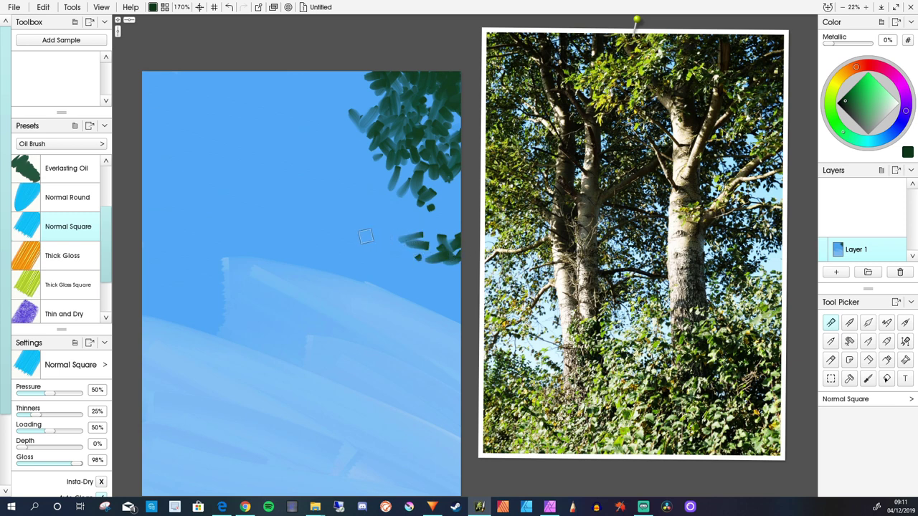
Step: Build a dark green leaf cluster at mid-height along the canvas's right edge and fill the foliage just above it
scroll(357, 233, "down", 2)
mouse_move(429, 199)
left_mouse_down()
mouse_move(408, 221)
mouse_move(417, 230)
mouse_move(390, 225)
mouse_move(385, 264)
mouse_move(408, 250)
mouse_move(403, 257)
mouse_move(387, 245)
mouse_move(410, 261)
mouse_move(418, 255)
mouse_move(422, 280)
mouse_move(388, 279)
mouse_move(378, 268)
mouse_move(402, 286)
left_mouse_up()
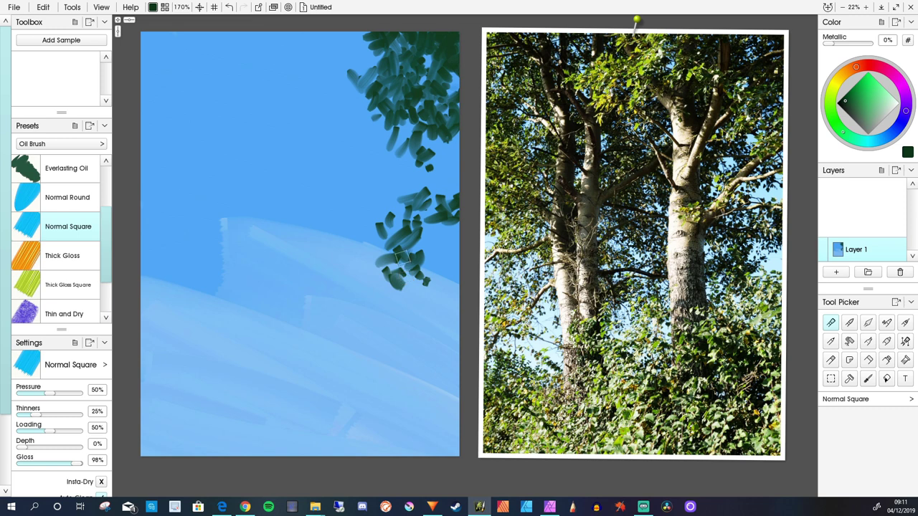
left_click_drag(402, 258, 403, 240)
mouse_move(437, 215)
left_mouse_down()
mouse_move(462, 213)
mouse_move(449, 215)
mouse_move(450, 227)
mouse_move(433, 218)
mouse_move(416, 235)
left_mouse_up()
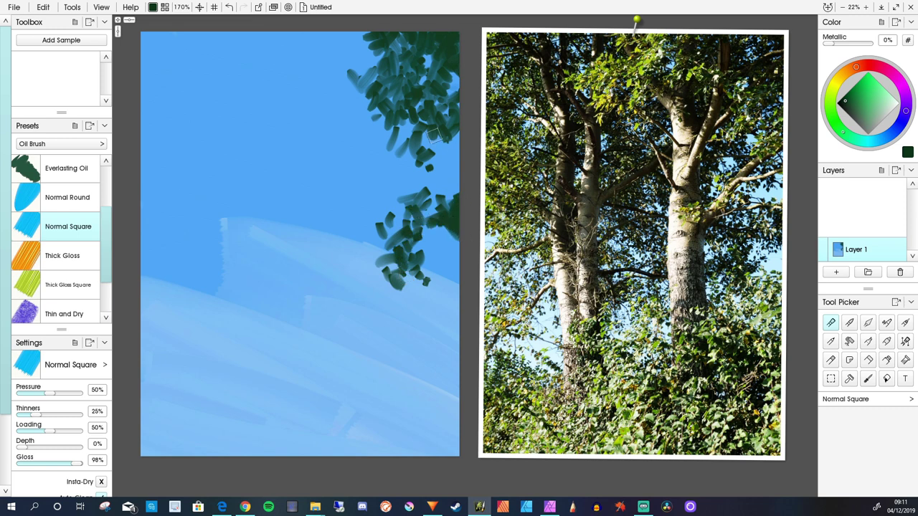
left_click_drag(434, 135, 450, 161)
mouse_move(459, 152)
left_mouse_down()
mouse_move(428, 134)
mouse_move(420, 158)
left_mouse_up()
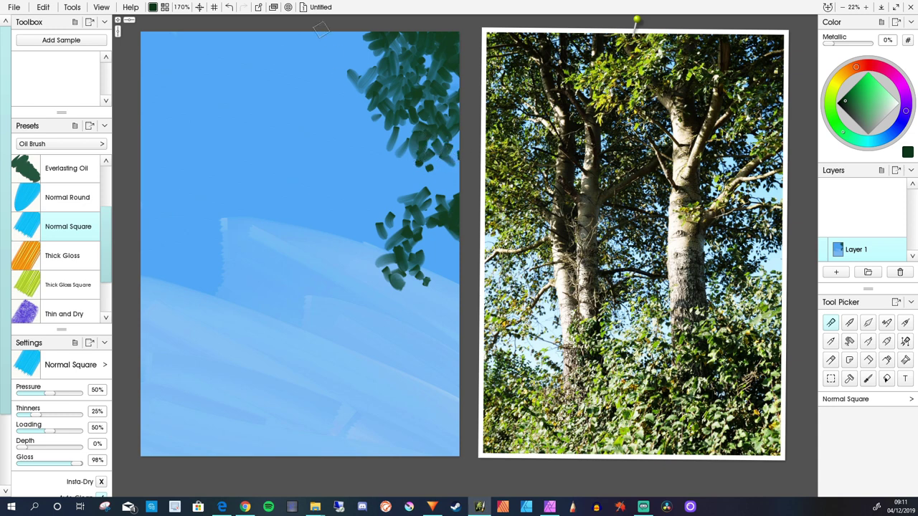
Step: Widen the upper-right foliage inward and paint a large hanging clump of dark green leaves at the canvas's centre
mouse_move(321, 30)
left_mouse_down()
mouse_move(367, 60)
mouse_move(364, 75)
mouse_move(376, 58)
left_mouse_up()
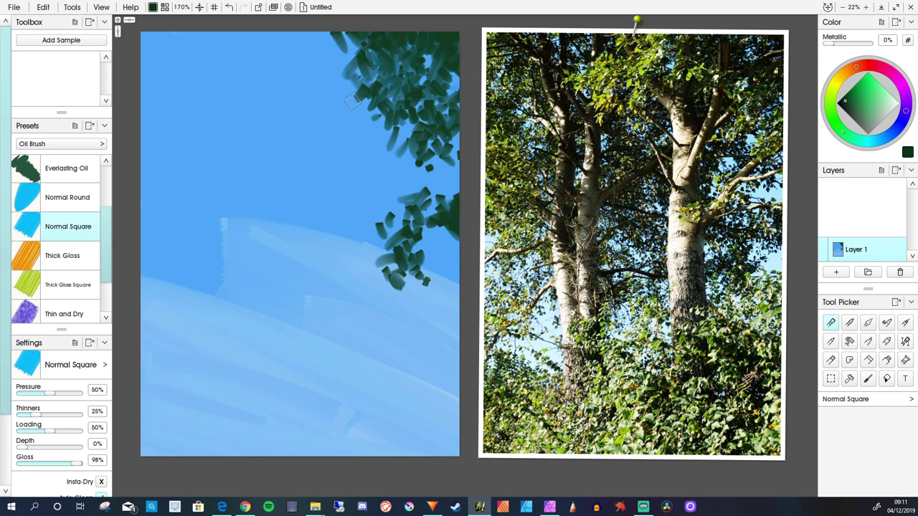
mouse_move(353, 101)
left_mouse_down()
mouse_move(362, 130)
mouse_move(374, 134)
mouse_move(395, 132)
mouse_move(398, 121)
mouse_move(411, 146)
mouse_move(370, 190)
mouse_move(395, 175)
mouse_move(386, 160)
mouse_move(401, 173)
mouse_move(403, 156)
mouse_move(377, 188)
left_mouse_up()
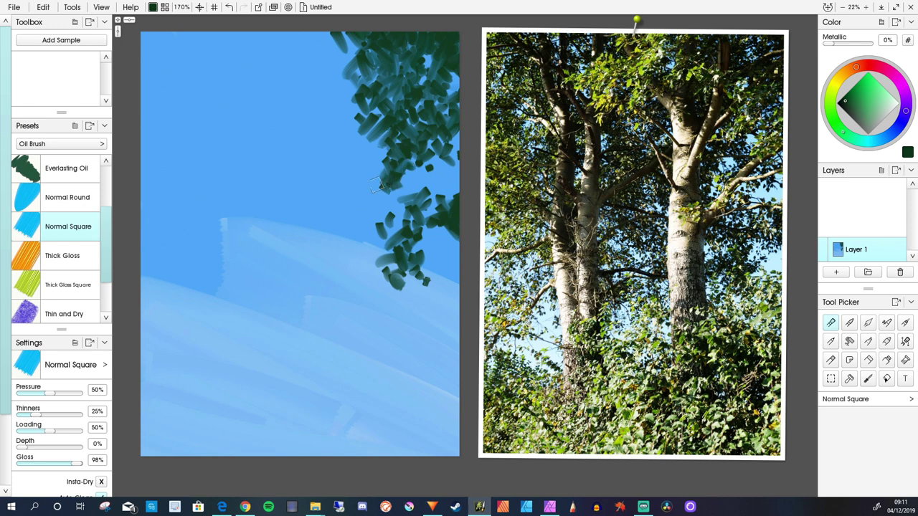
mouse_move(351, 147)
left_mouse_down()
mouse_move(346, 178)
mouse_move(345, 168)
mouse_move(344, 178)
mouse_move(320, 158)
mouse_move(340, 184)
mouse_move(305, 183)
mouse_move(336, 195)
mouse_move(351, 189)
mouse_move(348, 209)
mouse_move(326, 195)
mouse_move(339, 221)
mouse_move(347, 183)
mouse_move(343, 227)
mouse_move(312, 226)
mouse_move(333, 226)
mouse_move(346, 207)
mouse_move(347, 239)
mouse_move(329, 235)
mouse_move(337, 242)
mouse_move(345, 209)
mouse_move(334, 280)
left_mouse_up()
mouse_move(320, 128)
left_mouse_down()
mouse_move(304, 110)
mouse_move(324, 125)
mouse_move(343, 110)
mouse_move(343, 152)
mouse_move(341, 130)
mouse_move(314, 116)
mouse_move(337, 152)
mouse_move(313, 153)
mouse_move(287, 111)
mouse_move(309, 139)
mouse_move(327, 139)
mouse_move(304, 169)
mouse_move(315, 167)
mouse_move(321, 144)
mouse_move(333, 147)
mouse_move(315, 163)
mouse_move(286, 152)
mouse_move(310, 92)
mouse_move(323, 108)
mouse_move(334, 87)
mouse_move(350, 87)
mouse_move(339, 54)
left_mouse_up()
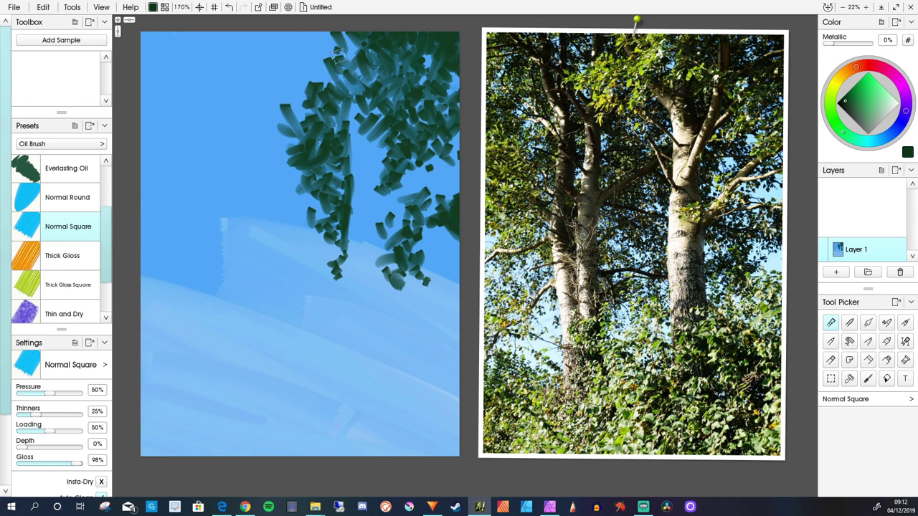
mouse_move(337, 54)
left_mouse_down()
mouse_move(265, 175)
mouse_move(270, 185)
mouse_move(290, 172)
mouse_move(287, 179)
mouse_move(260, 183)
mouse_move(312, 186)
mouse_move(282, 197)
mouse_move(310, 213)
mouse_move(315, 204)
mouse_move(294, 213)
mouse_move(301, 225)
mouse_move(267, 213)
mouse_move(308, 231)
mouse_move(286, 227)
left_mouse_up()
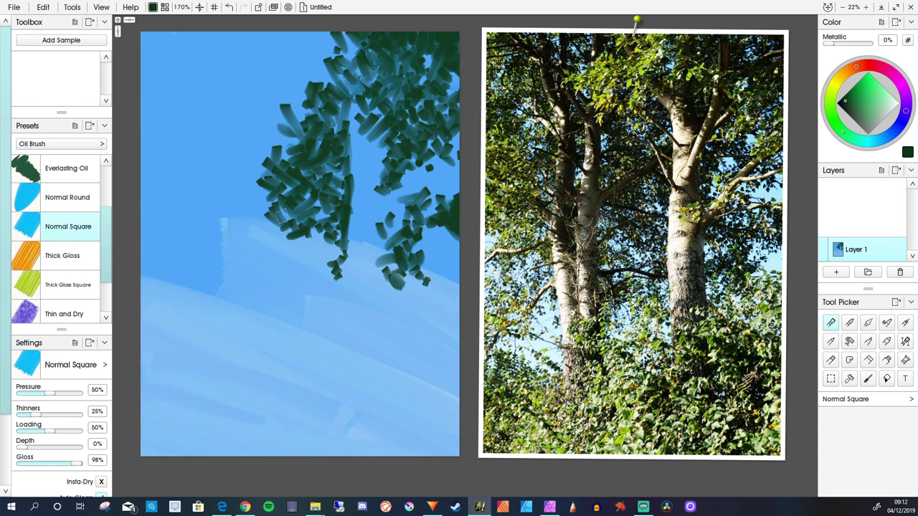
Step: Paint foliage across the upper-left canvas, a trail of leaves down its left side, and a curved branch under the central clump
mouse_move(289, 30)
left_mouse_down()
mouse_move(285, 53)
mouse_move(294, 49)
mouse_move(286, 30)
mouse_move(310, 36)
mouse_move(283, 67)
mouse_move(288, 92)
mouse_move(267, 38)
mouse_move(252, 31)
mouse_move(263, 31)
mouse_move(271, 73)
mouse_move(264, 97)
mouse_move(220, 51)
mouse_move(220, 29)
mouse_move(223, 36)
mouse_move(203, 32)
mouse_move(216, 54)
mouse_move(204, 55)
mouse_move(189, 31)
mouse_move(167, 35)
mouse_move(180, 58)
mouse_move(189, 54)
mouse_move(194, 82)
mouse_move(223, 68)
mouse_move(242, 94)
mouse_move(201, 77)
mouse_move(194, 86)
mouse_move(207, 99)
mouse_move(157, 73)
mouse_move(151, 50)
mouse_move(170, 110)
mouse_move(152, 113)
mouse_move(171, 129)
mouse_move(151, 141)
mouse_move(141, 135)
mouse_move(149, 130)
mouse_move(148, 144)
mouse_move(145, 134)
mouse_move(162, 156)
mouse_move(168, 150)
mouse_move(187, 91)
mouse_move(184, 114)
mouse_move(193, 127)
mouse_move(183, 75)
mouse_move(215, 121)
mouse_move(247, 122)
mouse_move(258, 140)
mouse_move(247, 86)
mouse_move(221, 116)
mouse_move(291, 143)
mouse_move(251, 147)
mouse_move(261, 157)
mouse_move(271, 150)
mouse_move(242, 159)
mouse_move(225, 140)
mouse_move(264, 167)
left_mouse_up()
mouse_move(259, 76)
left_mouse_down()
mouse_move(243, 109)
mouse_move(268, 104)
left_mouse_up()
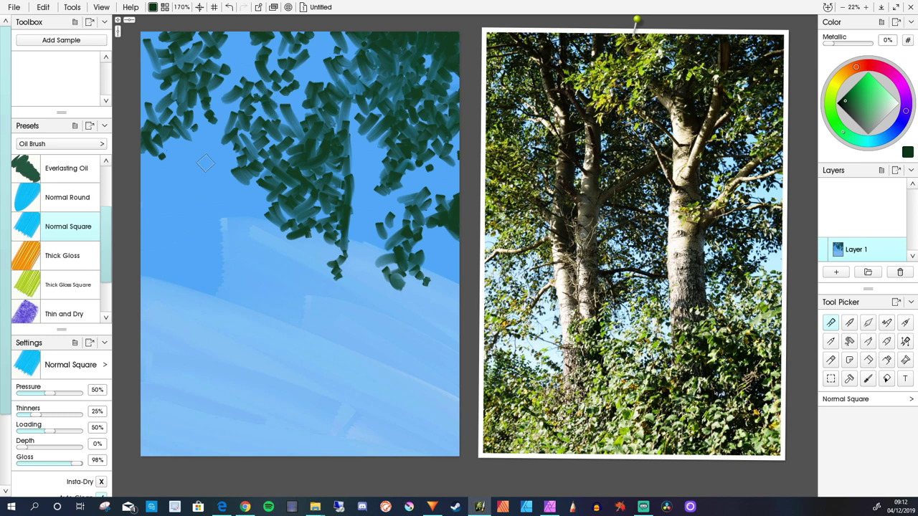
mouse_move(238, 183)
left_mouse_down()
mouse_move(270, 194)
mouse_move(243, 206)
mouse_move(271, 215)
mouse_move(258, 257)
mouse_move(245, 246)
mouse_move(274, 268)
mouse_move(251, 274)
mouse_move(277, 271)
mouse_move(251, 232)
mouse_move(340, 278)
left_mouse_up()
left_click_drag(277, 278, 341, 275)
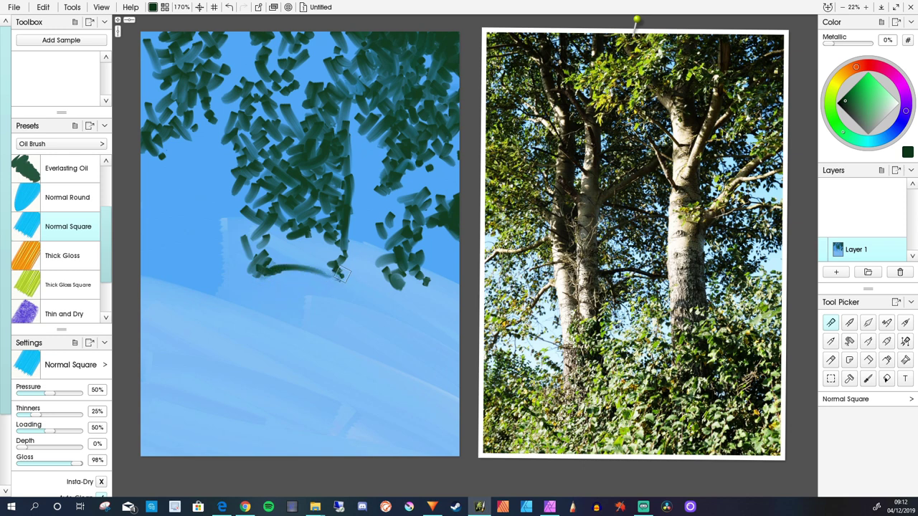
left_click_drag(334, 243, 321, 266)
mouse_move(173, 185)
left_mouse_down()
mouse_move(173, 147)
mouse_move(187, 136)
mouse_move(172, 160)
mouse_move(179, 175)
mouse_move(165, 182)
mouse_move(190, 200)
mouse_move(174, 216)
mouse_move(172, 229)
mouse_move(187, 235)
mouse_move(180, 256)
left_mouse_up()
Step: Paint dark green undergrowth in the canvas's lower-right area down to the bottom edge
mouse_move(418, 288)
left_mouse_down()
mouse_move(389, 309)
mouse_move(413, 326)
mouse_move(430, 316)
mouse_move(400, 347)
mouse_move(419, 340)
mouse_move(437, 354)
mouse_move(401, 367)
mouse_move(384, 351)
mouse_move(396, 376)
mouse_move(371, 389)
mouse_move(360, 377)
mouse_move(367, 384)
mouse_move(369, 363)
mouse_move(422, 319)
mouse_move(458, 332)
mouse_move(449, 326)
mouse_move(462, 321)
mouse_move(443, 345)
mouse_move(423, 336)
mouse_move(461, 386)
mouse_move(420, 374)
mouse_move(397, 383)
left_mouse_up()
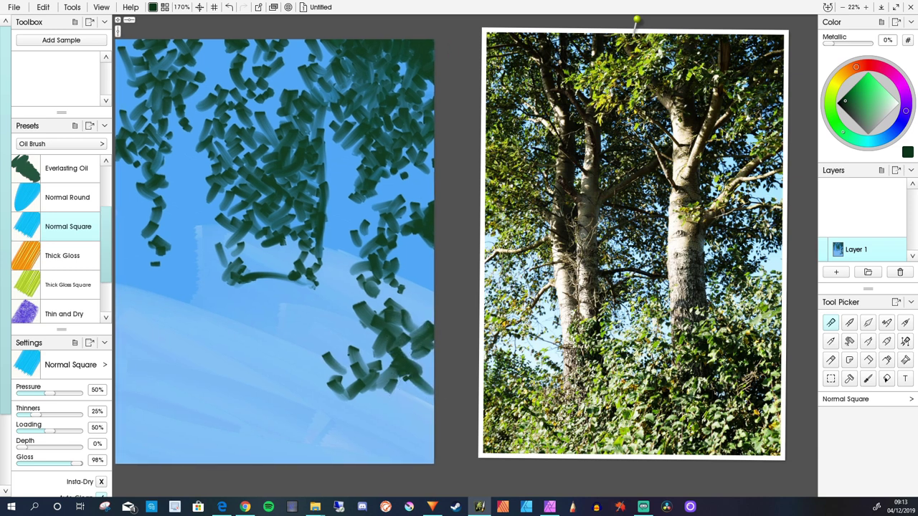
left_click(403, 392)
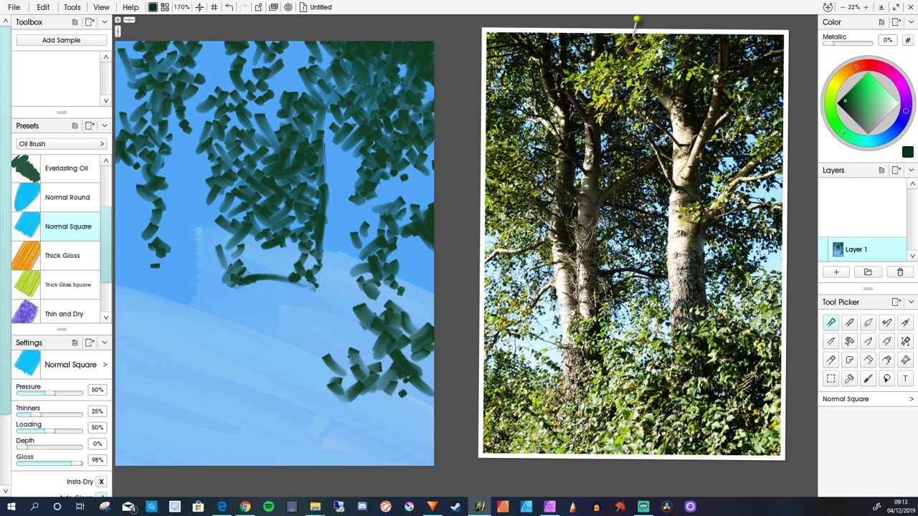
mouse_move(295, 320)
left_mouse_down()
mouse_move(344, 300)
mouse_move(337, 305)
left_mouse_up()
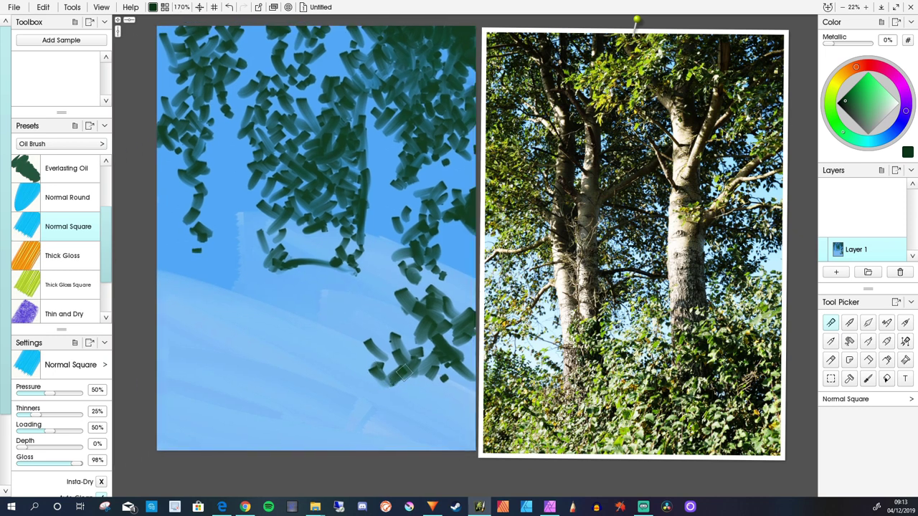
mouse_move(403, 371)
left_mouse_down()
mouse_move(416, 406)
mouse_move(428, 399)
mouse_move(410, 399)
mouse_move(414, 412)
mouse_move(440, 425)
mouse_move(426, 404)
mouse_move(447, 427)
left_mouse_up()
mouse_move(386, 403)
left_mouse_down()
mouse_move(380, 395)
mouse_move(405, 423)
mouse_move(387, 441)
mouse_move(414, 431)
mouse_move(408, 441)
mouse_move(426, 416)
mouse_move(423, 438)
mouse_move(434, 454)
mouse_move(369, 433)
mouse_move(372, 448)
mouse_move(348, 446)
left_mouse_up()
mouse_move(333, 392)
left_mouse_down()
mouse_move(344, 376)
mouse_move(377, 369)
mouse_move(326, 351)
mouse_move(358, 369)
mouse_move(382, 362)
mouse_move(364, 347)
mouse_move(371, 330)
mouse_move(397, 330)
left_mouse_up()
mouse_move(355, 392)
left_mouse_down()
mouse_move(359, 430)
mouse_move(377, 439)
mouse_move(358, 435)
left_mouse_up()
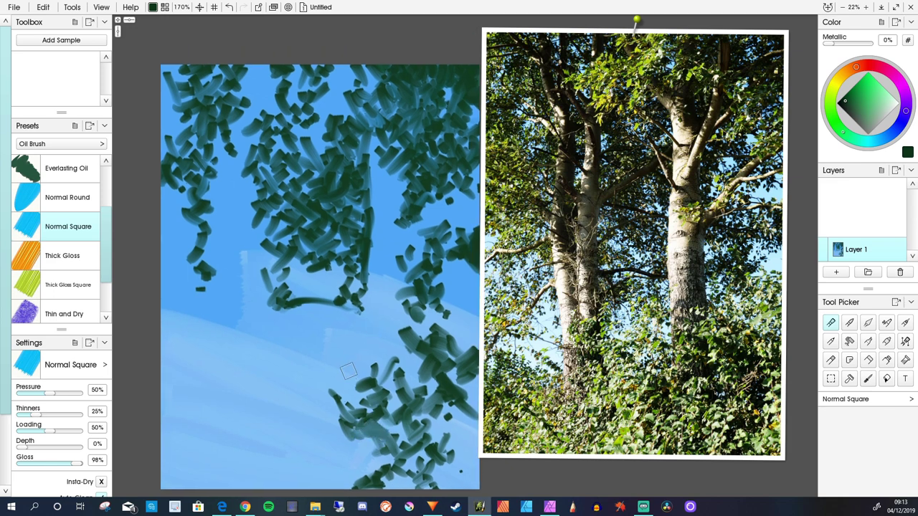
Step: Paint a dark green bush in the canvas's lower-left corner and a few leaves beneath the left foliage trail
left_click_drag(348, 370, 336, 318)
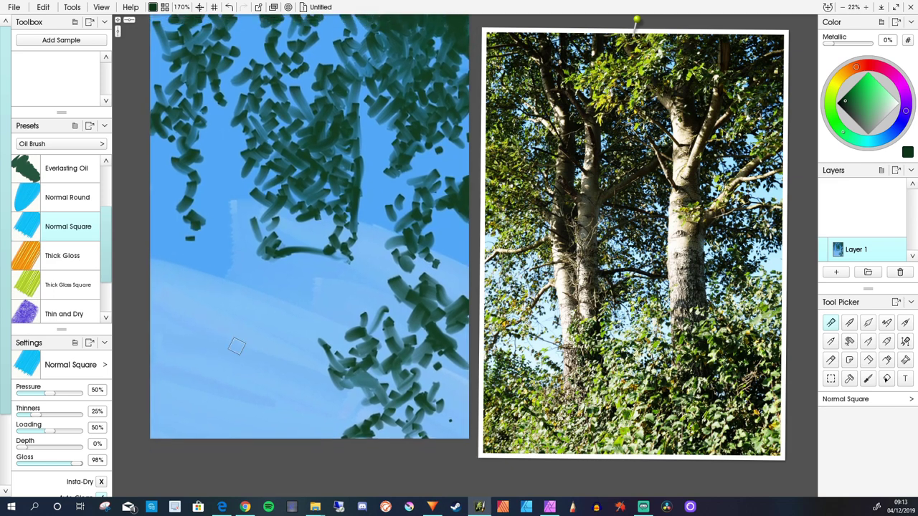
mouse_move(188, 339)
left_mouse_down()
mouse_move(182, 361)
mouse_move(190, 348)
mouse_move(175, 343)
mouse_move(190, 328)
mouse_move(211, 358)
mouse_move(235, 359)
mouse_move(203, 351)
mouse_move(193, 369)
mouse_move(221, 376)
mouse_move(187, 382)
mouse_move(190, 371)
mouse_move(142, 347)
mouse_move(162, 401)
left_mouse_up()
mouse_move(201, 375)
left_mouse_down()
mouse_move(229, 389)
mouse_move(226, 410)
mouse_move(193, 411)
mouse_move(215, 429)
mouse_move(179, 430)
left_mouse_up()
mouse_move(199, 260)
left_mouse_down()
mouse_move(212, 280)
mouse_move(190, 281)
mouse_move(208, 258)
left_mouse_up()
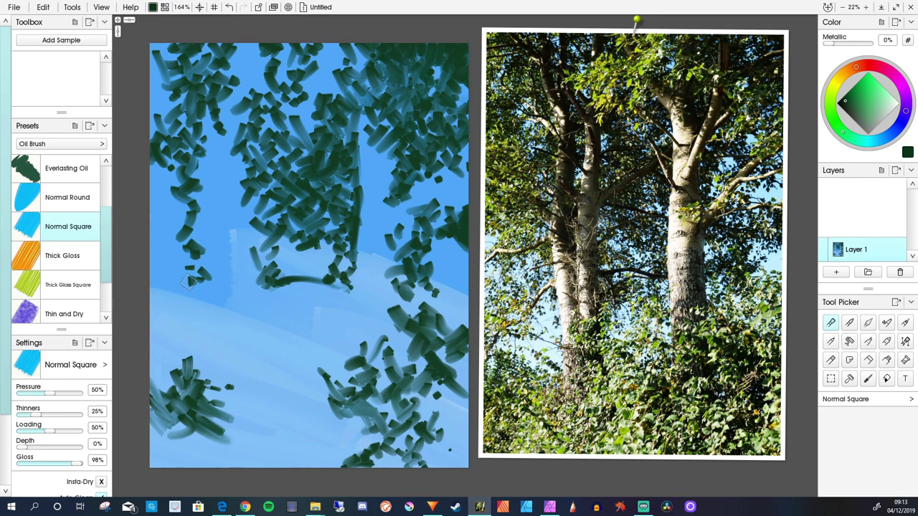
Step: Reduce the square brush to 82% and dab small dark green leaves into the sky gaps around the foliage
key("bracketleft")
key("bracketleft")
scroll(175, 286, "down", 1)
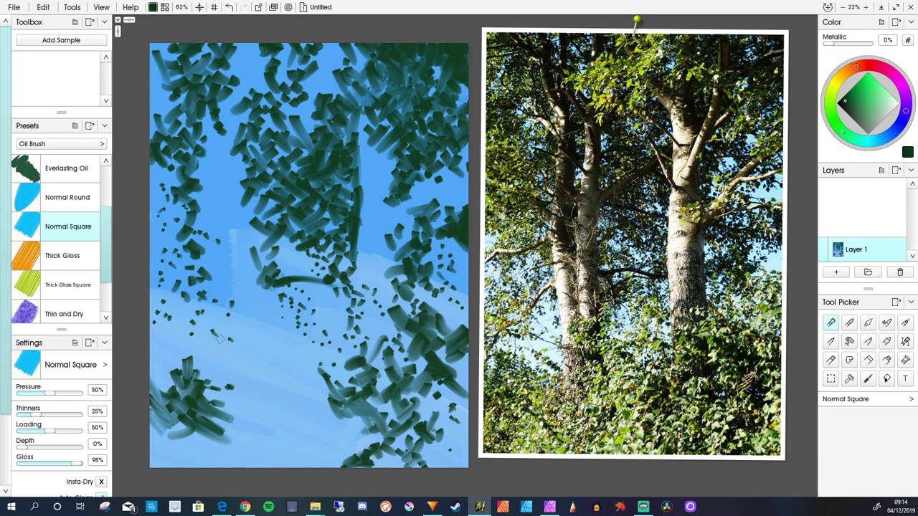
Step: Dab the last green leaves above the lower-left bush, and paint dark navy shadows into the upper-right and upper central foliage at 222% brush size
left_click_drag(213, 412, 219, 400)
left_click(906, 111)
left_click_drag(905, 111, 887, 137)
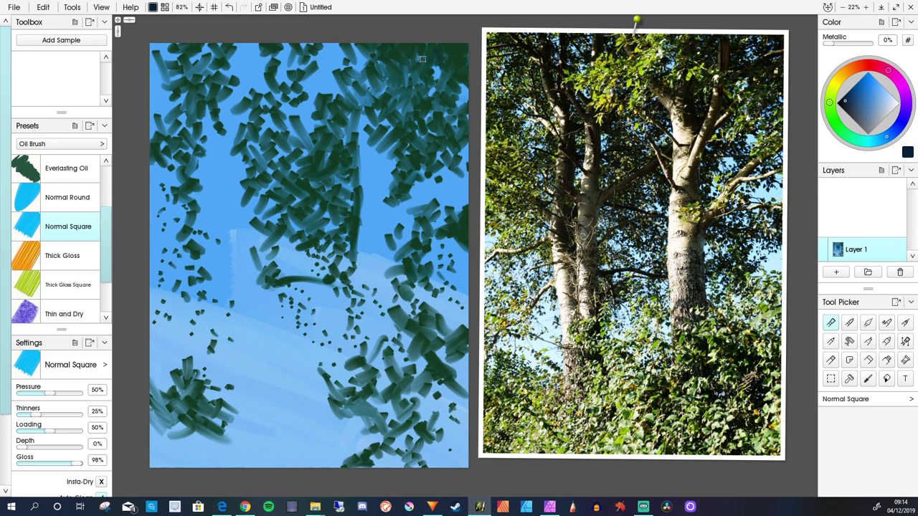
key("]")
key("]")
key("]")
key("]")
key("]")
key("]")
key("]")
mouse_move(438, 58)
left_mouse_down()
mouse_move(411, 71)
mouse_move(435, 76)
mouse_move(435, 66)
mouse_move(415, 72)
mouse_move(419, 51)
mouse_move(439, 43)
mouse_move(408, 67)
mouse_move(423, 47)
mouse_move(417, 73)
mouse_move(433, 98)
mouse_move(449, 101)
mouse_move(453, 120)
mouse_move(470, 115)
mouse_move(462, 111)
mouse_move(471, 78)
mouse_move(442, 100)
mouse_move(418, 91)
mouse_move(440, 113)
mouse_move(440, 130)
mouse_move(454, 135)
mouse_move(450, 156)
mouse_move(465, 134)
mouse_move(442, 151)
mouse_move(428, 140)
mouse_move(412, 73)
mouse_move(405, 81)
mouse_move(408, 69)
mouse_move(385, 46)
mouse_move(404, 48)
mouse_move(378, 80)
mouse_move(377, 47)
left_mouse_up()
mouse_move(385, 87)
left_mouse_down()
mouse_move(392, 127)
mouse_move(413, 111)
mouse_move(397, 147)
mouse_move(407, 161)
mouse_move(427, 152)
mouse_move(433, 162)
mouse_move(420, 180)
mouse_move(442, 195)
mouse_move(440, 216)
mouse_move(458, 206)
mouse_move(468, 240)
mouse_move(394, 212)
mouse_move(422, 247)
mouse_move(407, 248)
mouse_move(400, 267)
mouse_move(393, 261)
mouse_move(376, 192)
mouse_move(399, 203)
mouse_move(419, 186)
mouse_move(402, 204)
mouse_move(394, 207)
mouse_move(399, 176)
mouse_move(416, 170)
mouse_move(405, 167)
mouse_move(391, 224)
left_mouse_up()
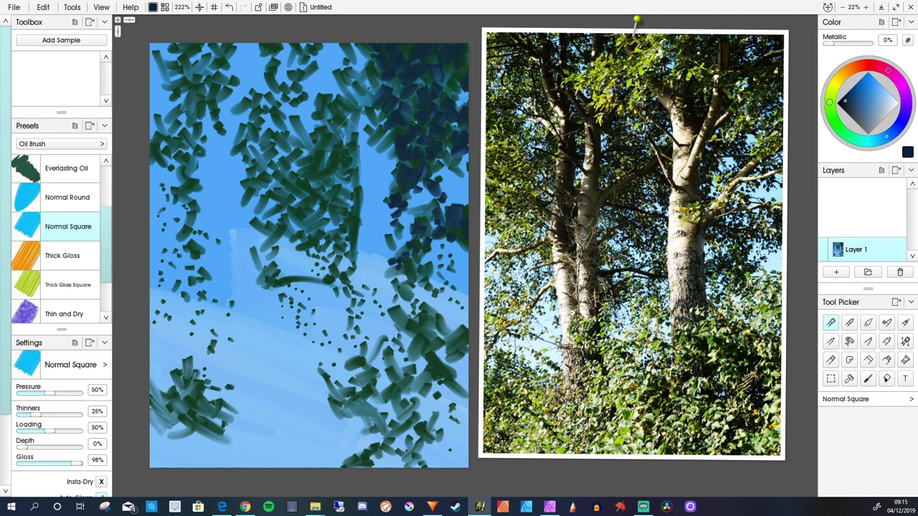
mouse_move(351, 154)
left_mouse_down()
mouse_move(356, 192)
mouse_move(350, 176)
mouse_move(332, 170)
mouse_move(325, 138)
mouse_move(334, 148)
mouse_move(344, 138)
mouse_move(343, 109)
mouse_move(332, 115)
mouse_move(341, 134)
mouse_move(354, 96)
mouse_move(351, 131)
mouse_move(332, 102)
mouse_move(350, 68)
mouse_move(376, 78)
mouse_move(367, 46)
mouse_move(345, 47)
mouse_move(332, 89)
left_mouse_up()
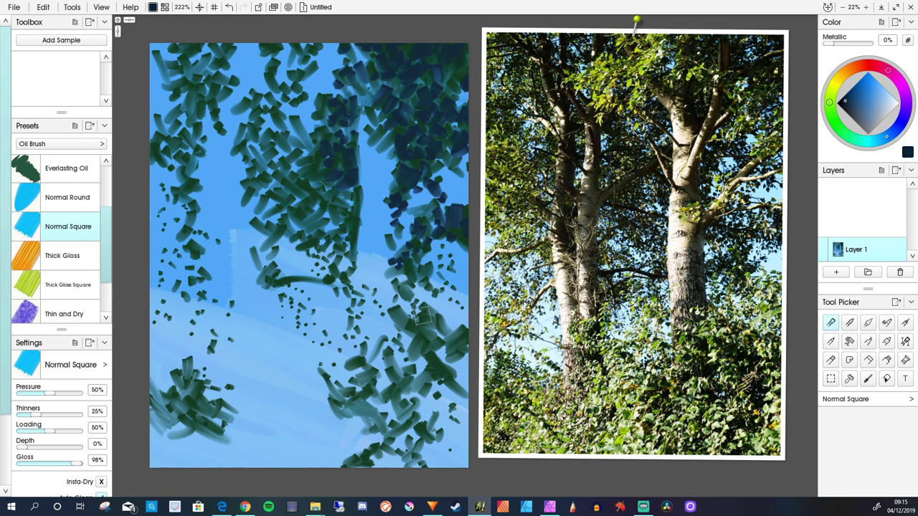
Step: Dab navy shadows through the lower-right undergrowth and the lower-left bush, with a few strokes in the gap between them
mouse_move(423, 316)
left_mouse_down()
mouse_move(442, 342)
mouse_move(442, 332)
mouse_move(454, 334)
mouse_move(445, 350)
mouse_move(467, 346)
mouse_move(476, 330)
mouse_move(427, 359)
mouse_move(445, 384)
mouse_move(464, 389)
mouse_move(416, 386)
mouse_move(405, 398)
mouse_move(424, 388)
mouse_move(404, 395)
mouse_move(407, 388)
mouse_move(382, 386)
mouse_move(386, 396)
mouse_move(430, 390)
mouse_move(411, 395)
mouse_move(400, 424)
mouse_move(395, 444)
mouse_move(429, 445)
left_mouse_up()
left_click_drag(382, 413, 372, 424)
mouse_move(373, 406)
left_mouse_down()
mouse_move(339, 394)
mouse_move(341, 409)
mouse_move(365, 423)
mouse_move(357, 432)
mouse_move(347, 426)
mouse_move(360, 473)
mouse_move(370, 458)
mouse_move(336, 469)
mouse_move(426, 467)
mouse_move(446, 438)
left_mouse_up()
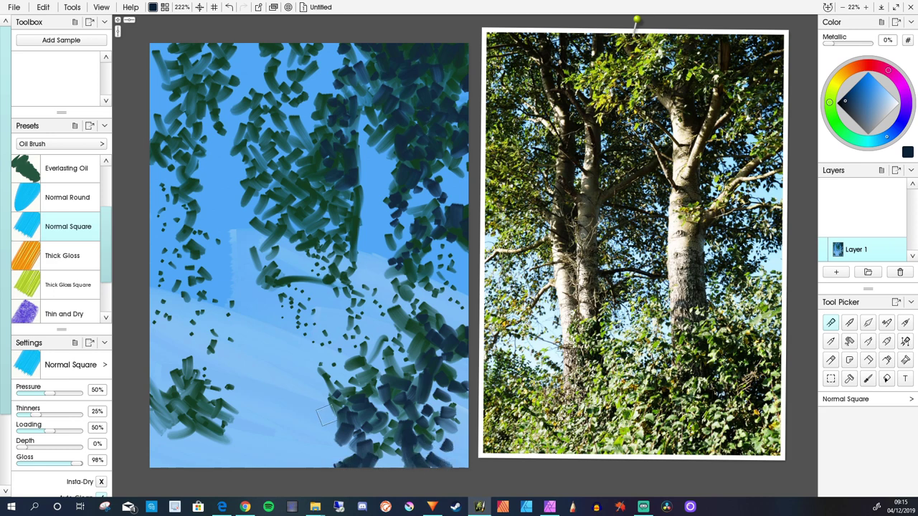
left_click_drag(325, 416, 328, 434)
mouse_move(251, 374)
left_mouse_down()
mouse_move(280, 396)
mouse_move(253, 398)
left_mouse_up()
mouse_move(176, 377)
left_mouse_down()
mouse_move(205, 365)
mouse_move(216, 369)
mouse_move(215, 394)
mouse_move(198, 394)
mouse_move(203, 419)
mouse_move(160, 389)
mouse_move(164, 359)
mouse_move(142, 368)
mouse_move(147, 337)
mouse_move(166, 337)
mouse_move(159, 398)
mouse_move(184, 410)
mouse_move(194, 439)
mouse_move(226, 439)
mouse_move(159, 429)
mouse_move(153, 403)
mouse_move(162, 426)
left_mouse_up()
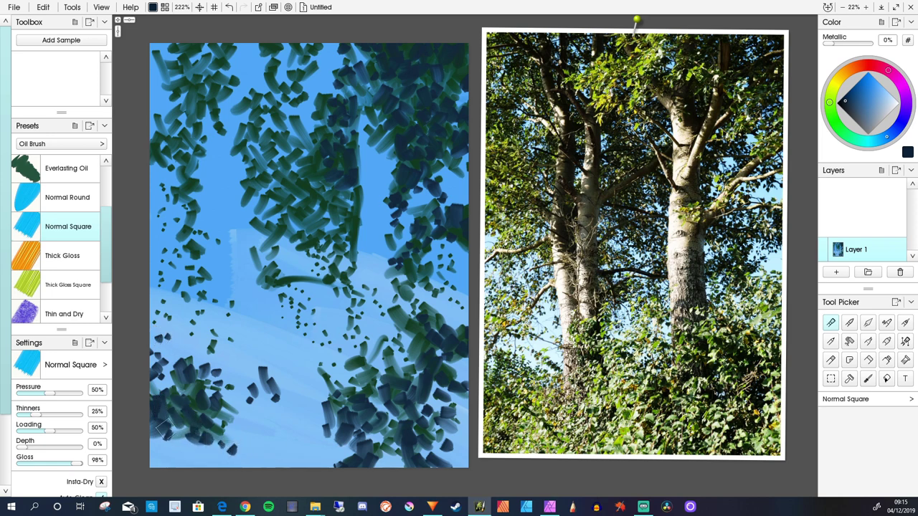
Step: Dab navy shadows into the upper-left foliage, down through the central clump, and among the small leaves beneath its curved branch
mouse_move(179, 115)
left_mouse_down()
mouse_move(203, 146)
mouse_move(165, 148)
mouse_move(158, 128)
mouse_move(146, 138)
mouse_move(161, 163)
mouse_move(192, 165)
mouse_move(211, 185)
mouse_move(199, 168)
mouse_move(191, 187)
mouse_move(198, 214)
mouse_move(197, 106)
mouse_move(209, 91)
mouse_move(217, 111)
mouse_move(191, 108)
mouse_move(178, 79)
mouse_move(212, 73)
mouse_move(199, 44)
left_mouse_up()
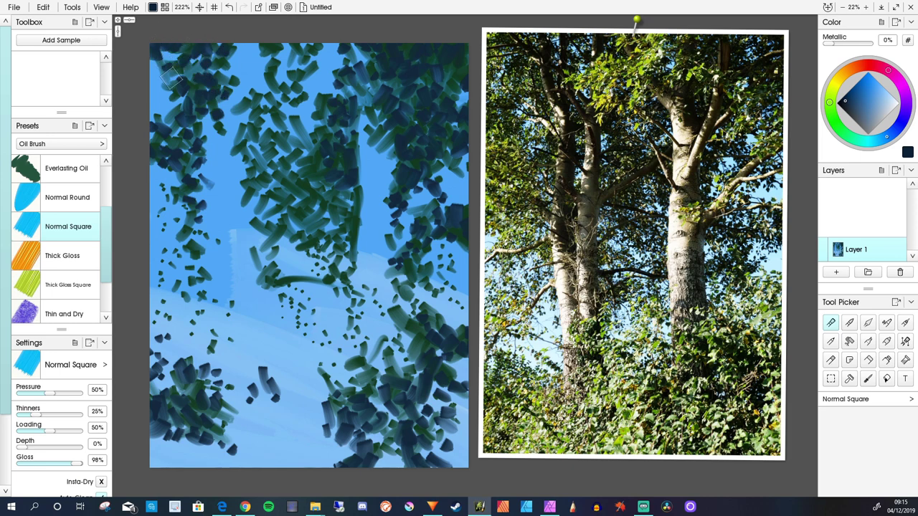
mouse_move(172, 76)
left_mouse_down()
mouse_move(154, 87)
mouse_move(162, 69)
left_mouse_up()
mouse_move(277, 117)
left_mouse_down()
mouse_move(284, 138)
mouse_move(298, 132)
mouse_move(297, 173)
mouse_move(319, 184)
mouse_move(311, 193)
mouse_move(325, 198)
mouse_move(332, 188)
mouse_move(331, 205)
mouse_move(323, 193)
mouse_move(345, 204)
mouse_move(343, 195)
mouse_move(337, 207)
mouse_move(348, 214)
mouse_move(300, 209)
mouse_move(288, 265)
mouse_move(340, 291)
mouse_move(347, 319)
mouse_move(297, 296)
mouse_move(299, 317)
mouse_move(283, 294)
left_mouse_up()
left_click(277, 211)
left_click(297, 223)
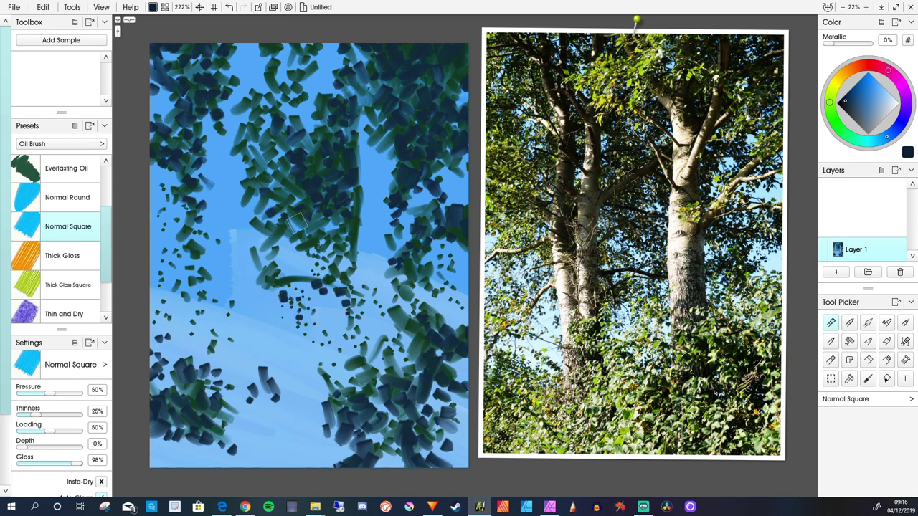
left_click(309, 238)
left_click(275, 186)
left_click(262, 167)
left_click(273, 130)
left_click(263, 108)
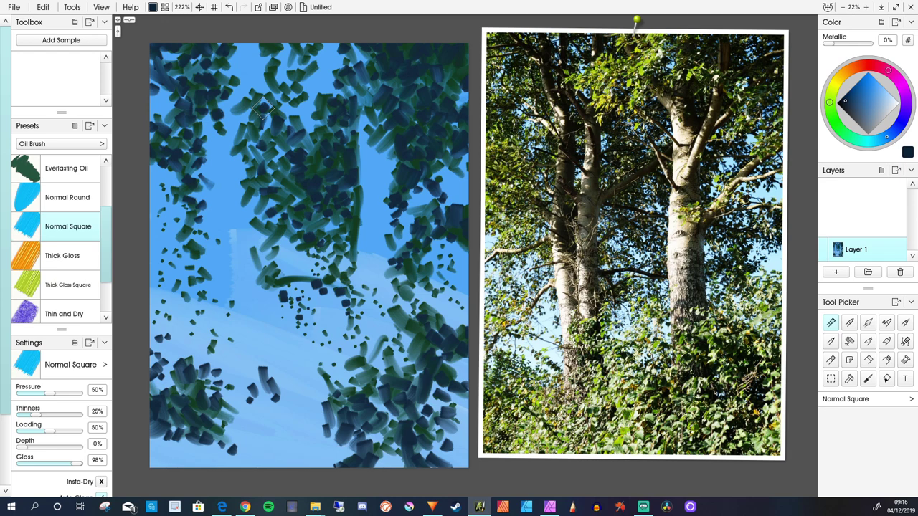
Step: Pick a pale grey-green and paint the right-hand tree's trunk from the upper foliage down to the undergrowth
left_click(829, 102)
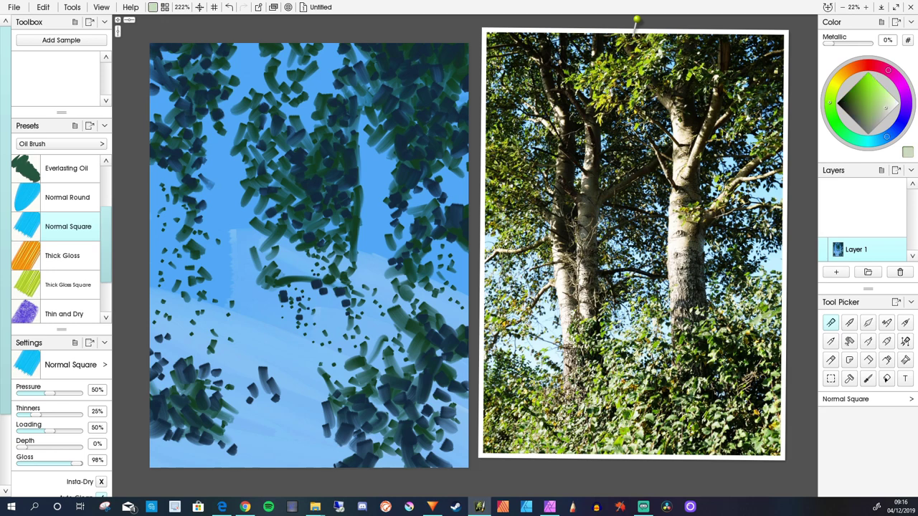
scroll(385, 183, "up", 2)
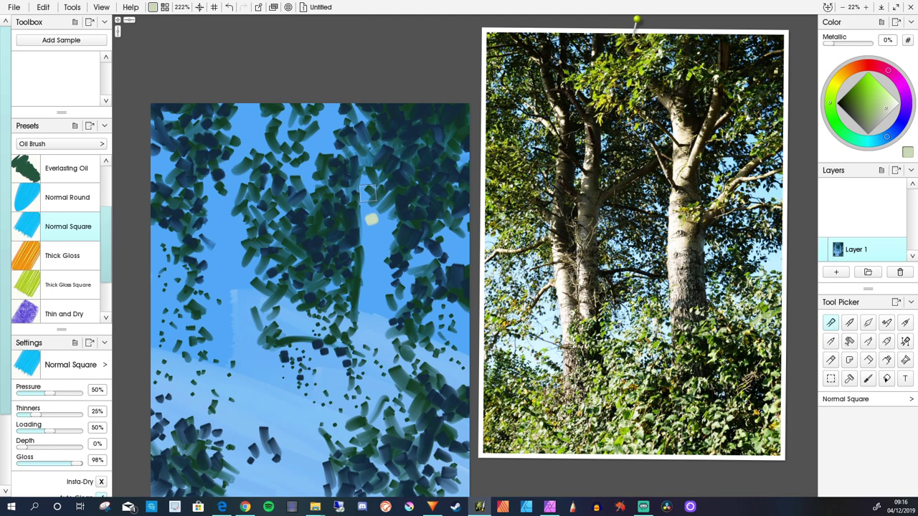
scroll(367, 192, "down", 2)
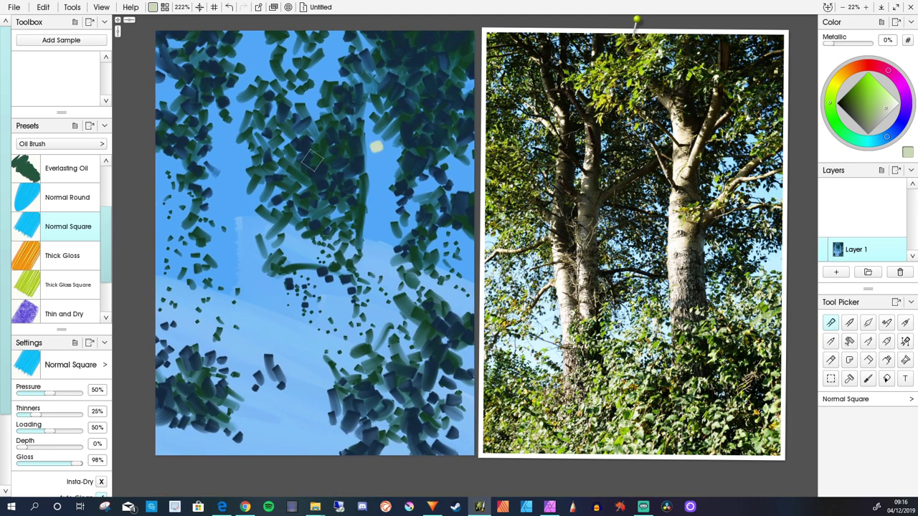
left_click_drag(372, 135, 371, 192)
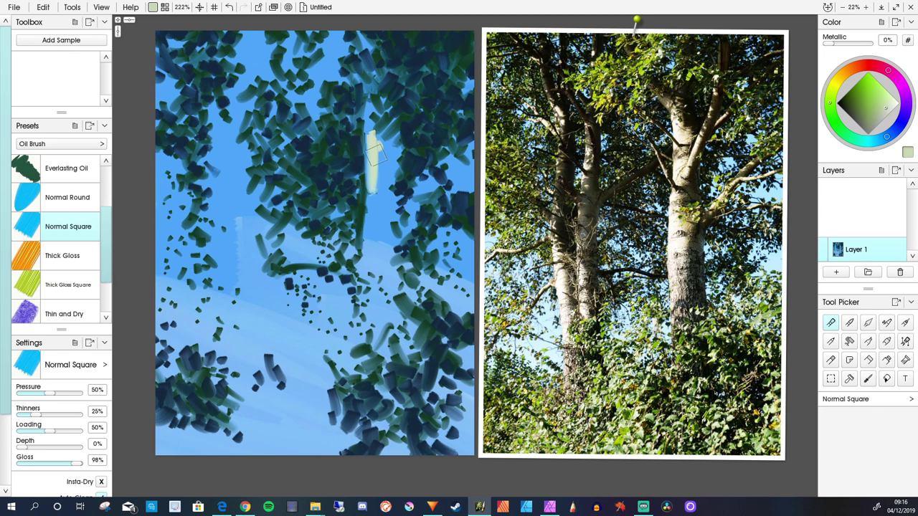
mouse_move(376, 155)
left_mouse_down()
mouse_move(379, 185)
mouse_move(382, 140)
mouse_move(382, 203)
mouse_move(376, 163)
mouse_move(371, 219)
mouse_move(366, 96)
mouse_move(371, 107)
mouse_move(345, 68)
mouse_move(364, 80)
mouse_move(354, 69)
mouse_move(369, 153)
mouse_move(368, 99)
mouse_move(374, 209)
left_mouse_up()
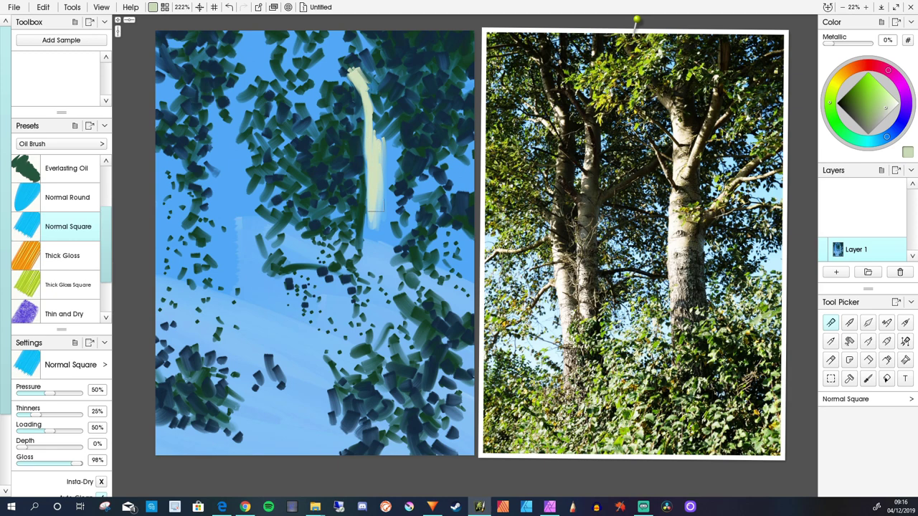
mouse_move(372, 115)
left_mouse_down()
mouse_move(378, 143)
mouse_move(368, 93)
mouse_move(378, 265)
mouse_move(384, 230)
mouse_move(372, 268)
mouse_move(372, 229)
mouse_move(375, 277)
mouse_move(379, 242)
mouse_move(380, 272)
mouse_move(368, 227)
mouse_move(366, 303)
left_mouse_up()
left_click_drag(368, 248, 365, 335)
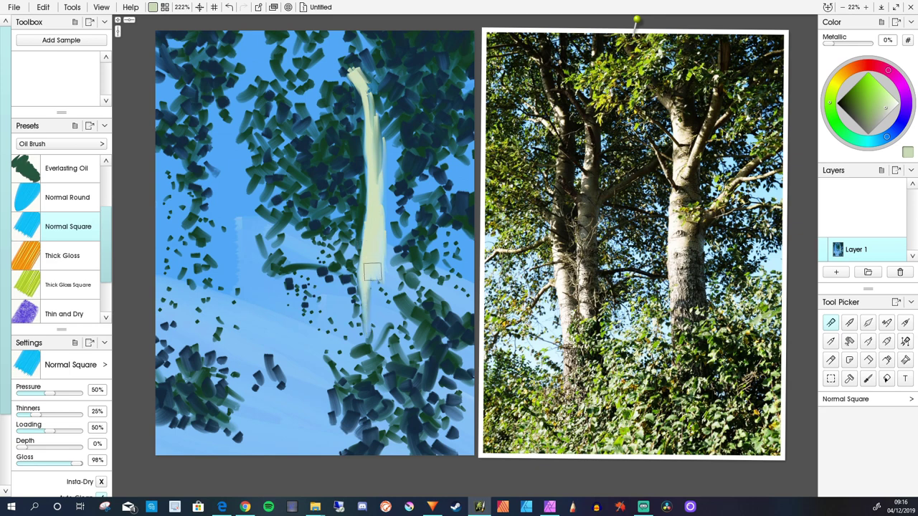
Step: Widen the base of the right-hand trunk and fill out the right side of its upper half with pale strokes
left_click_drag(372, 271, 377, 306)
left_click_drag(379, 274, 385, 300)
left_click_drag(373, 256, 378, 314)
mouse_move(377, 271)
left_mouse_down()
mouse_move(383, 301)
mouse_move(376, 284)
mouse_move(375, 330)
left_mouse_up()
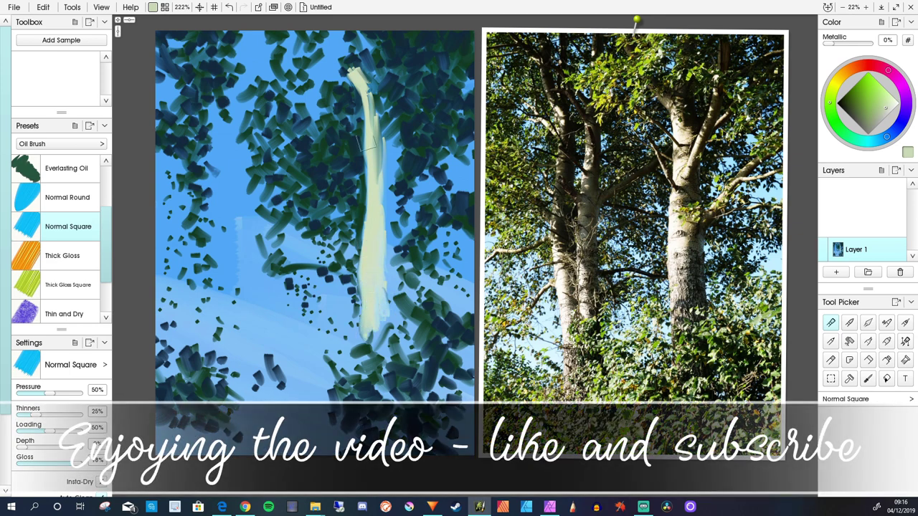
mouse_move(368, 107)
left_mouse_down()
mouse_move(379, 192)
mouse_move(380, 174)
mouse_move(388, 195)
left_mouse_up()
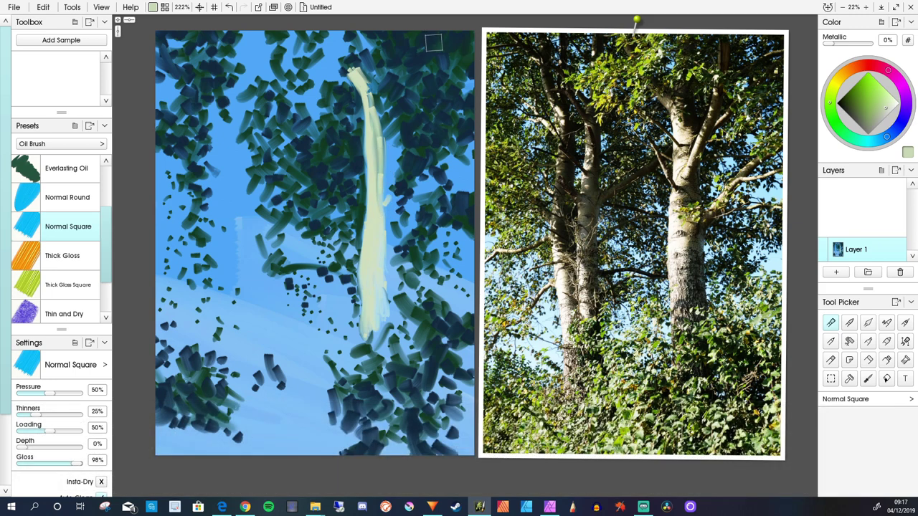
Step: Paint a pale branch forking off the right side of the right-hand trunk and rising to near the canvas's top edge
left_click_drag(426, 43, 418, 103)
left_click_drag(425, 44, 400, 174)
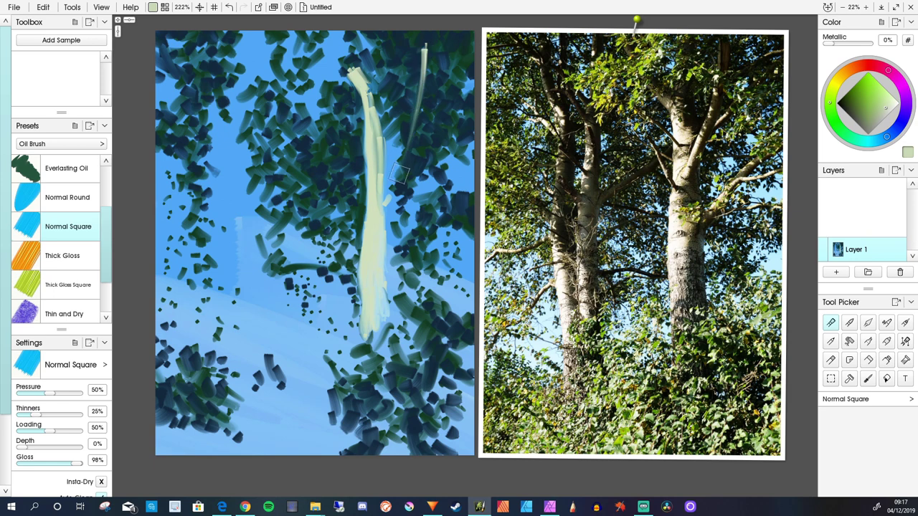
left_click_drag(412, 128, 384, 203)
mouse_move(404, 148)
left_mouse_down()
mouse_move(374, 213)
mouse_move(416, 111)
left_mouse_up()
left_click_drag(400, 172, 422, 86)
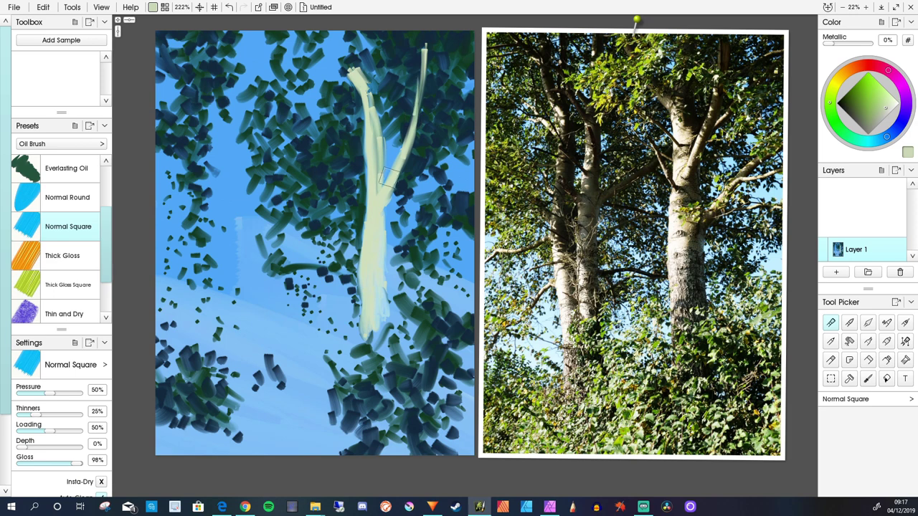
left_click_drag(382, 179, 379, 199)
mouse_move(400, 152)
left_mouse_down()
mouse_move(419, 108)
mouse_move(424, 47)
left_mouse_up()
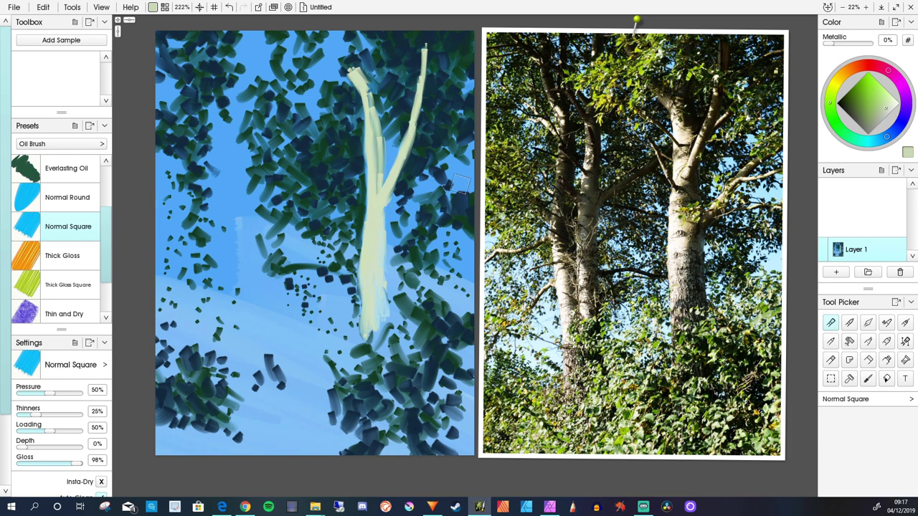
Step: Paint two pale side branches from the right-hand trunk to the canvas's right edge, and broaden the trunk's upper end
mouse_move(467, 180)
left_mouse_down()
mouse_move(474, 176)
mouse_move(398, 263)
mouse_move(466, 178)
left_mouse_up()
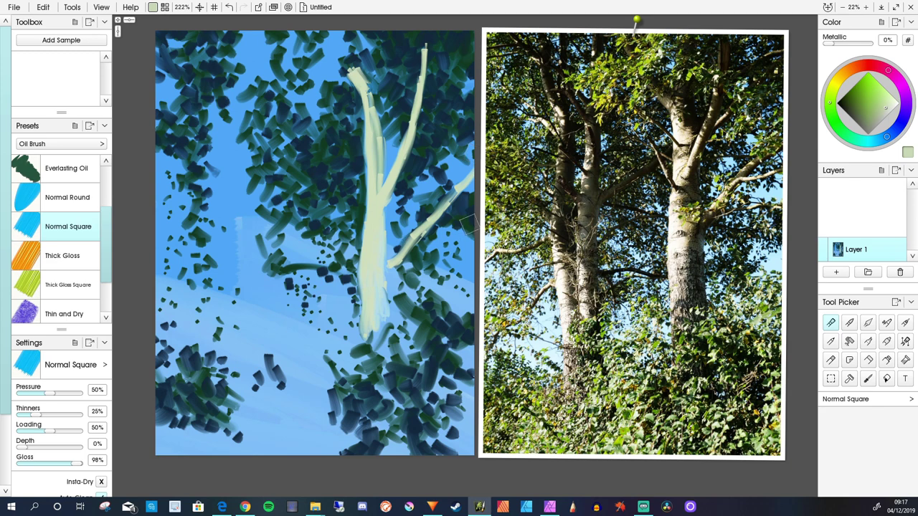
left_click_drag(461, 228, 469, 225)
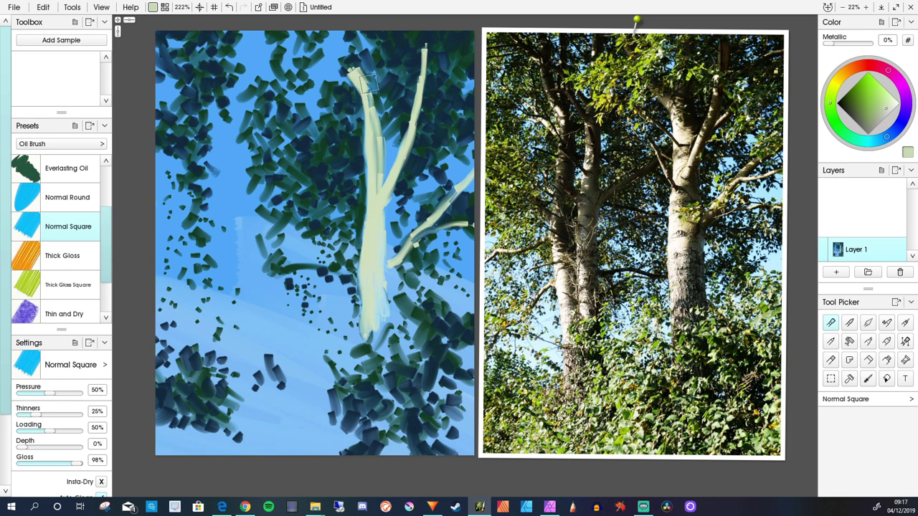
mouse_move(369, 83)
left_mouse_down()
mouse_move(374, 128)
mouse_move(371, 116)
left_mouse_up()
mouse_move(342, 75)
left_mouse_down()
mouse_move(367, 138)
mouse_move(365, 87)
mouse_move(373, 161)
mouse_move(372, 109)
left_mouse_up()
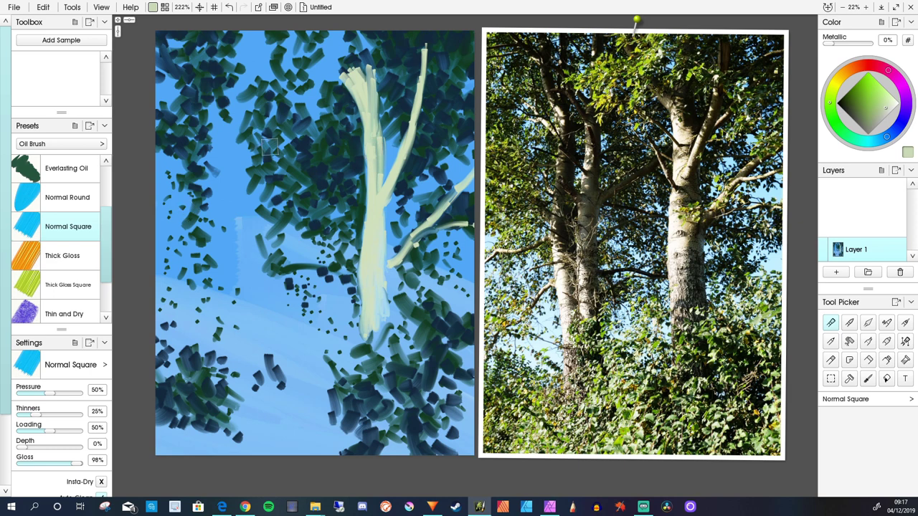
Step: Paint the two pale trunks of the left-hand trees side by side, down to beside the lower-left bush
mouse_move(238, 94)
left_mouse_down()
mouse_move(258, 176)
mouse_move(259, 261)
left_mouse_up()
mouse_move(258, 293)
left_mouse_down()
mouse_move(260, 266)
mouse_move(262, 344)
mouse_move(273, 354)
left_mouse_up()
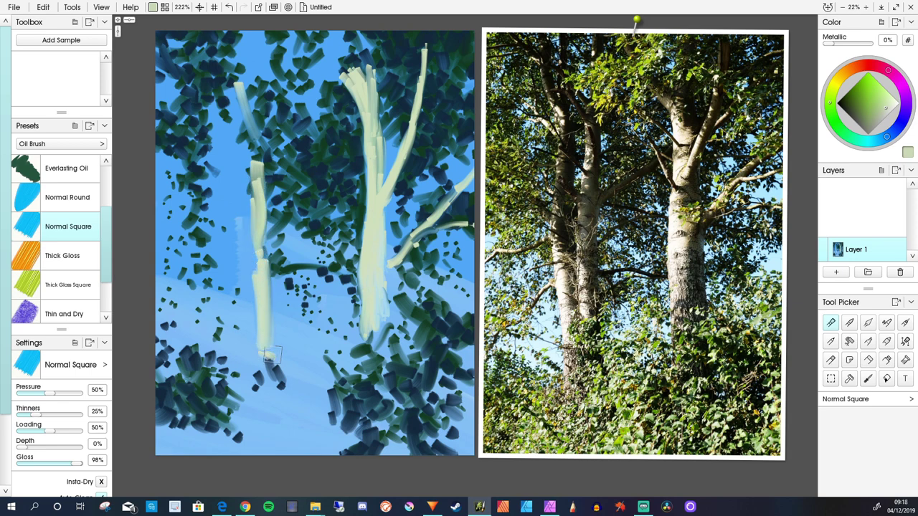
mouse_move(240, 249)
left_mouse_down()
mouse_move(241, 341)
mouse_move(228, 209)
left_mouse_up()
mouse_move(237, 345)
left_mouse_down()
mouse_move(249, 311)
mouse_move(242, 375)
mouse_move(261, 378)
mouse_move(248, 395)
mouse_move(251, 365)
left_mouse_up()
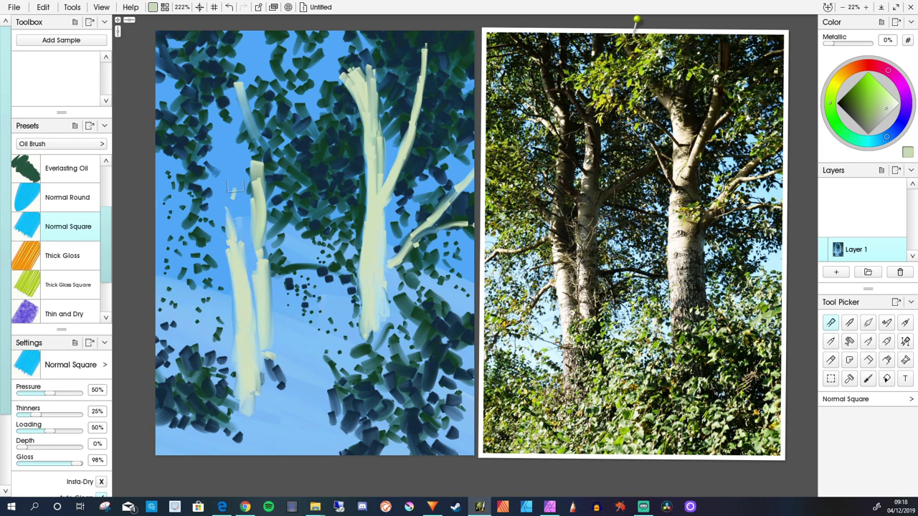
Step: Extend the left-hand trees upward with thin pale limbs and short broken trunk segments among the top foliage
mouse_move(236, 188)
left_mouse_down()
mouse_move(237, 136)
mouse_move(229, 213)
left_mouse_up()
left_click_drag(234, 122, 221, 92)
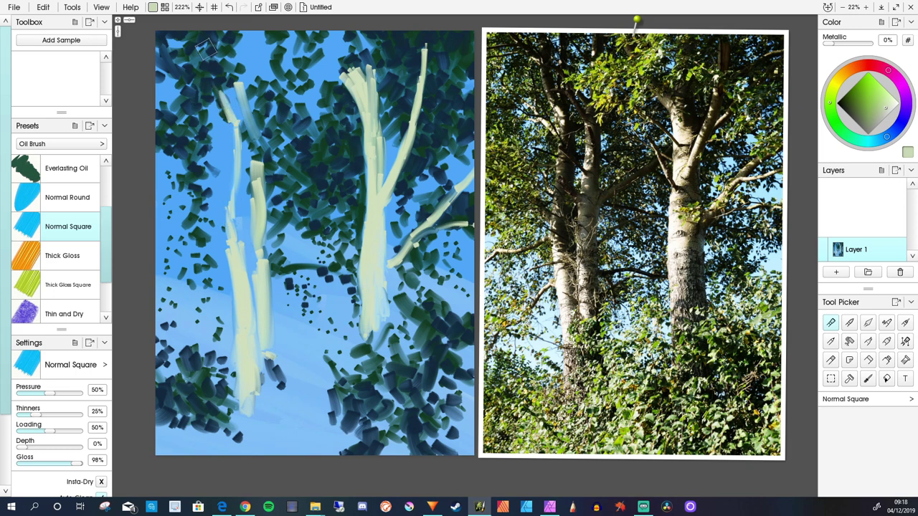
mouse_move(206, 49)
left_mouse_down()
mouse_move(218, 90)
mouse_move(209, 39)
mouse_move(238, 180)
left_mouse_up()
mouse_move(240, 72)
left_mouse_down()
mouse_move(267, 84)
mouse_move(271, 50)
mouse_move(275, 107)
left_mouse_up()
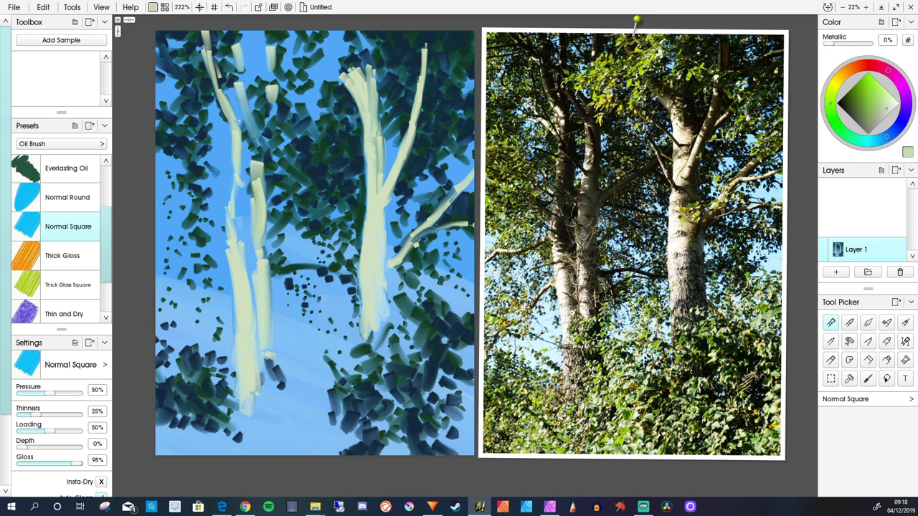
Step: Switch to a dark olive brown and shade the top of the right-hand trunk and its upper right side
left_click_drag(830, 102, 836, 82)
left_click_drag(886, 107, 853, 108)
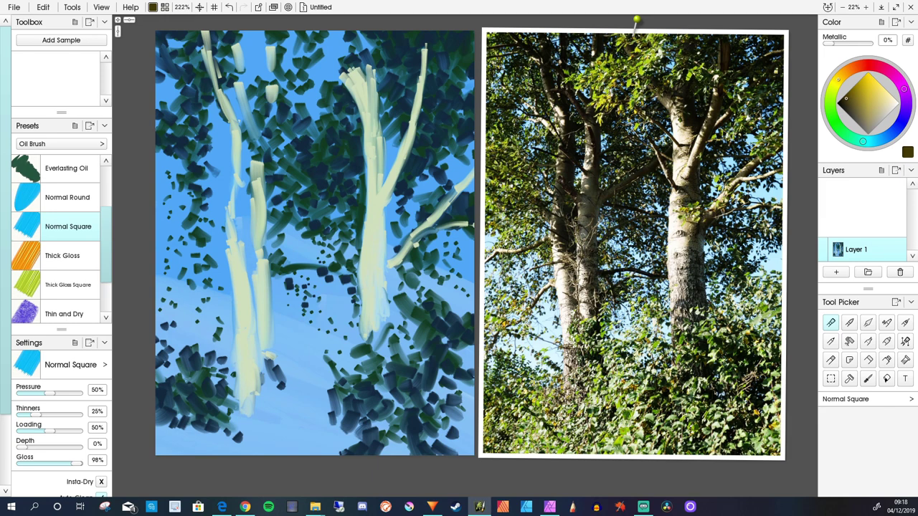
mouse_move(380, 69)
left_mouse_down()
mouse_move(385, 136)
mouse_move(374, 72)
mouse_move(377, 93)
mouse_move(368, 69)
mouse_move(371, 84)
mouse_move(352, 77)
mouse_move(360, 90)
mouse_move(346, 66)
left_mouse_up()
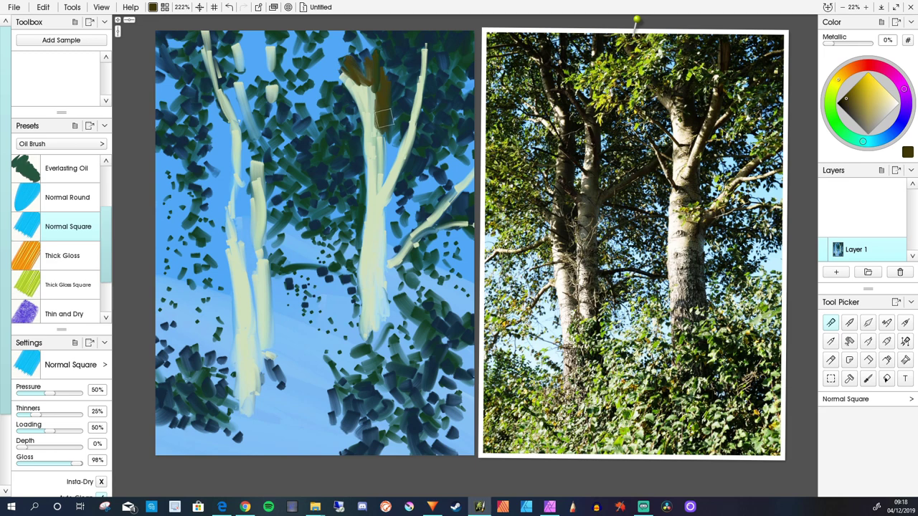
mouse_move(384, 118)
left_mouse_down()
mouse_move(385, 166)
mouse_move(380, 116)
mouse_move(382, 164)
mouse_move(371, 143)
left_mouse_up()
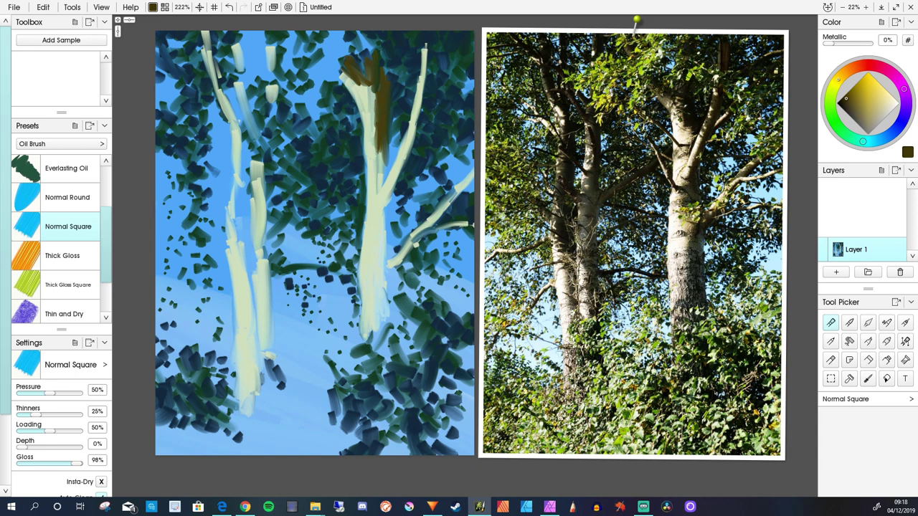
Step: Turn off Auto Clean and continue the brown shading down the right-hand trunk's right side to just below the fork
scroll(60, 251, "down", 4)
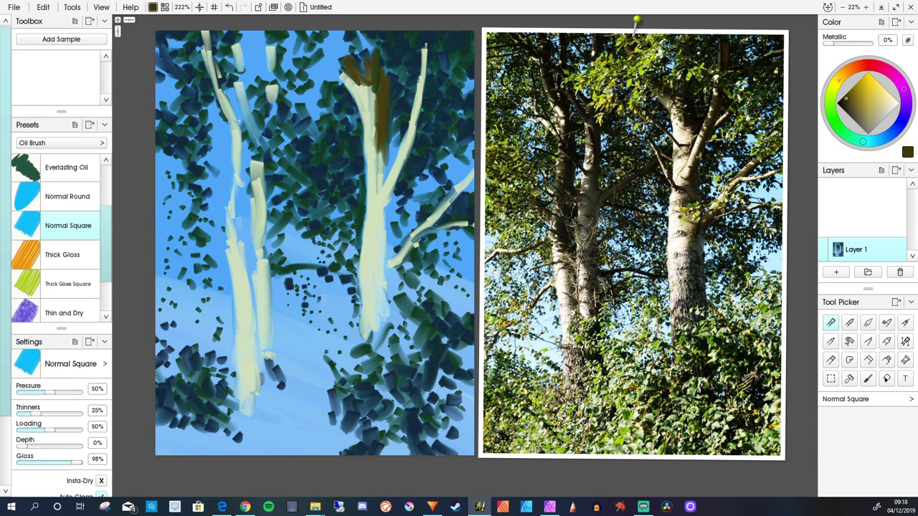
left_click(101, 414)
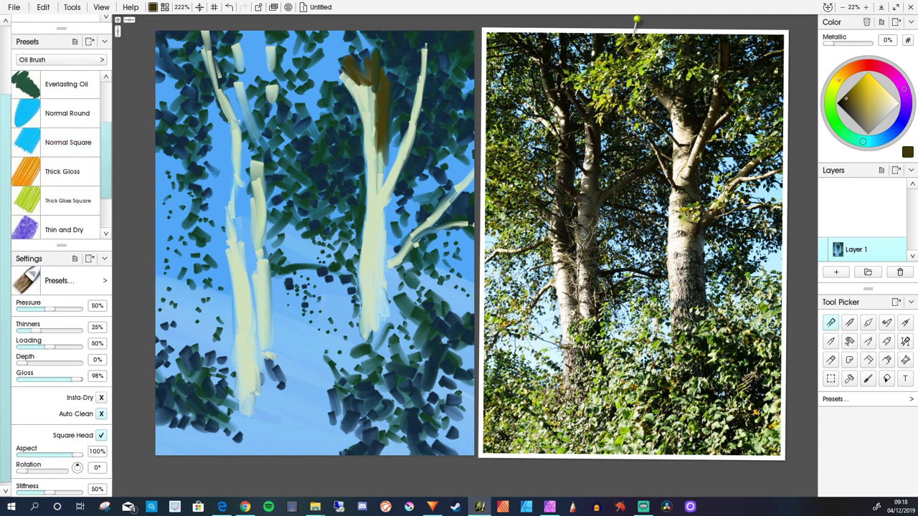
mouse_move(380, 149)
left_mouse_down()
mouse_move(380, 181)
mouse_move(381, 112)
mouse_move(385, 172)
left_mouse_up()
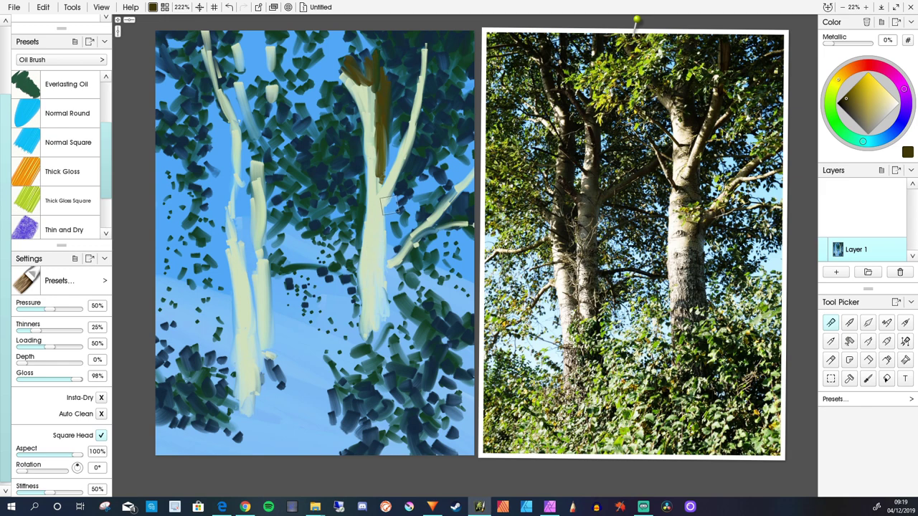
left_click_drag(387, 204, 387, 247)
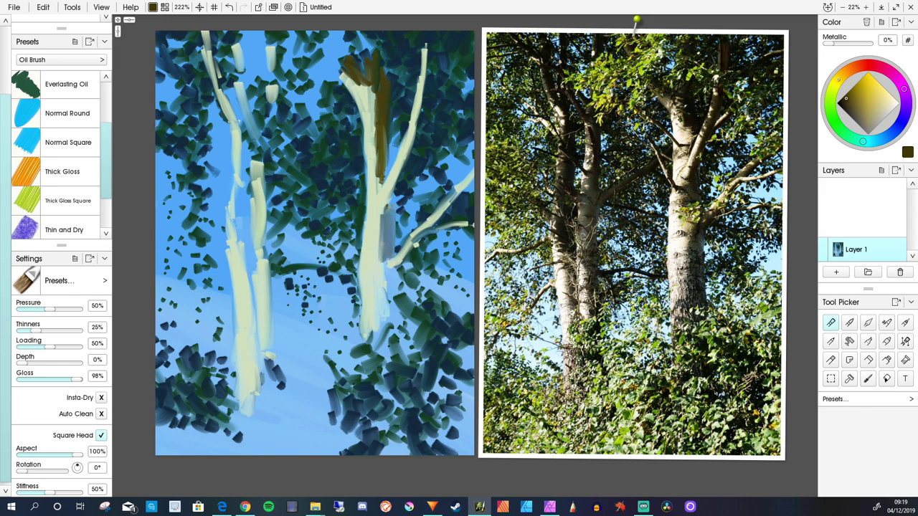
mouse_move(390, 245)
left_mouse_down()
mouse_move(390, 210)
mouse_move(389, 244)
left_mouse_up()
Step: Turn Auto Clean back on and shade the right-hand trunk's lower right side, its base and the underside of the lower side branch in brown
mouse_move(388, 214)
left_mouse_down()
mouse_move(388, 264)
mouse_move(387, 215)
mouse_move(392, 248)
mouse_move(381, 234)
mouse_move(379, 275)
mouse_move(392, 269)
mouse_move(395, 325)
mouse_move(386, 276)
mouse_move(385, 293)
mouse_move(375, 279)
mouse_move(377, 311)
mouse_move(382, 319)
mouse_move(388, 286)
mouse_move(392, 323)
mouse_move(374, 303)
mouse_move(372, 334)
mouse_move(366, 308)
mouse_move(372, 320)
mouse_move(382, 280)
mouse_move(393, 315)
left_mouse_up()
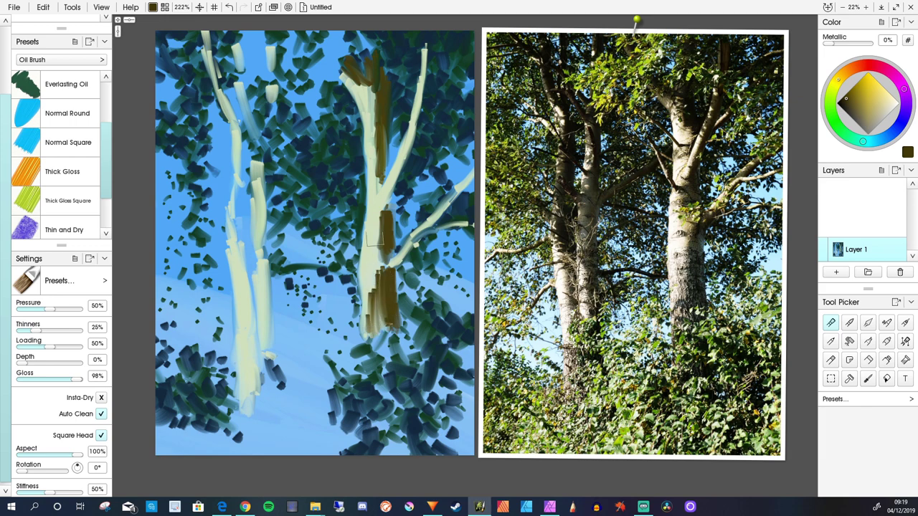
mouse_move(386, 216)
left_mouse_down()
mouse_move(386, 258)
mouse_move(420, 243)
mouse_move(404, 276)
mouse_move(410, 247)
mouse_move(401, 278)
mouse_move(387, 276)
mouse_move(398, 265)
mouse_move(391, 301)
mouse_move(387, 279)
mouse_move(387, 321)
mouse_move(373, 324)
mouse_move(373, 306)
mouse_move(398, 348)
mouse_move(381, 348)
mouse_move(393, 309)
left_mouse_up()
left_click_drag(463, 231, 416, 243)
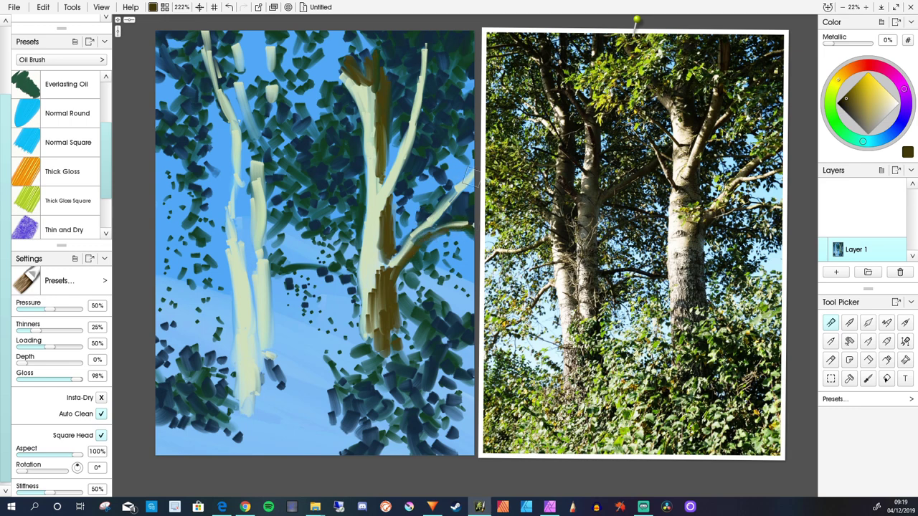
Step: Shade the right-hand tree's side branch, curved right limb and upper trunk in brown, adding a short offshoot beside the limb
left_click_drag(471, 175, 430, 229)
mouse_move(428, 42)
left_mouse_down()
mouse_move(414, 139)
mouse_move(425, 106)
mouse_move(392, 218)
left_mouse_up()
mouse_move(394, 107)
left_mouse_down()
mouse_move(391, 164)
mouse_move(382, 183)
left_mouse_up()
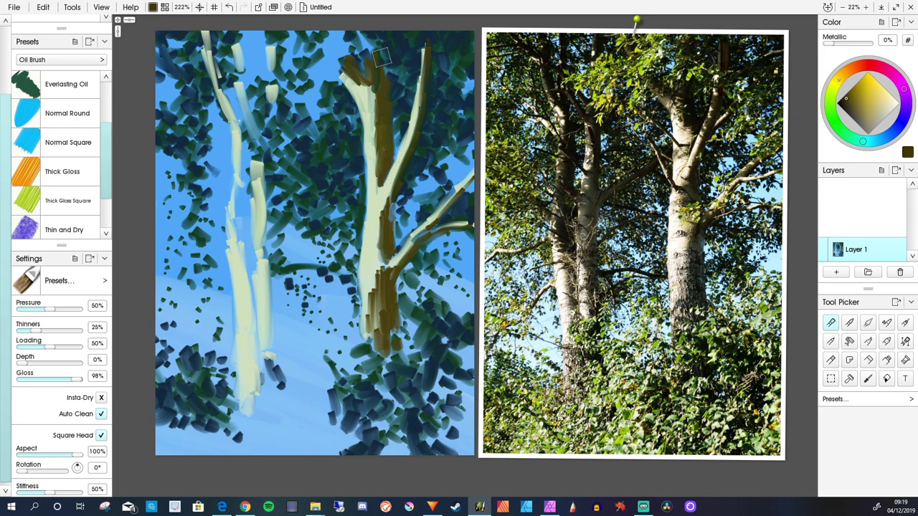
mouse_move(381, 57)
left_mouse_down()
mouse_move(389, 111)
mouse_move(381, 135)
left_mouse_up()
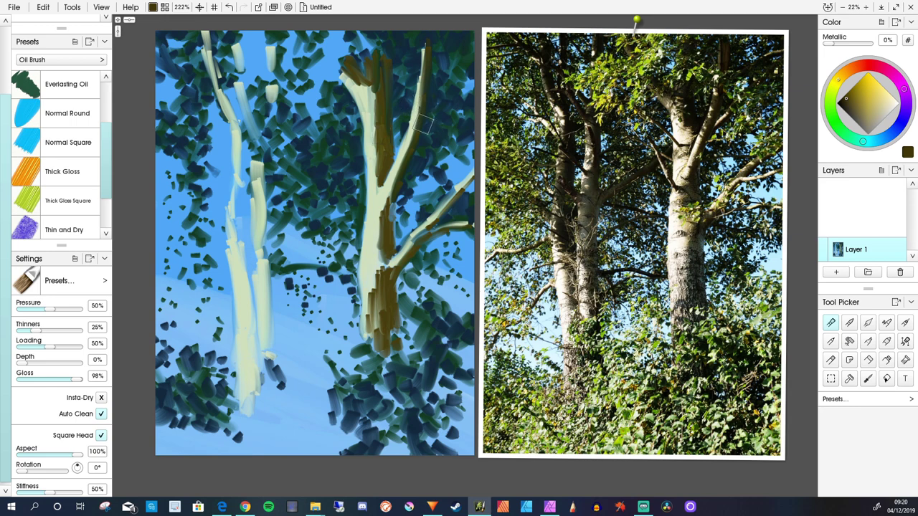
left_click_drag(448, 102, 421, 138)
Step: Fill out the brown shadow on the right-hand trunk's lower right side and just below the fork
mouse_move(370, 366)
left_mouse_down()
mouse_move(365, 324)
mouse_move(370, 346)
mouse_move(397, 278)
mouse_move(398, 325)
mouse_move(399, 273)
mouse_move(393, 348)
mouse_move(402, 315)
left_mouse_up()
left_click_drag(399, 271, 399, 313)
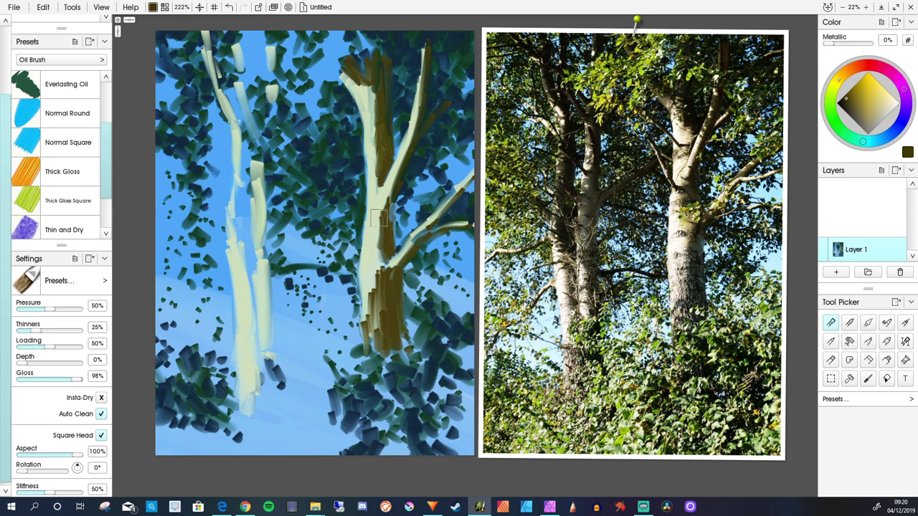
mouse_move(378, 218)
left_mouse_down()
mouse_move(395, 199)
mouse_move(394, 240)
left_mouse_up()
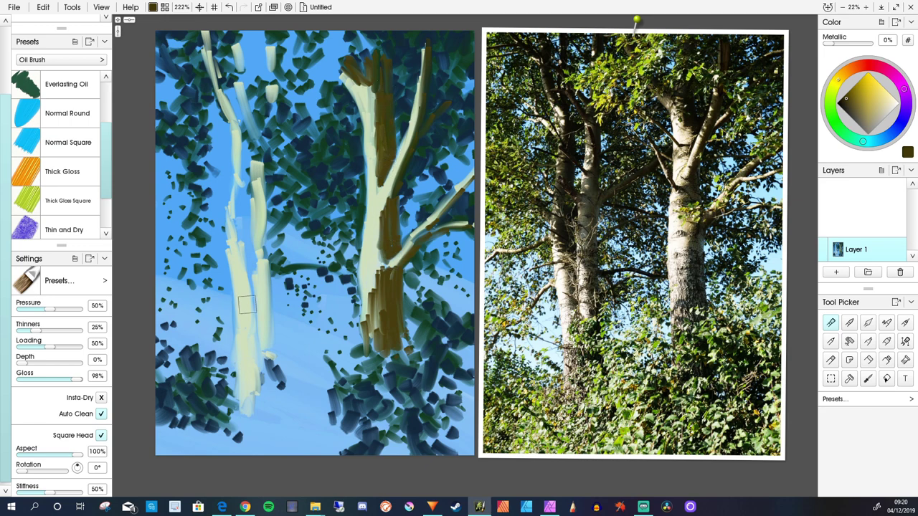
Step: Shade the lower right sides of both left-hand trunks with long brown strokes
mouse_move(275, 279)
left_mouse_down()
mouse_move(276, 342)
mouse_move(283, 323)
mouse_move(293, 367)
left_mouse_up()
mouse_move(283, 310)
left_mouse_down()
mouse_move(294, 383)
mouse_move(281, 318)
mouse_move(280, 373)
mouse_move(278, 283)
mouse_move(296, 375)
mouse_move(268, 288)
mouse_move(286, 380)
left_mouse_up()
left_click_drag(249, 287, 255, 348)
mouse_move(250, 291)
left_mouse_down()
mouse_move(265, 376)
mouse_move(251, 298)
mouse_move(246, 338)
mouse_move(248, 289)
mouse_move(262, 378)
left_mouse_up()
Step: Continue the brown shading up the middle and upper part of the leftmost trunk, covering its full width
mouse_move(249, 281)
left_mouse_down()
mouse_move(254, 303)
mouse_move(250, 260)
mouse_move(243, 277)
mouse_move(248, 238)
mouse_move(254, 282)
mouse_move(242, 244)
mouse_move(243, 192)
mouse_move(249, 241)
mouse_move(245, 192)
mouse_move(252, 287)
mouse_move(243, 193)
mouse_move(245, 240)
mouse_move(236, 213)
mouse_move(242, 247)
mouse_move(238, 138)
mouse_move(237, 229)
mouse_move(236, 122)
mouse_move(238, 197)
mouse_move(231, 125)
mouse_move(239, 203)
left_mouse_up()
left_click_drag(240, 156, 239, 229)
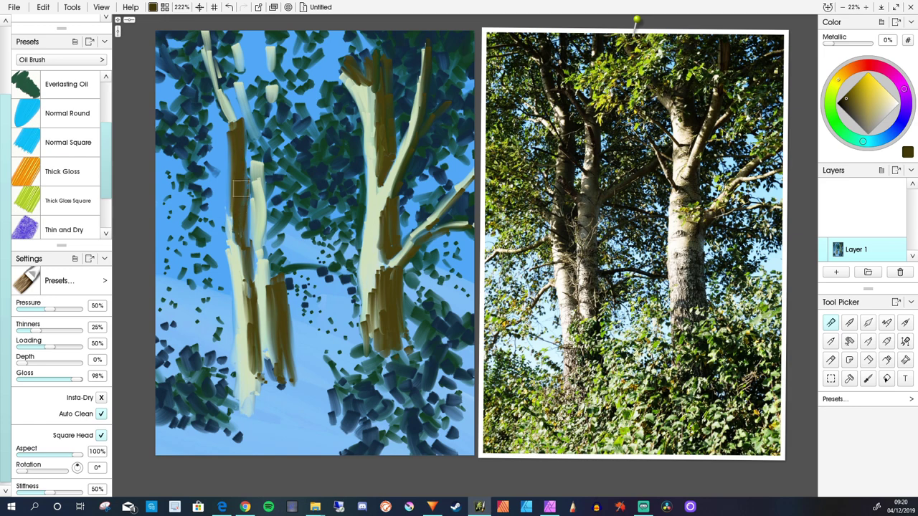
mouse_move(241, 187)
left_mouse_down()
mouse_move(236, 235)
mouse_move(229, 208)
left_mouse_up()
left_click_drag(235, 250, 228, 213)
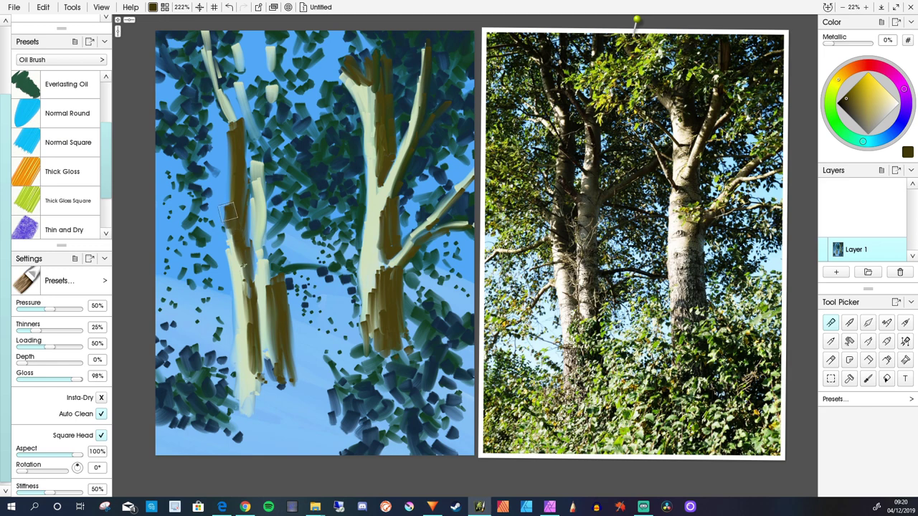
mouse_move(229, 168)
left_mouse_down()
mouse_move(226, 205)
mouse_move(232, 142)
left_mouse_up()
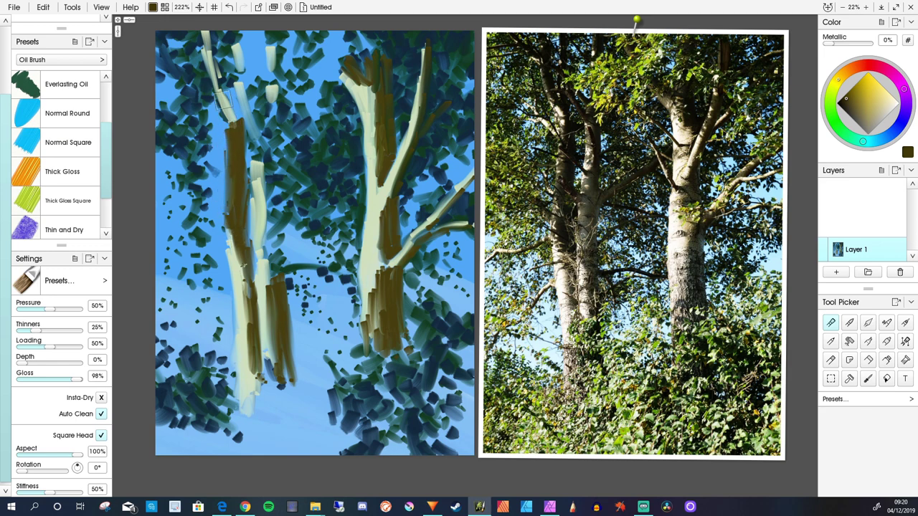
Step: Add brown shading to the leftmost tree's upper limbs and down the right side of the second left-hand trunk
mouse_move(224, 100)
left_mouse_down()
mouse_move(217, 54)
mouse_move(228, 108)
mouse_move(216, 46)
mouse_move(239, 124)
mouse_move(240, 109)
left_mouse_up()
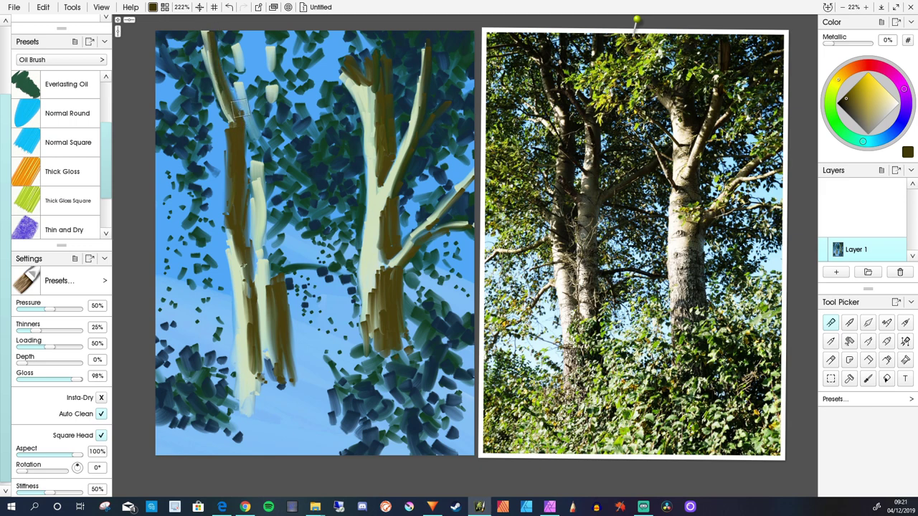
mouse_move(242, 64)
left_mouse_down()
mouse_move(240, 80)
mouse_move(241, 40)
mouse_move(242, 60)
left_mouse_up()
mouse_move(238, 94)
left_mouse_down()
mouse_move(249, 197)
mouse_move(269, 172)
mouse_move(277, 276)
mouse_move(272, 236)
mouse_move(271, 274)
mouse_move(263, 249)
mouse_move(279, 289)
mouse_move(276, 273)
left_mouse_up()
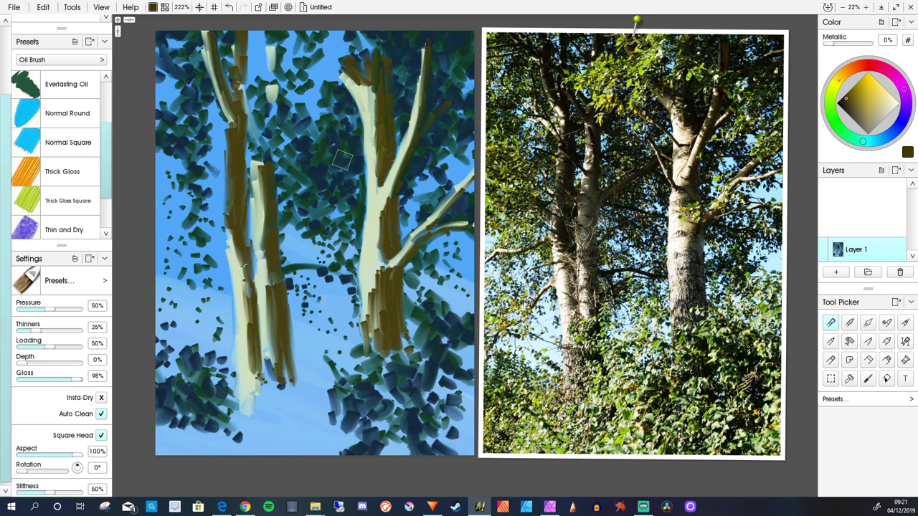
Step: Paint two brown branches reaching right from the second left-hand trunk and extend the trunk upward with forked brown limbs
left_click_drag(354, 149, 304, 203)
mouse_move(340, 163)
left_mouse_down()
mouse_move(280, 240)
mouse_move(299, 203)
left_mouse_up()
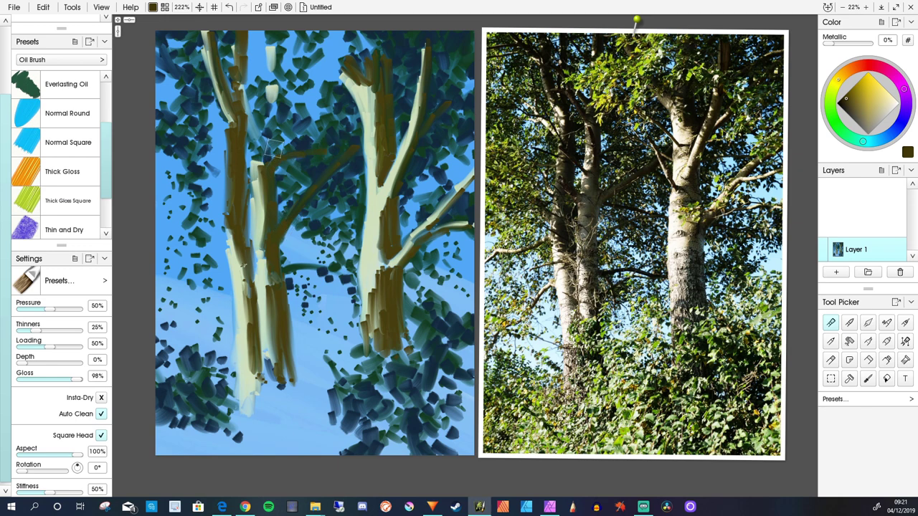
left_click_drag(275, 116, 268, 182)
left_click_drag(271, 118, 267, 152)
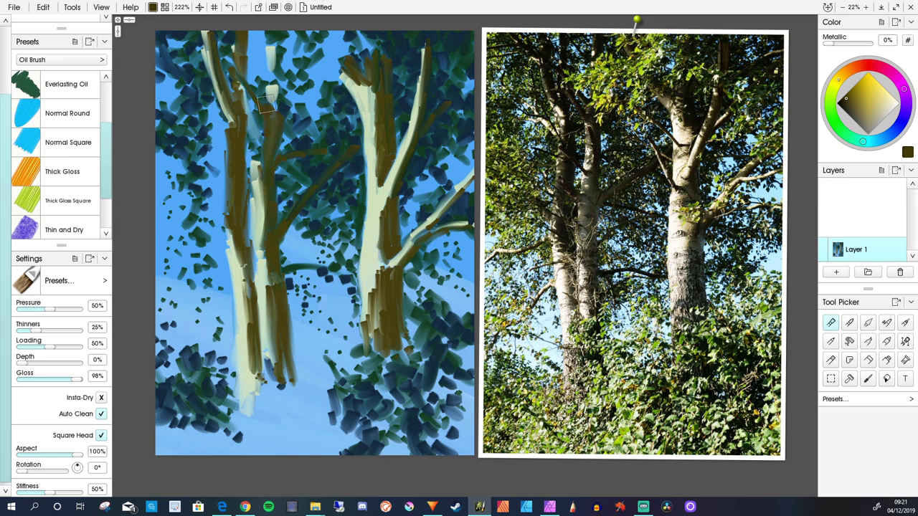
mouse_move(272, 91)
left_mouse_down()
mouse_move(235, 44)
mouse_move(273, 88)
mouse_move(277, 86)
left_mouse_up()
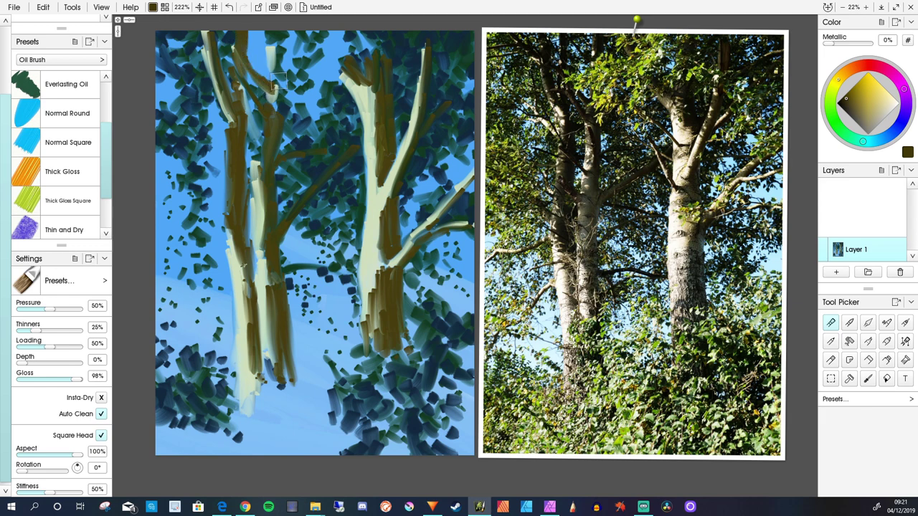
mouse_move(279, 42)
left_mouse_down()
mouse_move(286, 68)
mouse_move(293, 29)
mouse_move(290, 72)
mouse_move(281, 63)
mouse_move(276, 81)
mouse_move(285, 86)
mouse_move(279, 81)
left_mouse_up()
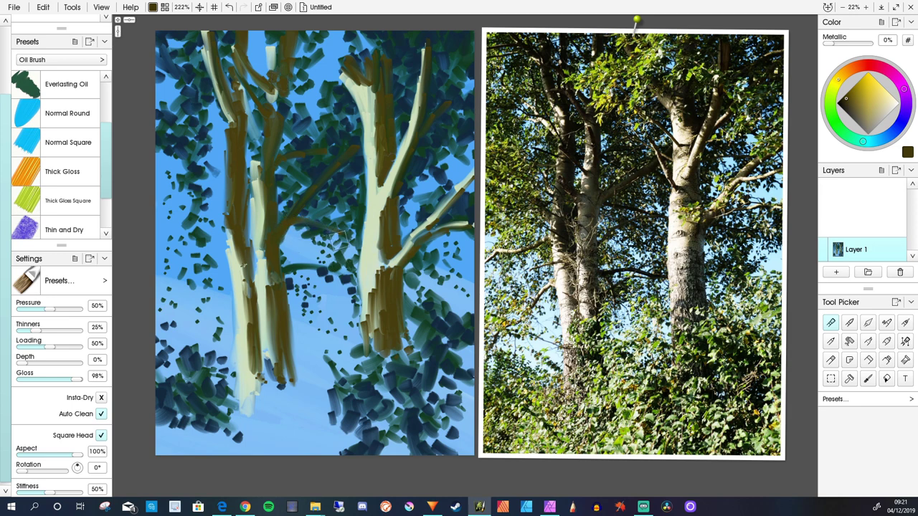
Step: Add lower brown branches to the right of the second left-hand trunk and deepen the brown shading on both left-hand trunks
mouse_move(337, 242)
left_mouse_down()
mouse_move(291, 266)
mouse_move(325, 243)
mouse_move(280, 287)
mouse_move(320, 245)
mouse_move(302, 266)
left_mouse_up()
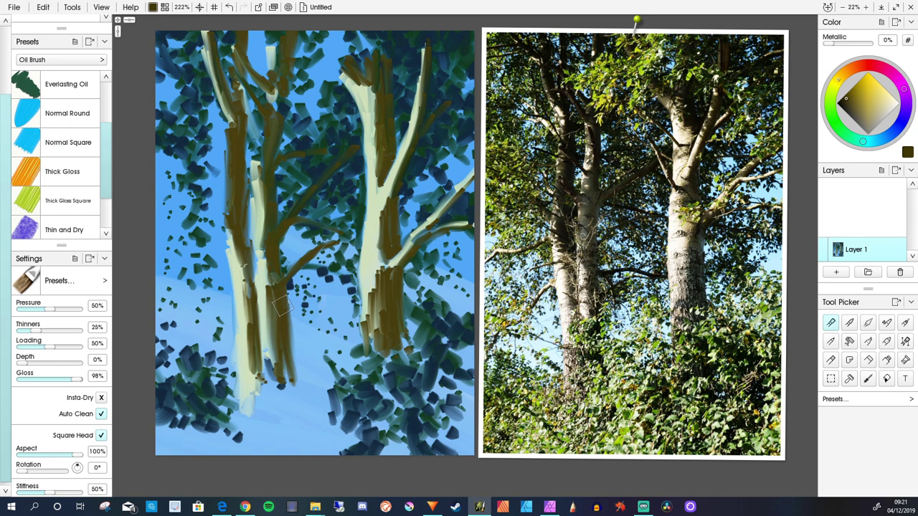
mouse_move(282, 306)
left_mouse_down()
mouse_move(322, 291)
mouse_move(359, 294)
mouse_move(330, 300)
left_mouse_up()
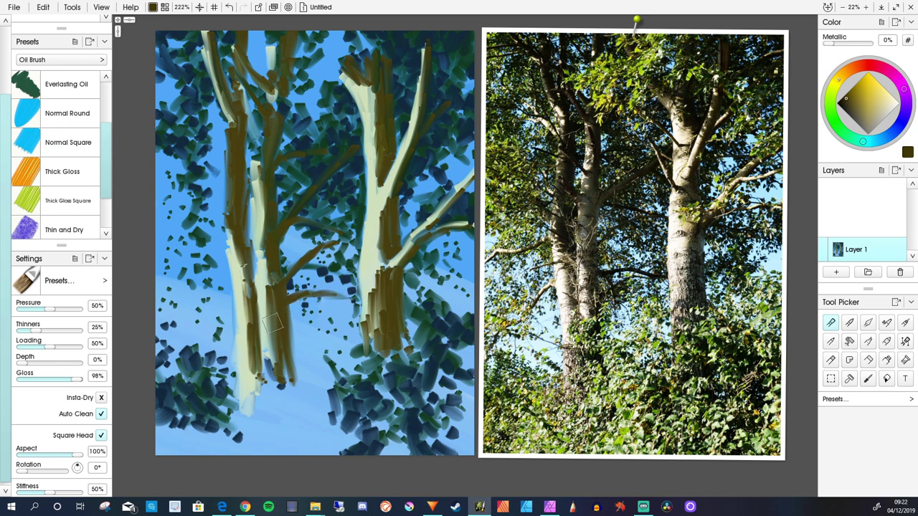
left_click_drag(283, 355, 294, 392)
left_click_drag(246, 214, 254, 302)
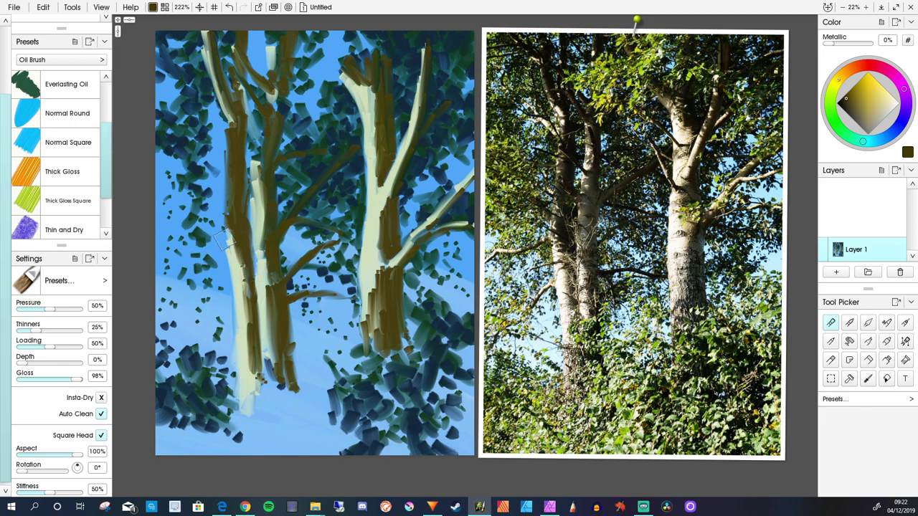
Step: Paint three brown branches reaching left from the leftmost trunk, the lowest sloping down to the canvas edge
mouse_move(227, 238)
left_mouse_down()
mouse_move(203, 266)
mouse_move(167, 270)
mouse_move(190, 256)
left_mouse_up()
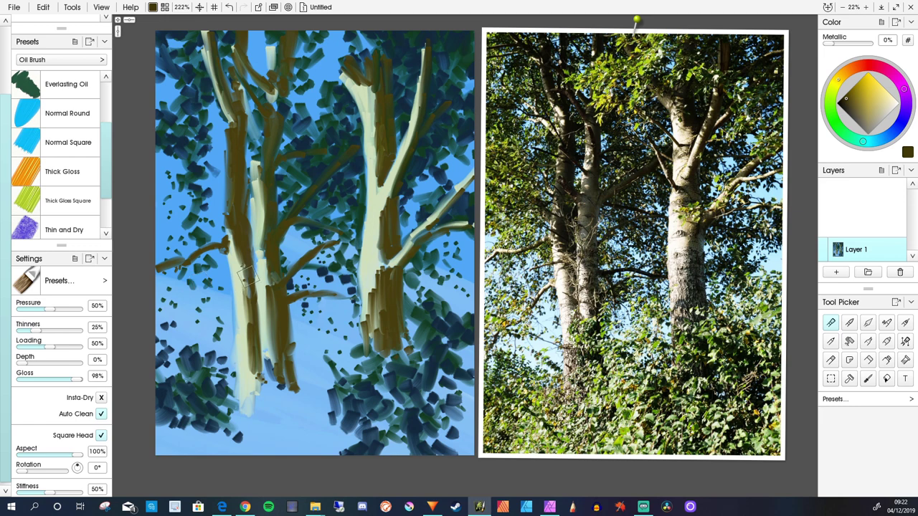
left_click_drag(248, 275, 205, 272)
left_click_drag(232, 296, 149, 365)
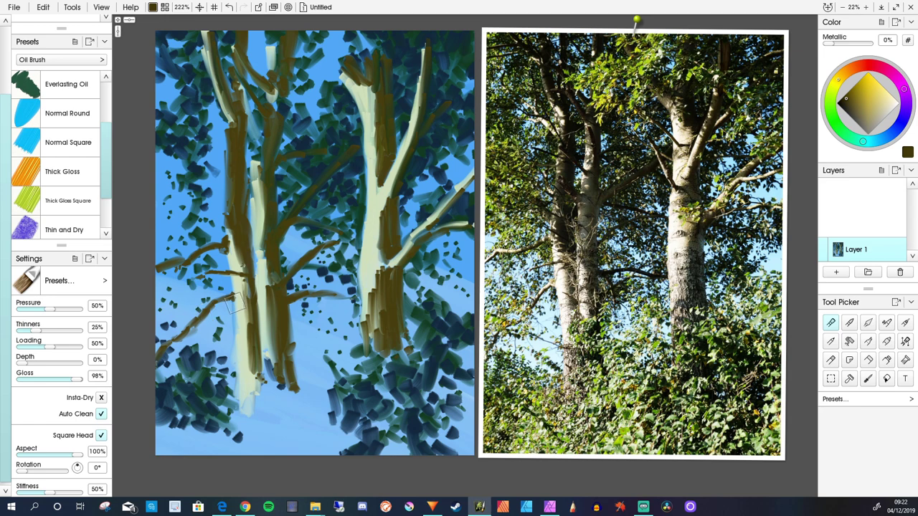
left_click_drag(233, 296, 235, 298)
Step: Sample the pale green bark colour and highlight the upper edges of the leftmost tree's two long side branches
left_click(235, 301, "alt")
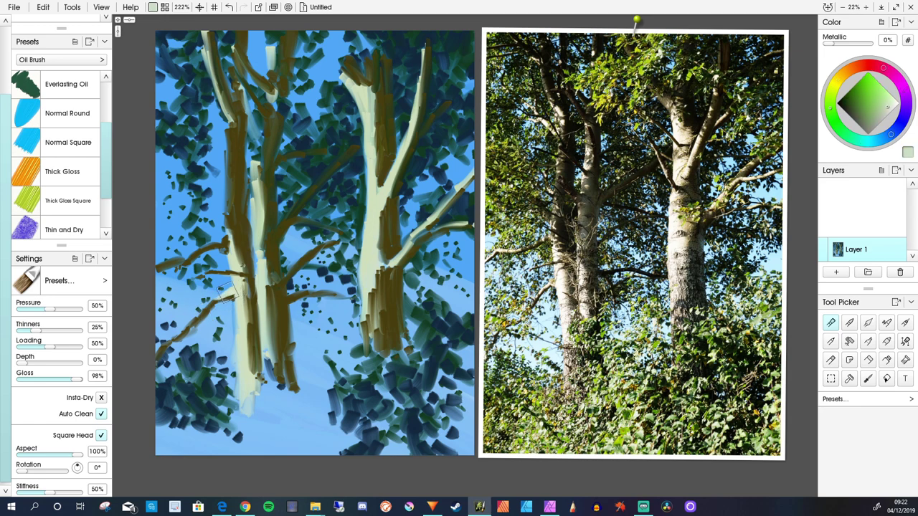
left_click_drag(228, 291, 163, 342)
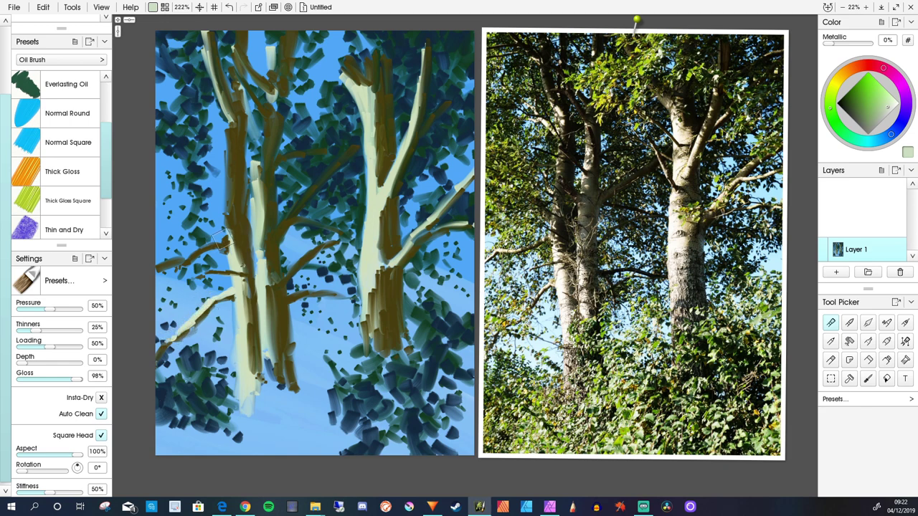
mouse_move(220, 240)
left_mouse_down()
mouse_move(159, 268)
mouse_move(226, 239)
mouse_move(215, 243)
left_mouse_up()
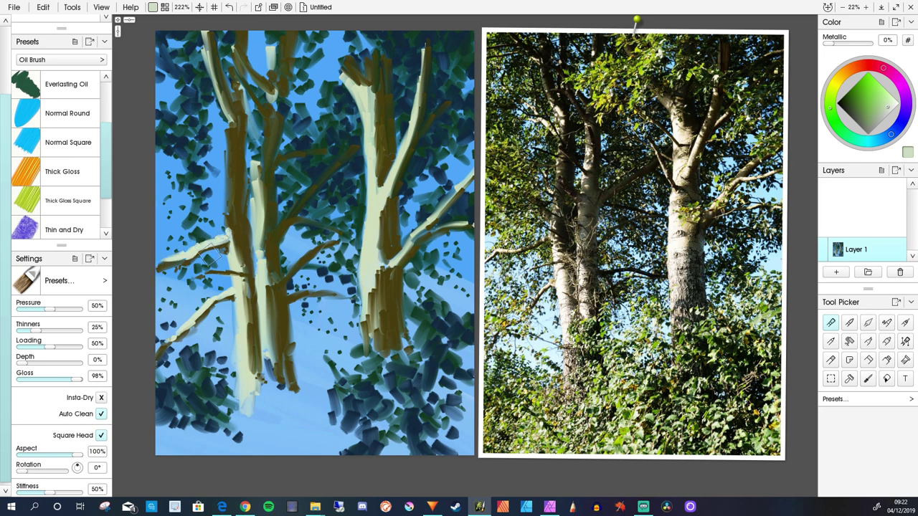
Step: Add pale bark highlights along the trunks' left edges and the right-hand trunk's base, and paint a pale branch at the upper left
left_click_drag(230, 127, 230, 224)
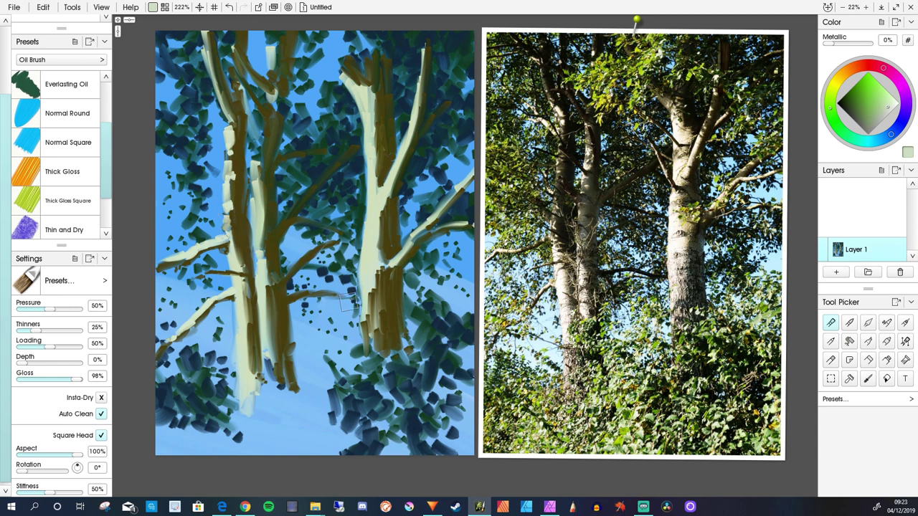
mouse_move(350, 305)
left_mouse_down()
mouse_move(360, 334)
mouse_move(367, 325)
mouse_move(370, 342)
mouse_move(360, 360)
mouse_move(379, 346)
mouse_move(380, 379)
left_mouse_up()
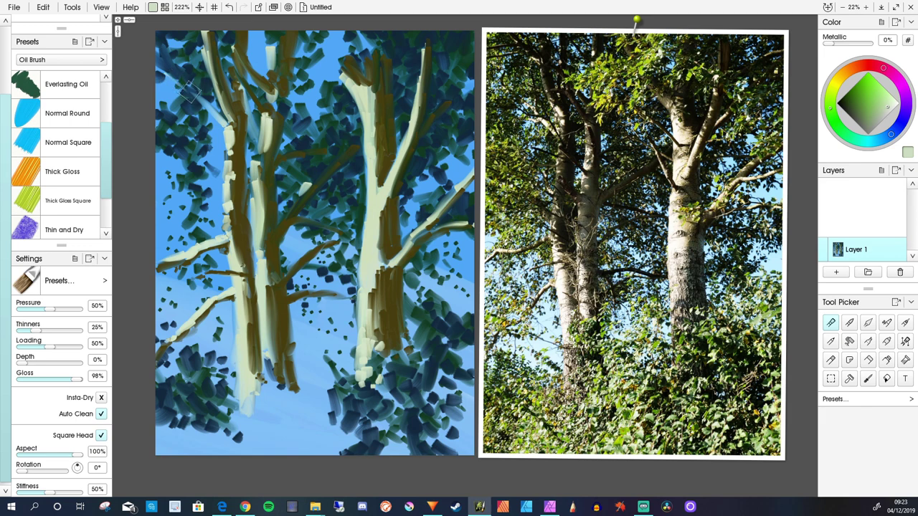
mouse_move(205, 107)
left_mouse_down()
mouse_move(228, 148)
mouse_move(227, 132)
mouse_move(192, 116)
mouse_move(219, 118)
mouse_move(172, 98)
left_mouse_up()
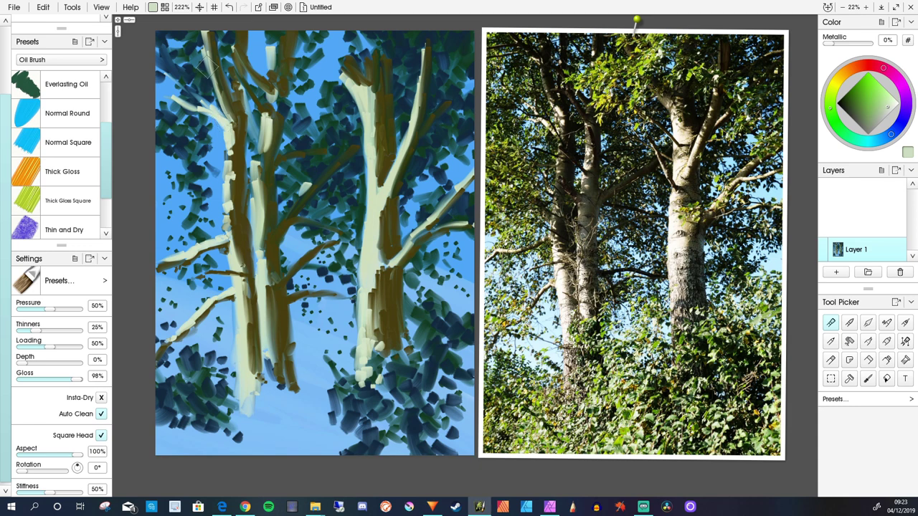
left_click_drag(221, 101, 228, 137)
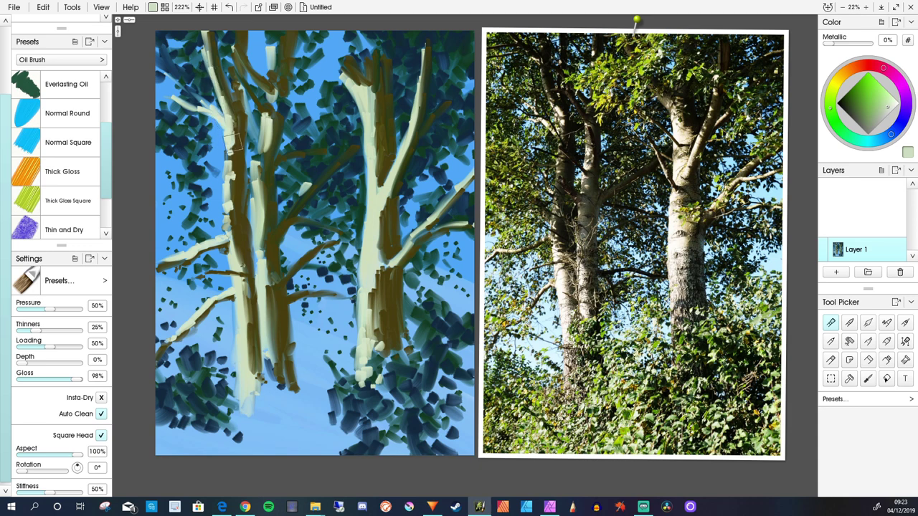
Step: Smudge short horizontal bark bands across the light and shadow border of the right-hand trunk with the Hard Out Smudge knife
left_click(886, 323)
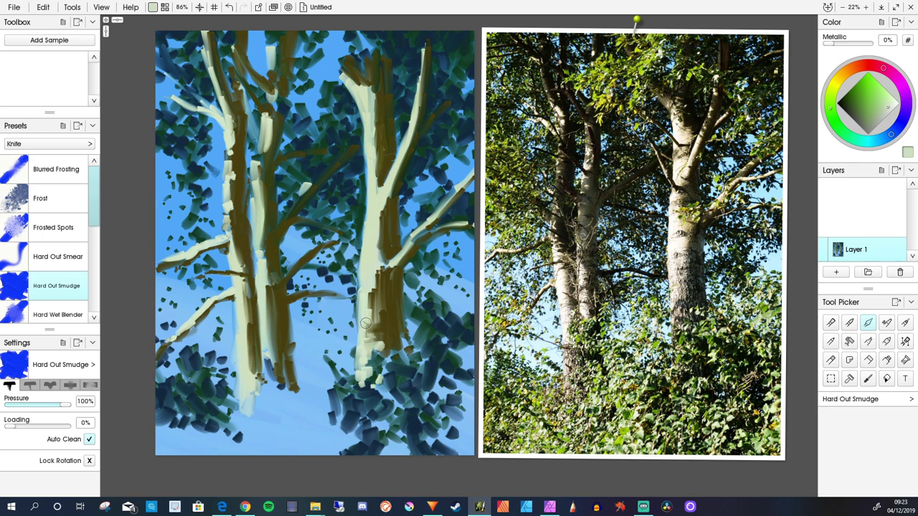
mouse_move(365, 323)
left_mouse_down()
mouse_move(388, 324)
mouse_move(364, 311)
mouse_move(386, 309)
mouse_move(364, 315)
mouse_move(371, 285)
mouse_move(370, 301)
mouse_move(379, 297)
mouse_move(366, 291)
mouse_move(390, 280)
mouse_move(365, 277)
mouse_move(383, 270)
mouse_move(366, 259)
mouse_move(391, 266)
mouse_move(388, 256)
mouse_move(384, 279)
mouse_move(422, 226)
left_mouse_up()
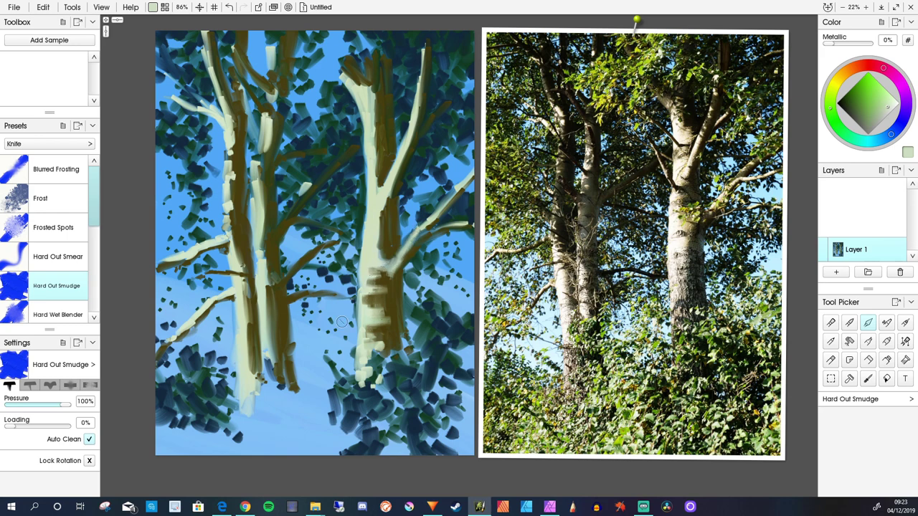
mouse_move(377, 248)
left_mouse_down()
mouse_move(371, 241)
mouse_move(385, 227)
mouse_move(377, 213)
mouse_move(387, 202)
left_mouse_up()
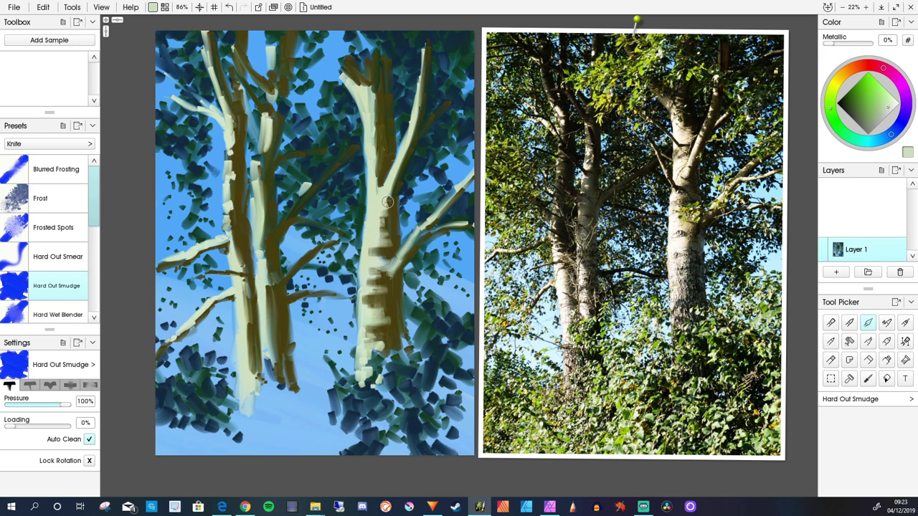
left_click_drag(383, 255, 389, 261)
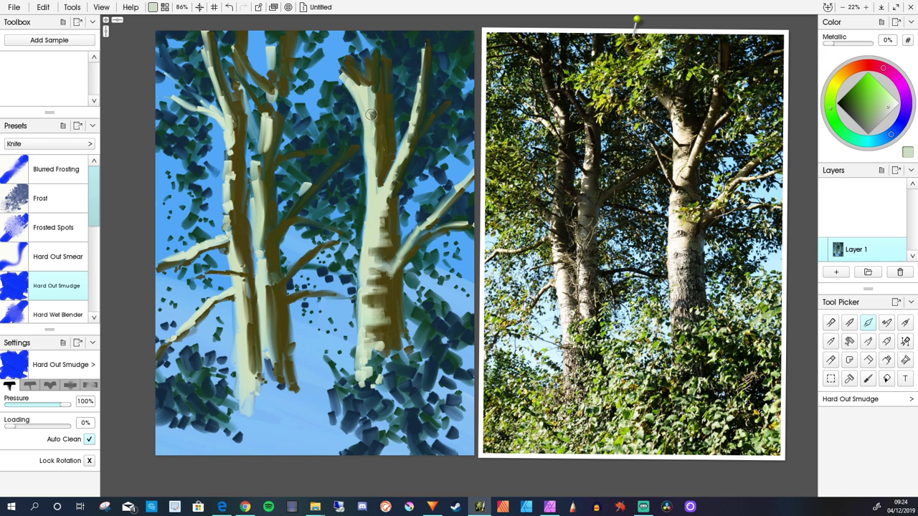
mouse_move(370, 114)
left_mouse_down()
mouse_move(376, 78)
mouse_move(351, 75)
mouse_move(351, 83)
mouse_move(360, 62)
left_mouse_up()
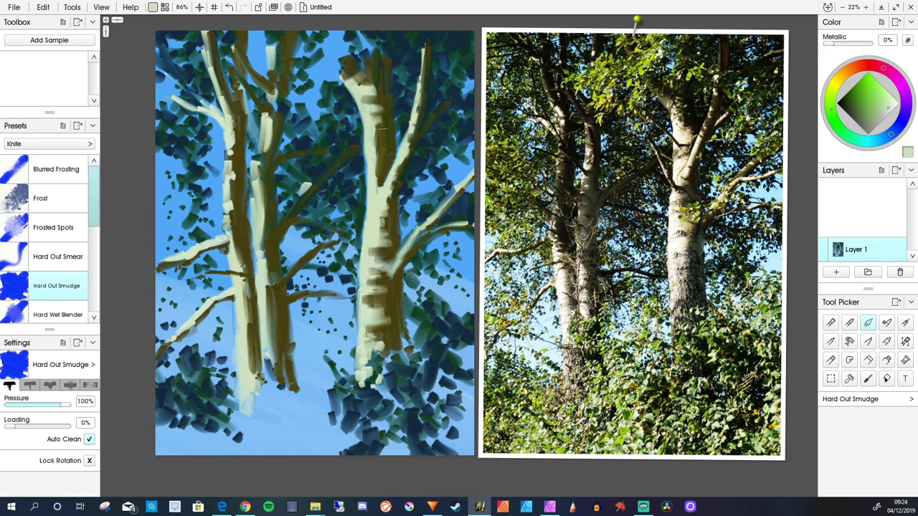
left_click_drag(370, 140, 380, 141)
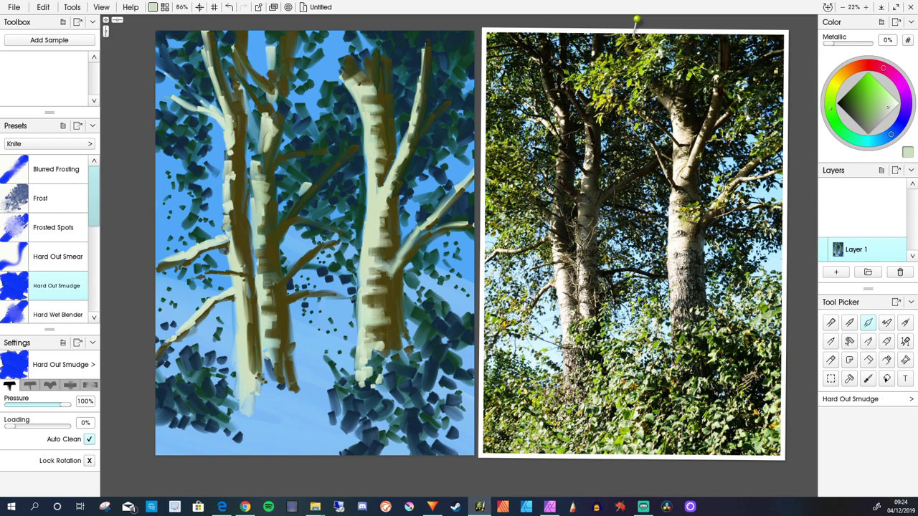
Step: Smudge bark bands across both left-hand trunks, then reduce the knife size to 52% and refine the bark on the right-hand trunk and branches
left_click_drag(266, 233, 253, 232)
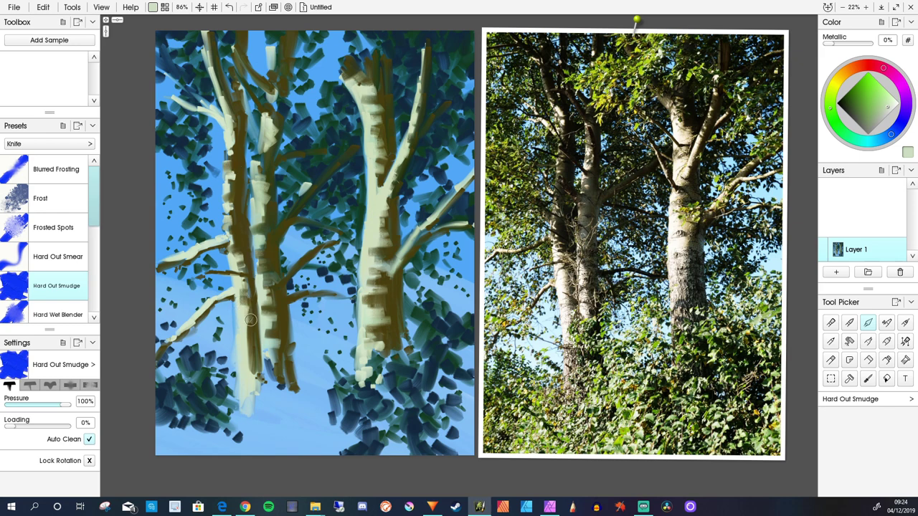
mouse_move(252, 320)
left_mouse_down()
mouse_move(239, 343)
mouse_move(248, 345)
mouse_move(245, 373)
left_mouse_up()
key("bracketleft")
left_click_drag(387, 314, 372, 316)
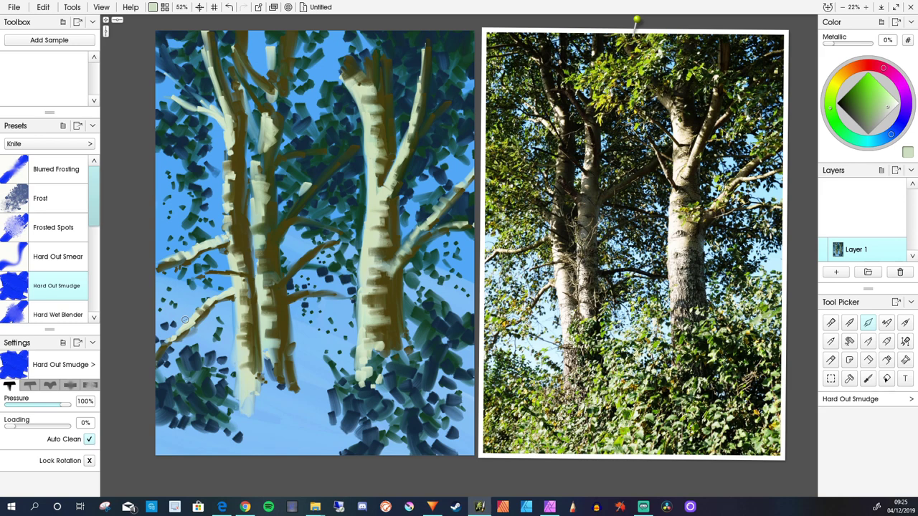
Step: With an Oil Brush in near-black green at 152% size and 31% depth, paint thin dark branches beside the right-hand and middle trunks
left_click(842, 102)
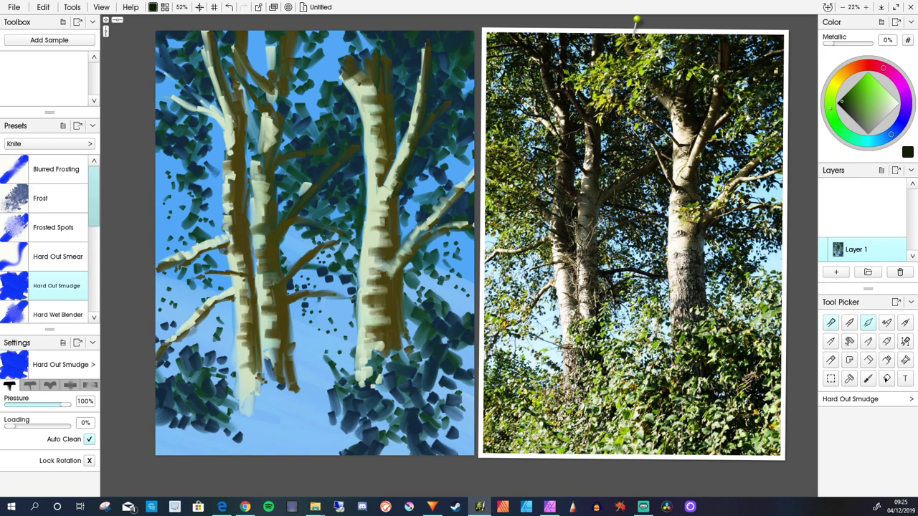
left_click(830, 322)
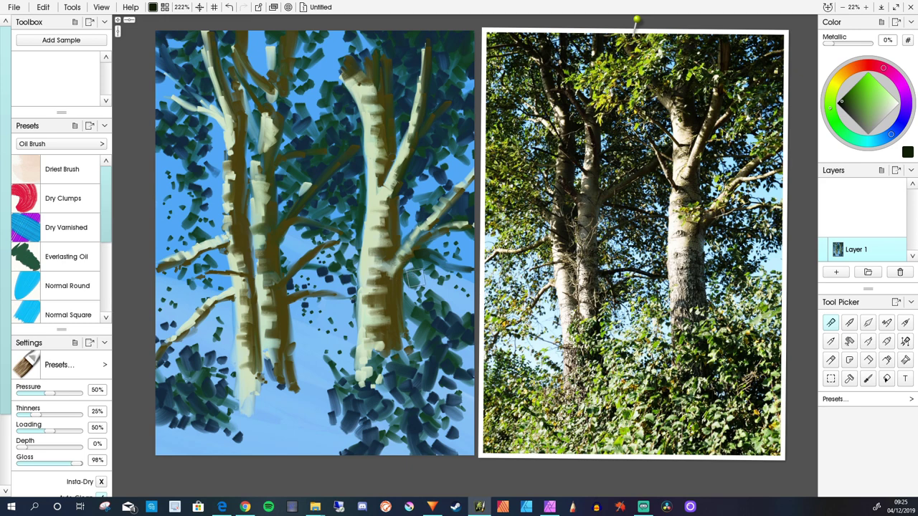
key("ctrl+z")
key("ctrl+z")
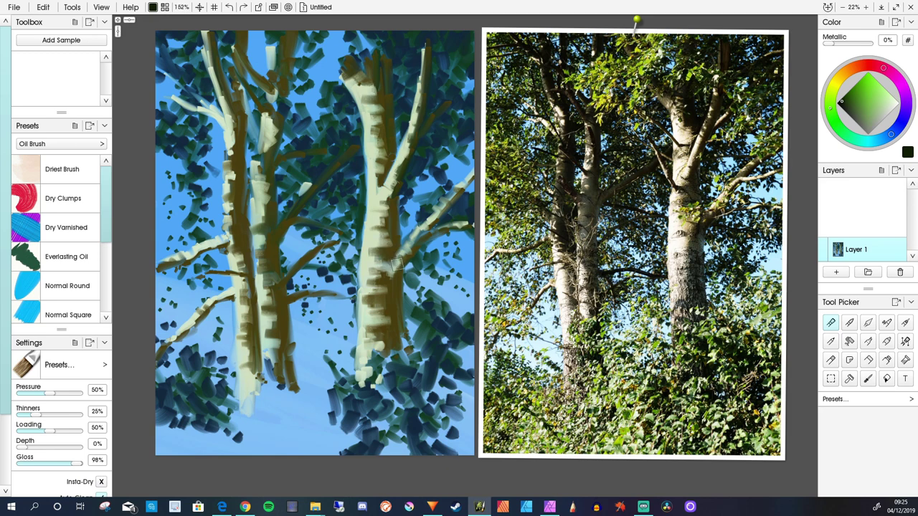
left_click_drag(22, 447, 42, 447)
left_click_drag(416, 254, 472, 267)
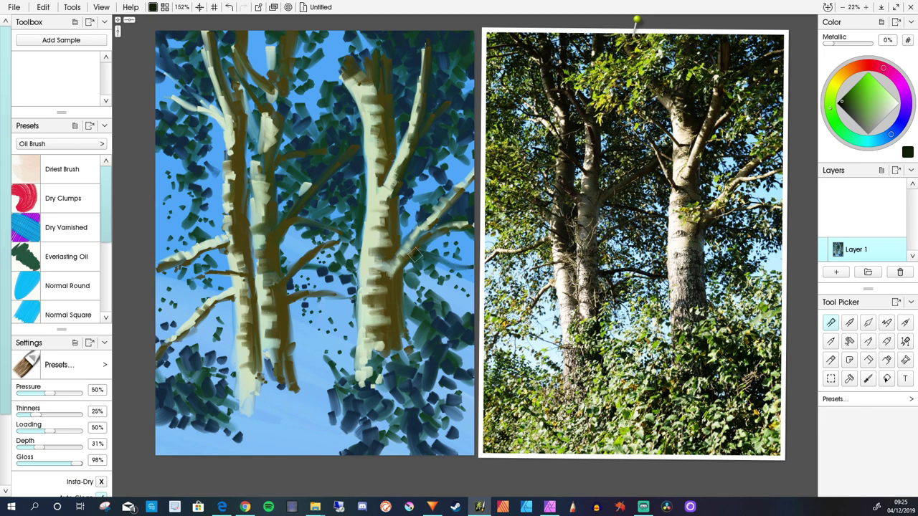
left_click_drag(412, 251, 470, 262)
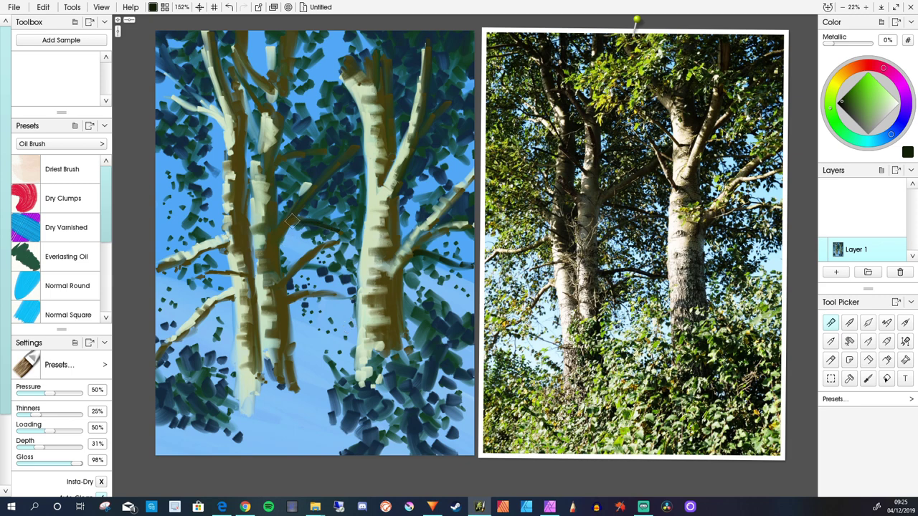
left_click_drag(294, 220, 339, 230)
Step: Shift the paint hue to near-black blue and add dark branches right of the middle trunk and left of the leftmost trunk
left_click(891, 134)
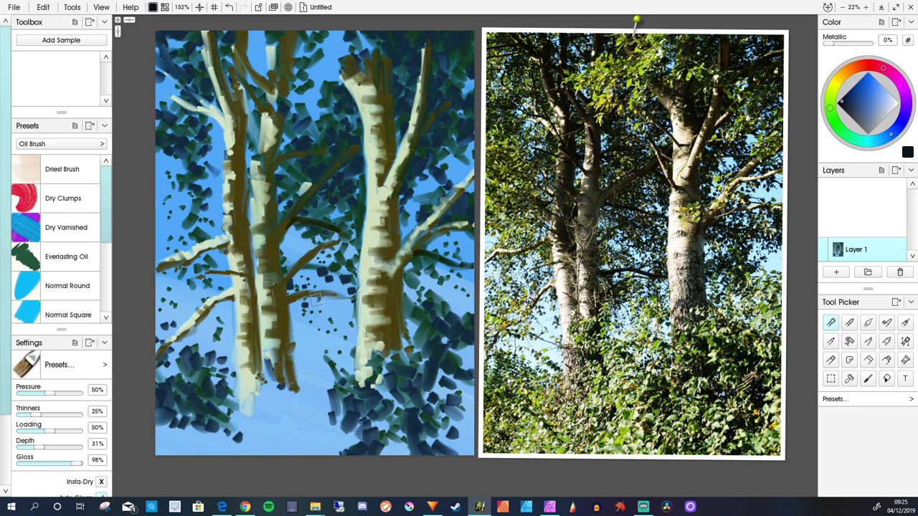
mouse_move(321, 289)
left_mouse_down()
mouse_move(350, 293)
mouse_move(289, 296)
mouse_move(351, 293)
mouse_move(297, 309)
left_mouse_up()
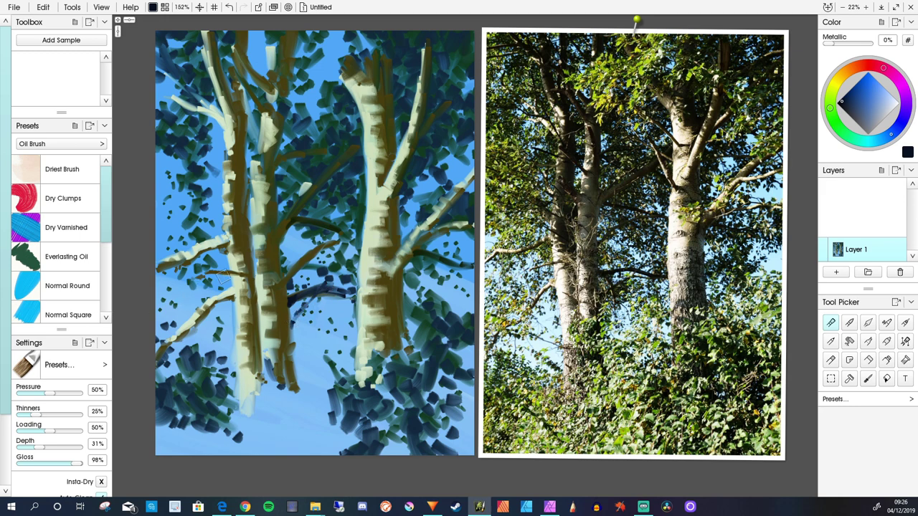
left_click_drag(231, 271, 174, 297)
left_click_drag(221, 195, 190, 166)
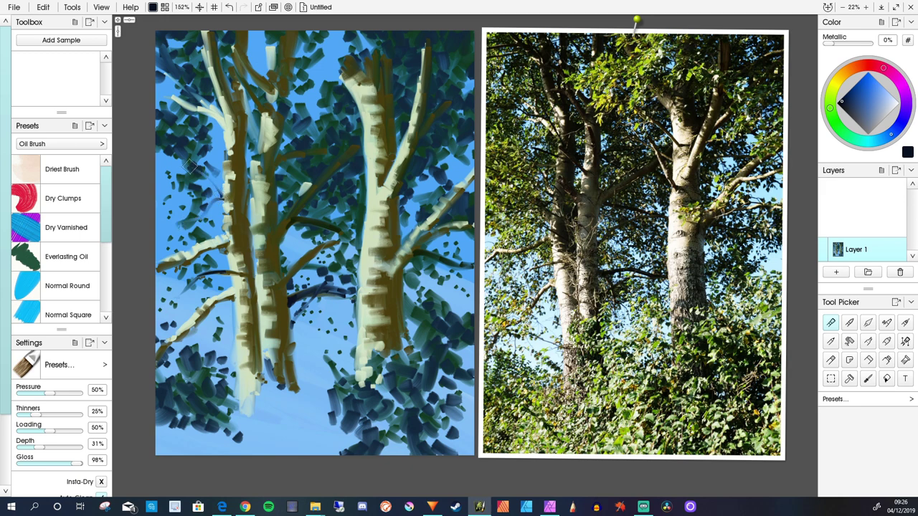
mouse_move(221, 194)
left_mouse_down()
mouse_move(194, 167)
mouse_move(223, 202)
mouse_move(199, 214)
mouse_move(204, 200)
mouse_move(185, 222)
left_mouse_up()
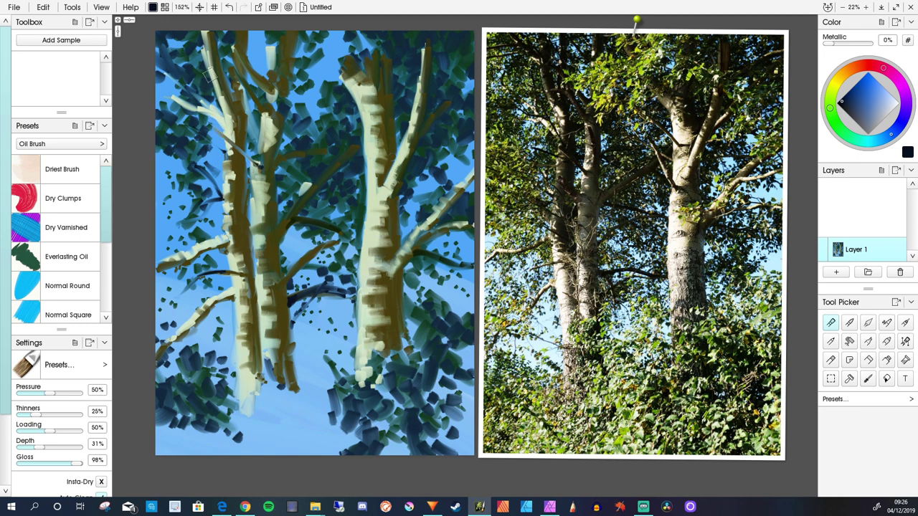
Step: Paint thin blue-black twigs among the treetops, across the right-hand trunk's upper half, and around the bases of the left-hand trunks
left_click_drag(201, 50, 173, 30)
left_click_drag(248, 61, 262, 26)
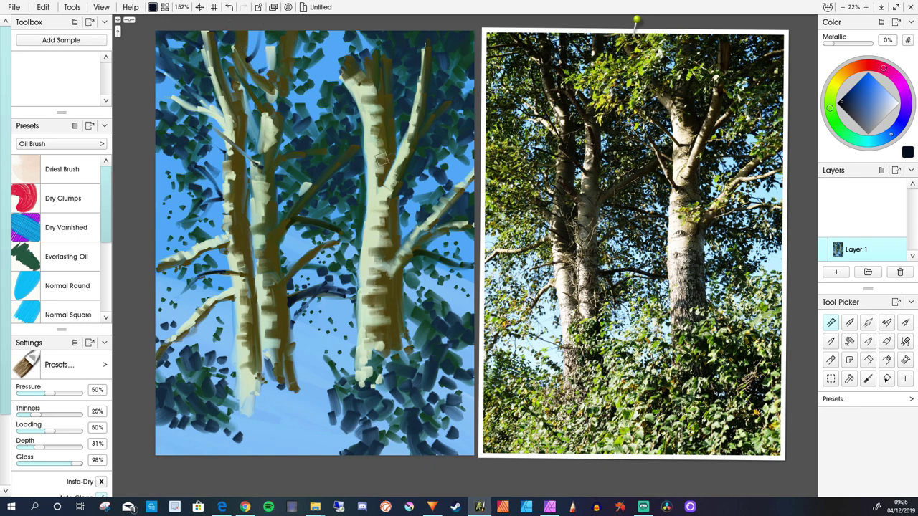
left_click_drag(380, 159, 326, 117)
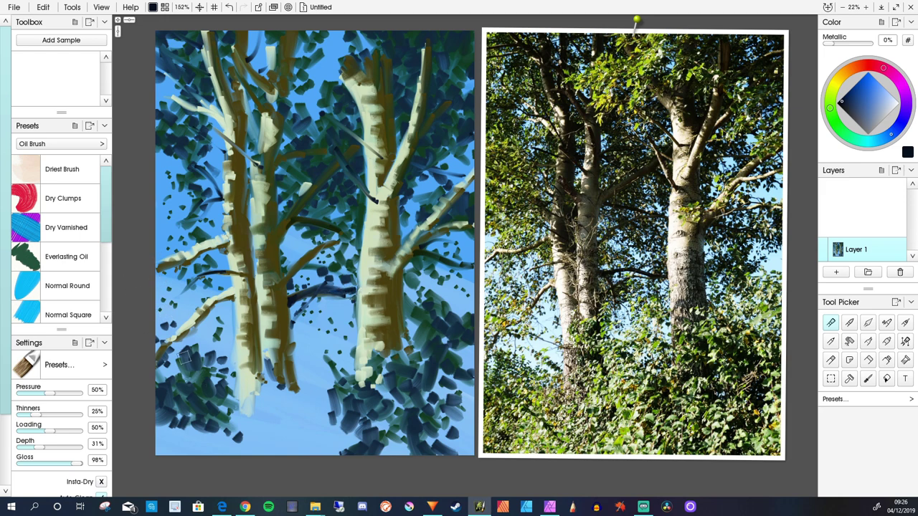
mouse_move(237, 348)
left_mouse_down()
mouse_move(172, 319)
mouse_move(188, 322)
left_mouse_up()
mouse_move(218, 390)
left_mouse_down()
mouse_move(237, 371)
mouse_move(189, 366)
left_mouse_up()
mouse_move(293, 364)
left_mouse_down()
mouse_move(318, 362)
mouse_move(288, 325)
mouse_move(320, 329)
left_mouse_up()
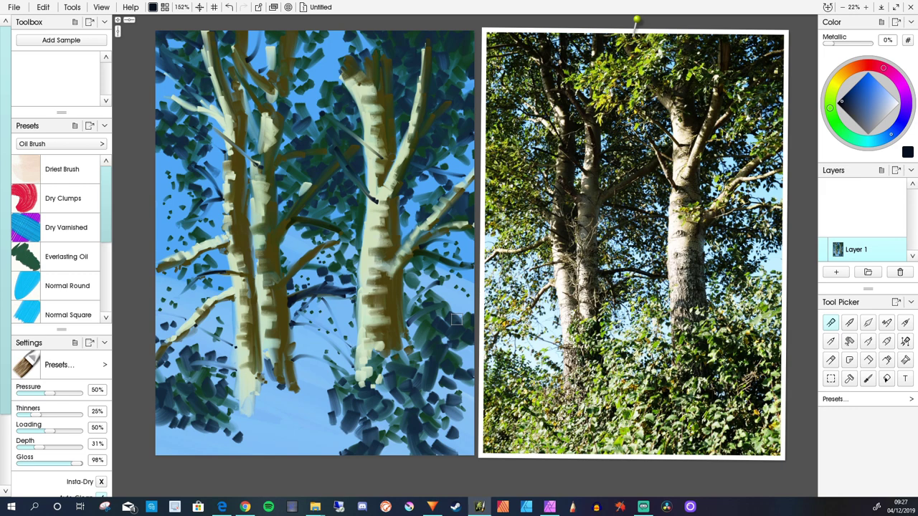
Step: Sample the foliage colour, adjust it to a mid bluish green, and dab leaves over the dark foliage along the painting's right side
left_click(456, 318, "alt")
left_click_drag(849, 101, 872, 99)
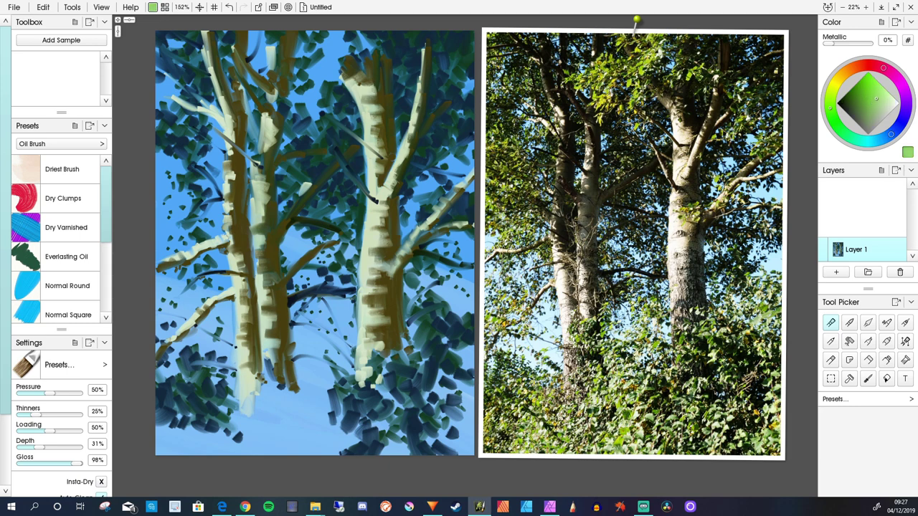
left_click_drag(830, 108, 843, 132)
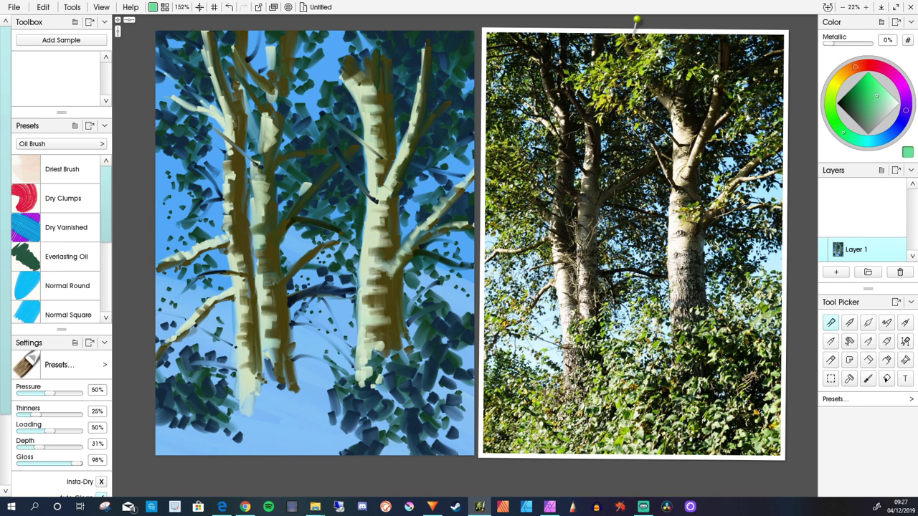
left_click_drag(876, 96, 861, 102)
mouse_move(436, 84)
left_mouse_down()
mouse_move(457, 113)
mouse_move(440, 95)
mouse_move(452, 106)
mouse_move(458, 75)
left_mouse_up()
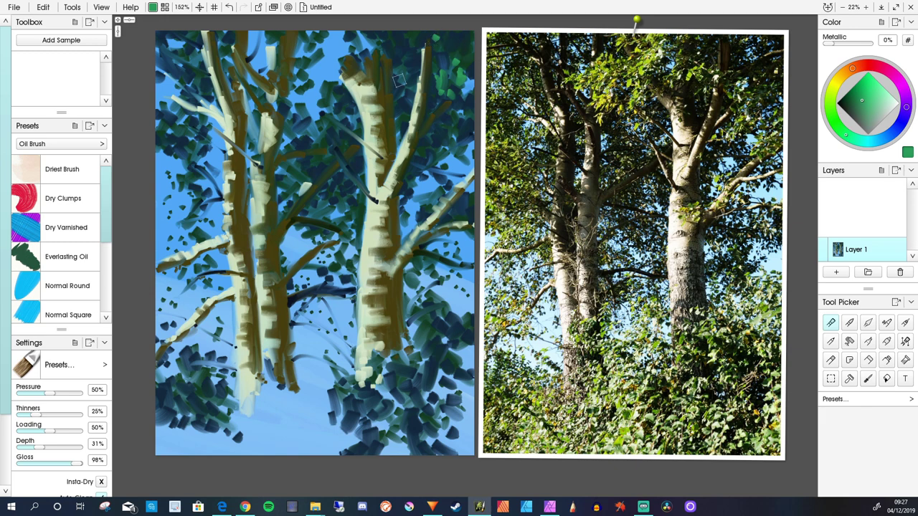
left_click_drag(393, 66, 397, 102)
mouse_move(435, 192)
left_mouse_down()
mouse_move(405, 215)
mouse_move(444, 213)
mouse_move(429, 246)
left_mouse_up()
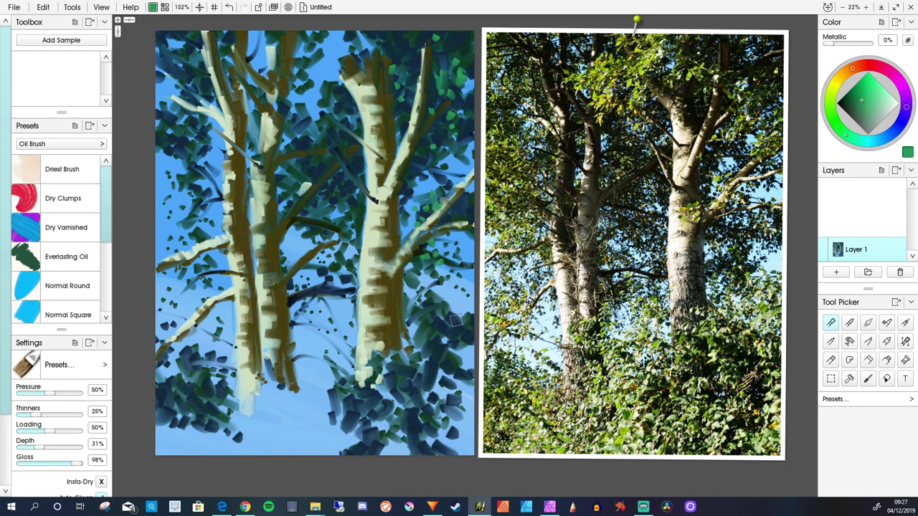
mouse_move(457, 313)
left_mouse_down()
mouse_move(471, 342)
mouse_move(449, 336)
left_mouse_up()
left_click(447, 364)
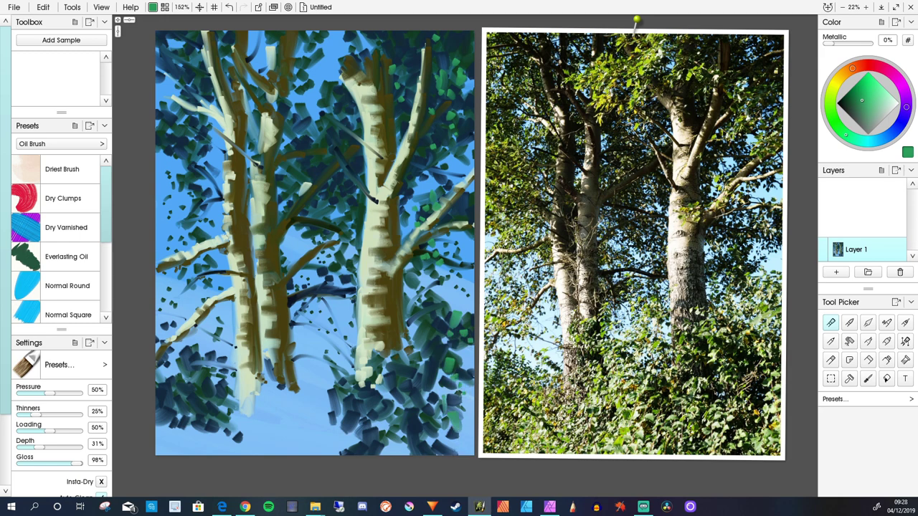
Step: Switch to the Thick Gloss oil brush at 188% size and dab green leaves over the lower-right undergrowth
left_click_drag(37, 447, 45, 447)
scroll(61, 236, "down", 5)
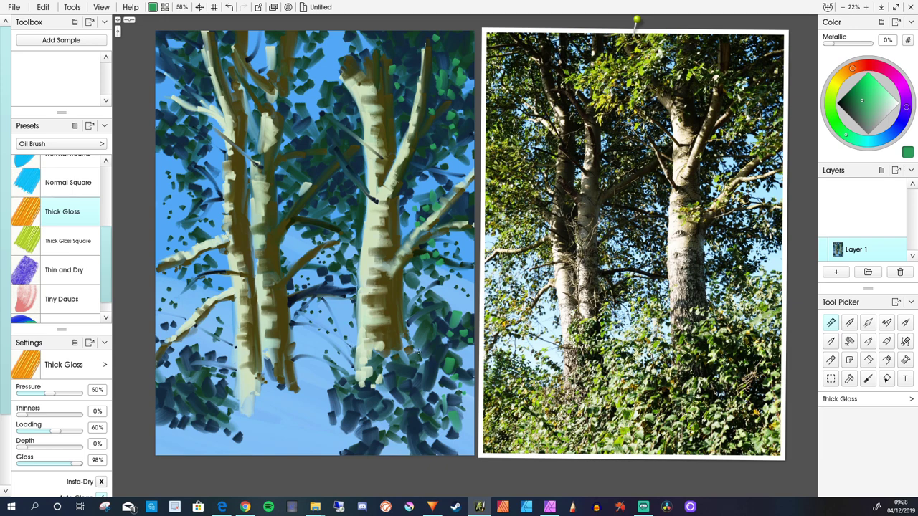
key("bracketright")
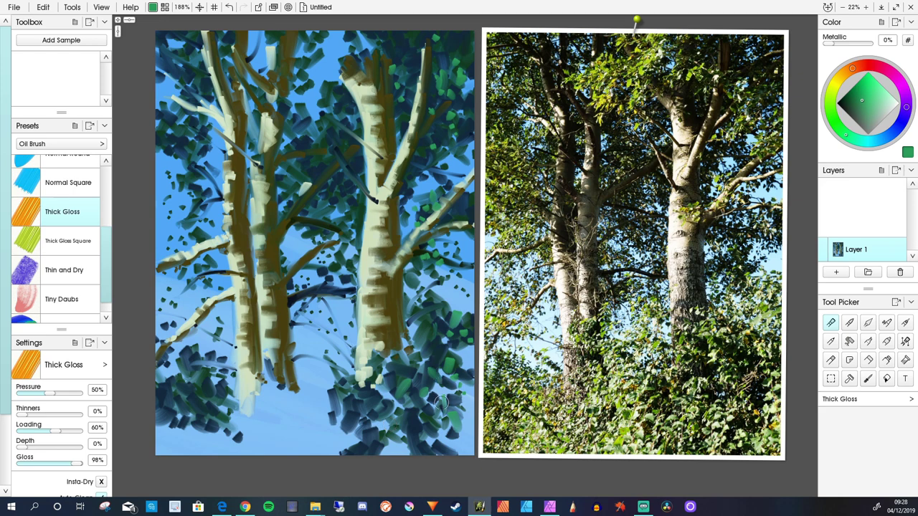
left_click_drag(454, 352, 460, 360)
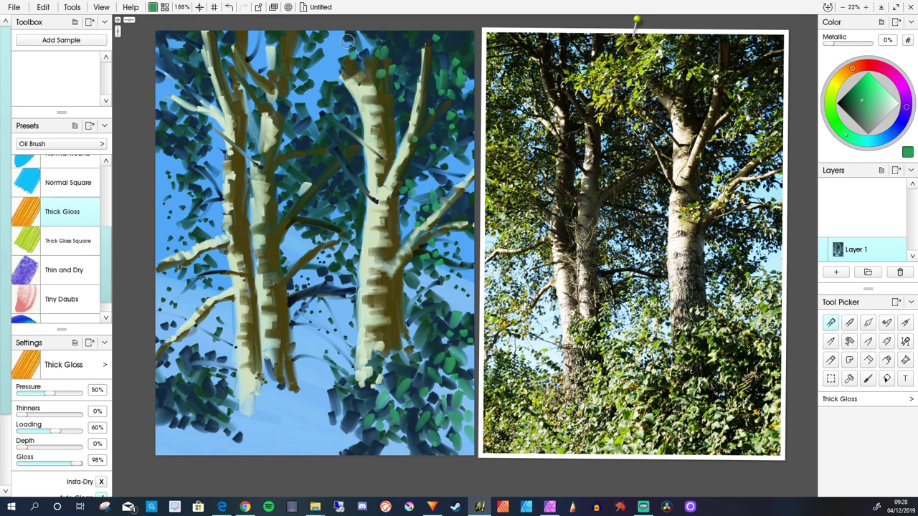
Step: Dab green leaves around the top of the right-hand trunk and across the upper gap between it and the middle tree
left_click_drag(348, 43, 349, 49)
left_click_drag(354, 50, 364, 49)
left_click(345, 78)
left_click(353, 94)
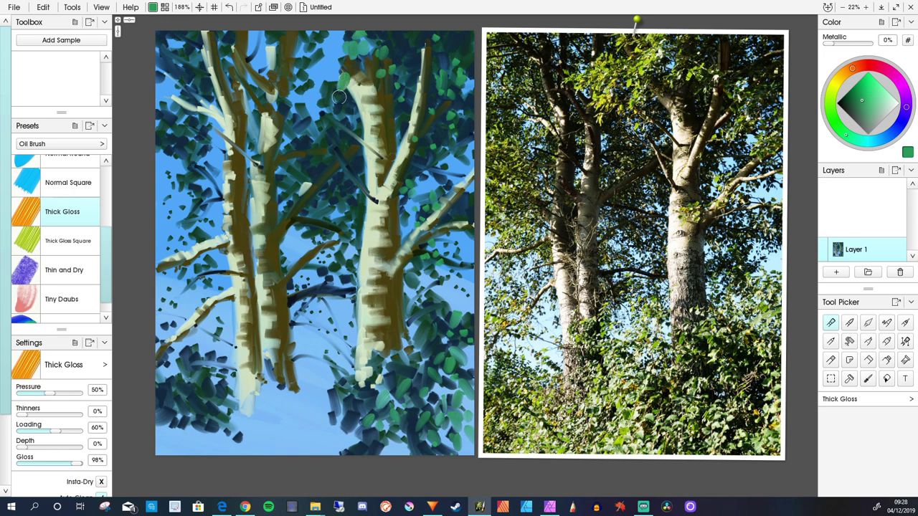
left_click(326, 77)
left_click(330, 50)
left_click(315, 56)
left_click(337, 30)
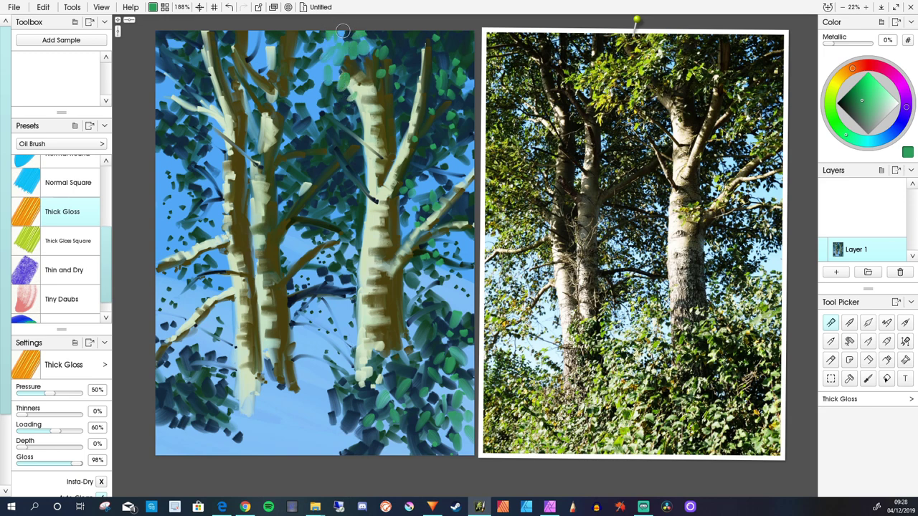
left_click(310, 63)
left_click(311, 40)
left_click(303, 55)
left_click(309, 98)
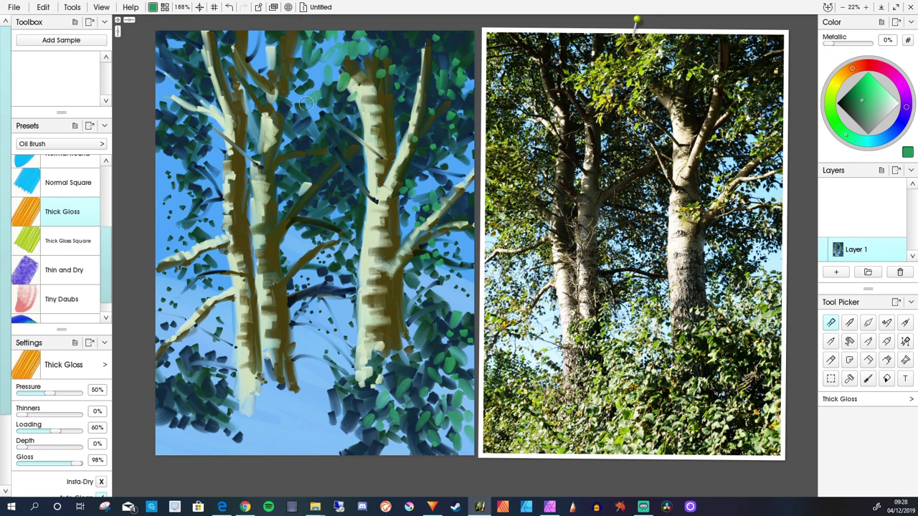
left_click_drag(329, 112, 316, 121)
Step: Dab green leaves over the upper-left canopy and down the left side of the leftmost trunk
left_click_drag(176, 31, 198, 84)
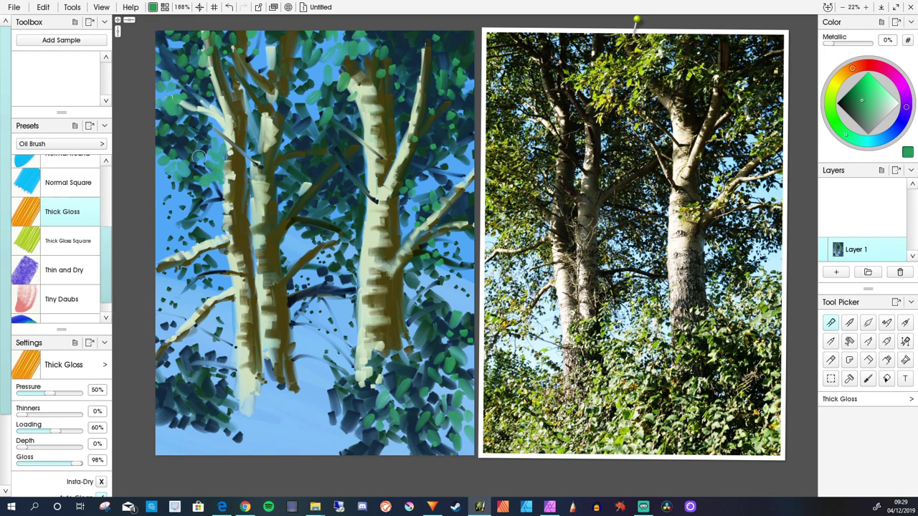
left_click_drag(199, 157, 199, 164)
left_click_drag(205, 188, 210, 200)
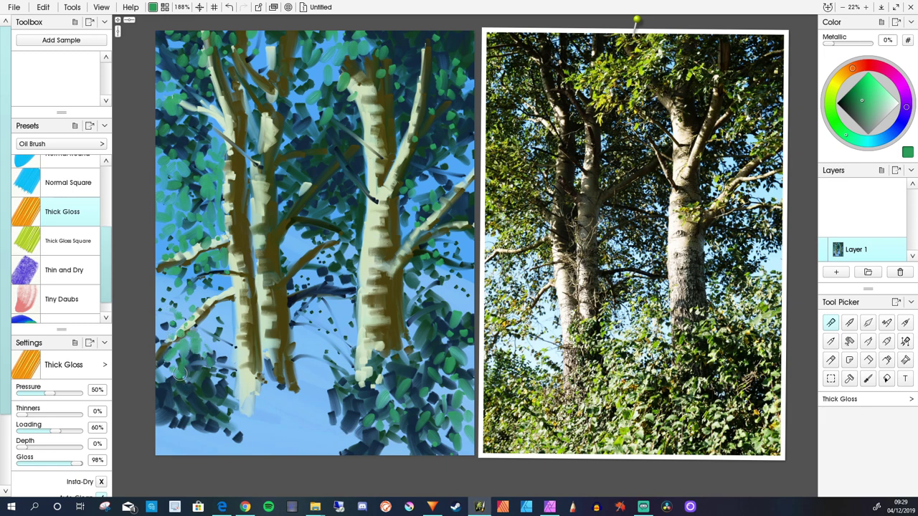
Step: Dab green undergrowth leaves around the bases of the two left-hand trunks and across the painting's lower-left corner
left_click_drag(296, 341, 300, 359)
left_click_drag(287, 363, 272, 371)
mouse_move(271, 385)
left_mouse_down()
mouse_move(271, 393)
mouse_move(288, 394)
left_mouse_up()
left_click_drag(302, 378, 314, 372)
left_click_drag(298, 386, 283, 405)
left_click_drag(275, 411, 273, 416)
left_click_drag(262, 383, 260, 391)
mouse_move(255, 392)
left_mouse_down()
mouse_move(244, 424)
mouse_move(237, 405)
mouse_move(230, 426)
left_mouse_up()
left_click_drag(227, 432, 251, 428)
left_click_drag(269, 436, 272, 434)
left_click_drag(282, 436, 259, 445)
mouse_move(237, 440)
left_mouse_down()
mouse_move(221, 421)
mouse_move(227, 443)
left_mouse_up()
left_click_drag(219, 417, 220, 441)
left_click_drag(199, 421, 196, 429)
mouse_move(193, 432)
left_mouse_down()
mouse_move(190, 440)
mouse_move(213, 449)
left_mouse_up()
mouse_move(201, 393)
left_mouse_down()
mouse_move(200, 403)
mouse_move(177, 409)
left_mouse_up()
left_click_drag(177, 376, 175, 383)
left_click_drag(163, 414, 170, 441)
left_click_drag(190, 443, 190, 449)
left_click(171, 450)
left_click(163, 430)
left_click(165, 418)
left_click(164, 446)
left_click(177, 443)
left_click(294, 420)
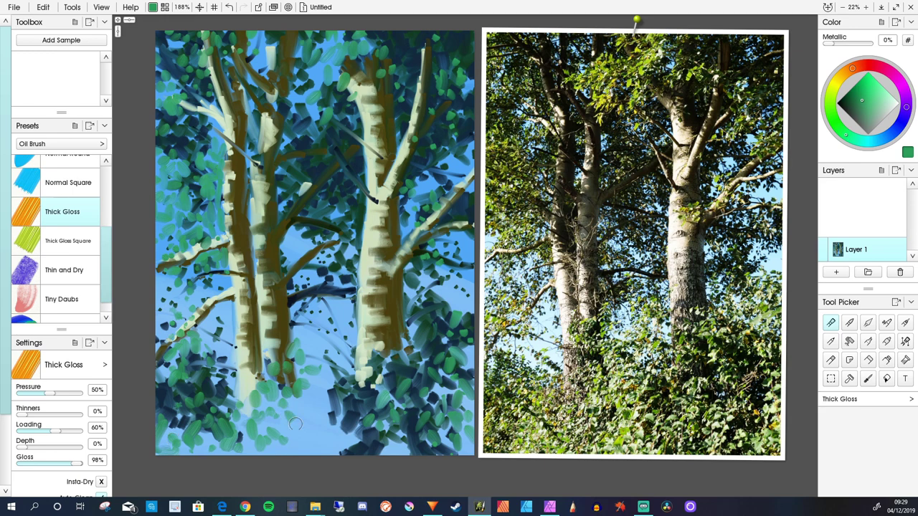
Step: Fill the lower middle of the painting with green undergrowth leaves and extend them into the lower-right corner
left_click(300, 408)
left_click(300, 438)
mouse_move(312, 426)
left_mouse_down()
mouse_move(310, 435)
mouse_move(344, 444)
left_mouse_up()
left_click_drag(323, 409, 322, 418)
left_click_drag(340, 418, 350, 449)
left_click_drag(291, 440, 278, 451)
mouse_move(307, 384)
left_mouse_down()
mouse_move(306, 396)
mouse_move(320, 378)
mouse_move(332, 381)
mouse_move(332, 405)
mouse_move(313, 388)
left_mouse_up()
right_click(322, 373)
left_click_drag(310, 405, 330, 422)
left_click_drag(332, 440, 338, 450)
left_click_drag(304, 402, 301, 421)
mouse_move(318, 417)
left_mouse_down()
mouse_move(317, 425)
mouse_move(354, 420)
left_mouse_up()
left_click_drag(369, 412, 367, 419)
left_click(399, 446)
left_click(384, 457)
left_click(457, 451)
left_click(469, 444)
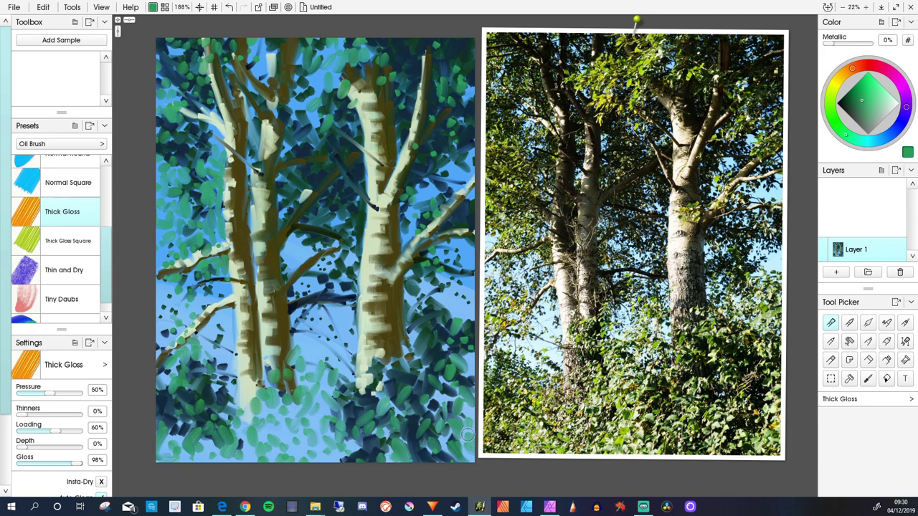
left_click(466, 407)
left_click_drag(438, 422, 434, 426)
Step: Dab green leaves up the gap between the middle and right-hand trunks, from the undergrowth to the upper branches
left_click_drag(347, 333, 352, 355)
left_click_drag(339, 344, 327, 338)
mouse_move(323, 305)
left_mouse_down()
mouse_move(324, 368)
mouse_move(304, 333)
mouse_move(297, 350)
mouse_move(292, 332)
mouse_move(280, 348)
mouse_move(290, 364)
mouse_move(312, 349)
left_mouse_up()
left_click_drag(315, 327, 313, 332)
left_click_drag(314, 365, 312, 371)
left_click_drag(308, 382, 290, 400)
mouse_move(288, 410)
left_mouse_down()
mouse_move(295, 422)
mouse_move(320, 404)
left_mouse_up()
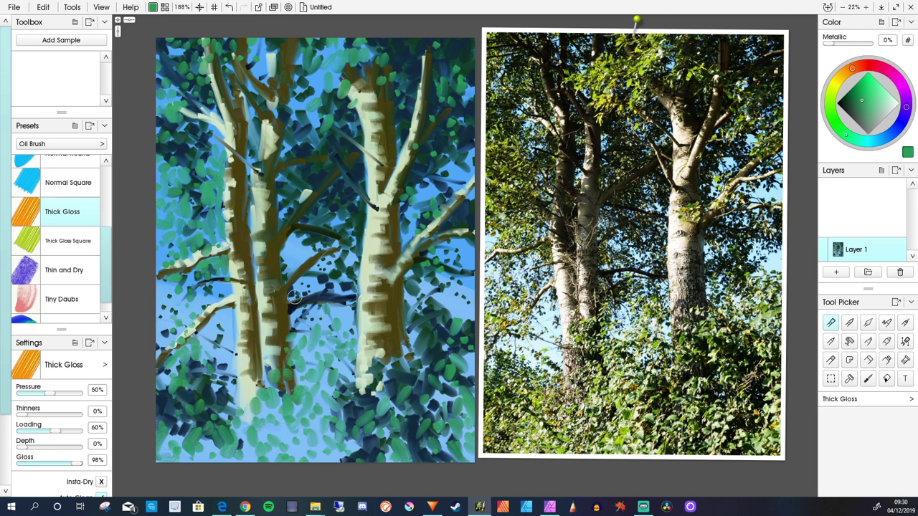
left_click_drag(310, 207, 314, 215)
mouse_move(325, 218)
left_mouse_down()
mouse_move(333, 207)
mouse_move(342, 213)
left_mouse_up()
left_click(291, 175)
Step: Sample the dark blue-green foliage colour, darken it, and dab shadow leaves throughout the undergrowth along the base of the painting
left_click(449, 48, "alt")
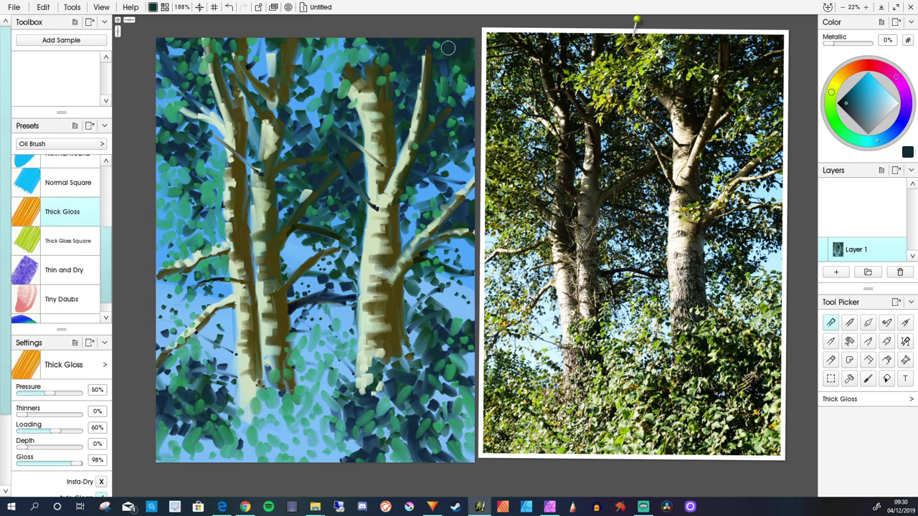
mouse_move(321, 403)
left_mouse_down()
mouse_move(306, 426)
mouse_move(331, 412)
mouse_move(319, 440)
mouse_move(348, 441)
mouse_move(329, 466)
mouse_move(315, 443)
mouse_move(301, 449)
mouse_move(334, 450)
mouse_move(289, 460)
mouse_move(283, 432)
mouse_move(311, 431)
mouse_move(285, 415)
mouse_move(315, 410)
left_mouse_up()
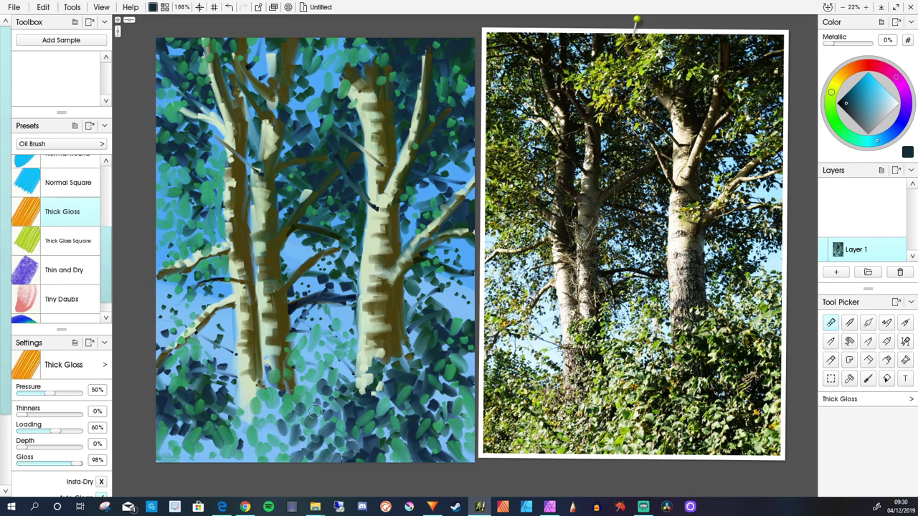
mouse_move(251, 416)
left_mouse_down()
mouse_move(284, 441)
mouse_move(265, 463)
mouse_move(242, 450)
mouse_move(273, 448)
mouse_move(268, 459)
mouse_move(246, 450)
mouse_move(251, 465)
left_mouse_up()
left_click(843, 102)
mouse_move(214, 443)
left_mouse_down()
mouse_move(205, 453)
mouse_move(224, 461)
left_mouse_up()
left_click_drag(201, 455, 199, 459)
mouse_move(435, 390)
left_mouse_down()
mouse_move(458, 398)
mouse_move(423, 408)
mouse_move(458, 421)
mouse_move(428, 416)
mouse_move(442, 450)
mouse_move(470, 443)
mouse_move(468, 458)
left_mouse_up()
mouse_move(468, 356)
left_mouse_down()
mouse_move(470, 348)
mouse_move(470, 376)
mouse_move(473, 366)
left_mouse_up()
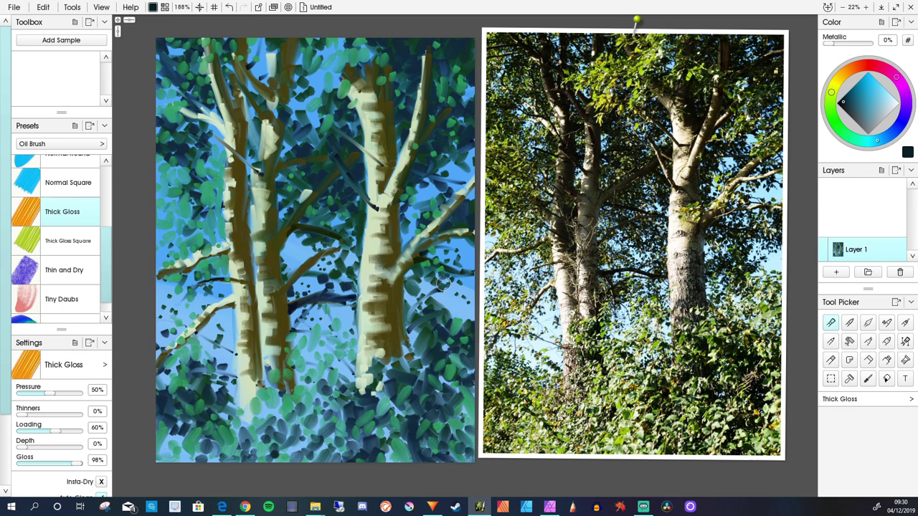
Step: Dab dark blue-green leaves right of the right-hand trunk, around its side branches, left of the leftmost trunk, and beside the middle trunk
mouse_move(417, 267)
left_mouse_down()
mouse_move(443, 298)
mouse_move(415, 309)
mouse_move(409, 296)
mouse_move(407, 327)
left_mouse_up()
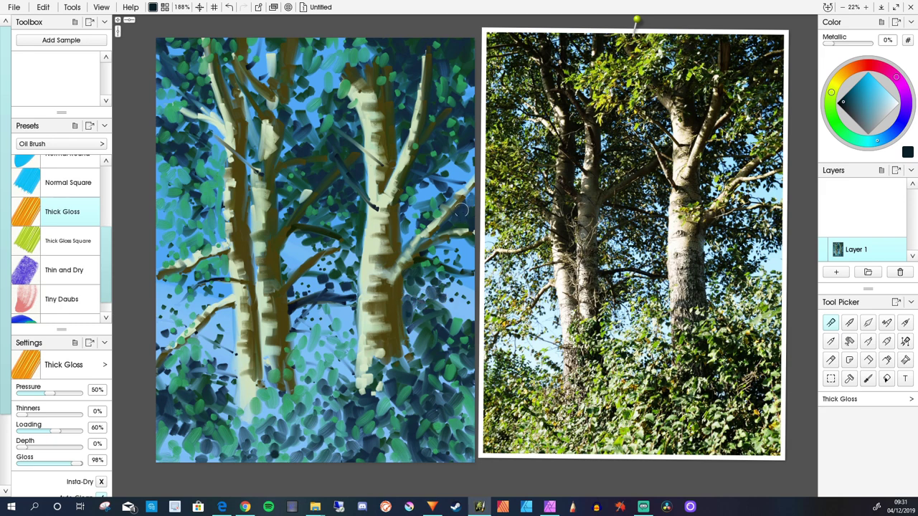
mouse_move(471, 193)
left_mouse_down()
mouse_move(454, 220)
mouse_move(467, 247)
left_mouse_up()
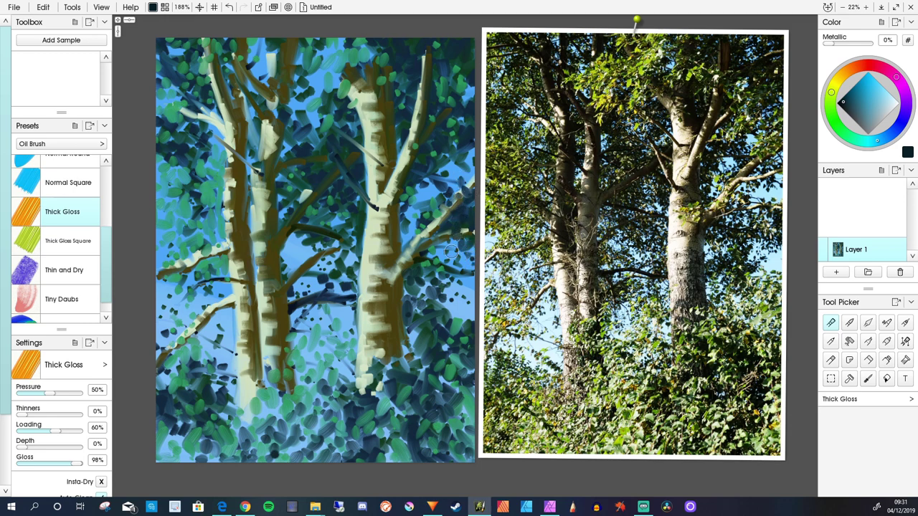
left_click_drag(420, 186, 422, 182)
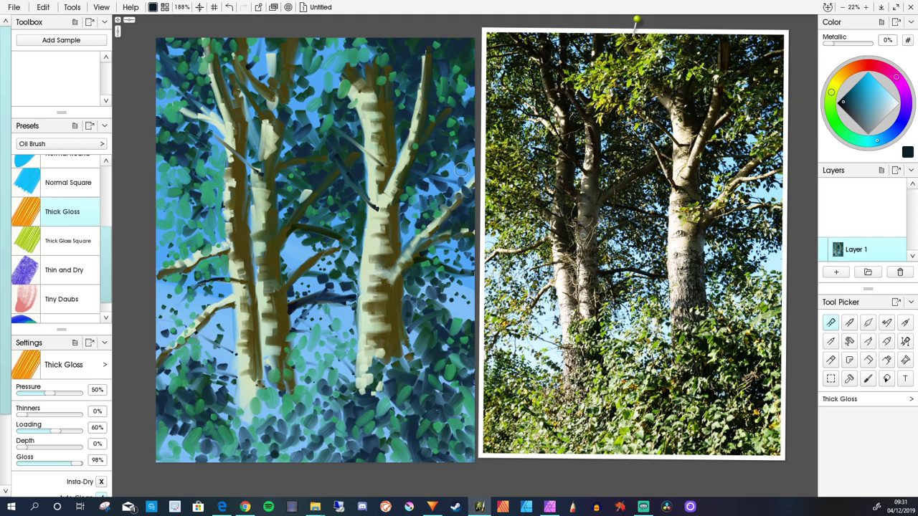
mouse_move(456, 168)
left_mouse_down()
mouse_move(463, 154)
mouse_move(469, 166)
left_mouse_up()
mouse_move(203, 177)
left_mouse_down()
mouse_move(201, 205)
mouse_move(209, 215)
mouse_move(217, 206)
mouse_move(224, 234)
mouse_move(207, 226)
mouse_move(221, 231)
left_mouse_up()
mouse_move(290, 244)
left_mouse_down()
mouse_move(310, 259)
mouse_move(290, 234)
mouse_move(294, 247)
left_mouse_up()
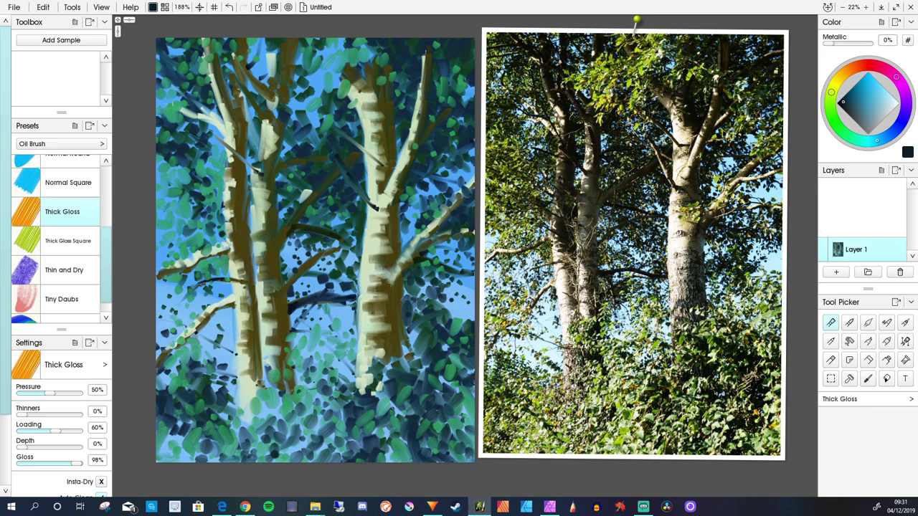
Step: Choose a bright yellow-green and dab highlight leaves around the top of the right-hand trunk
left_click(833, 88)
left_click_drag(870, 93, 874, 93)
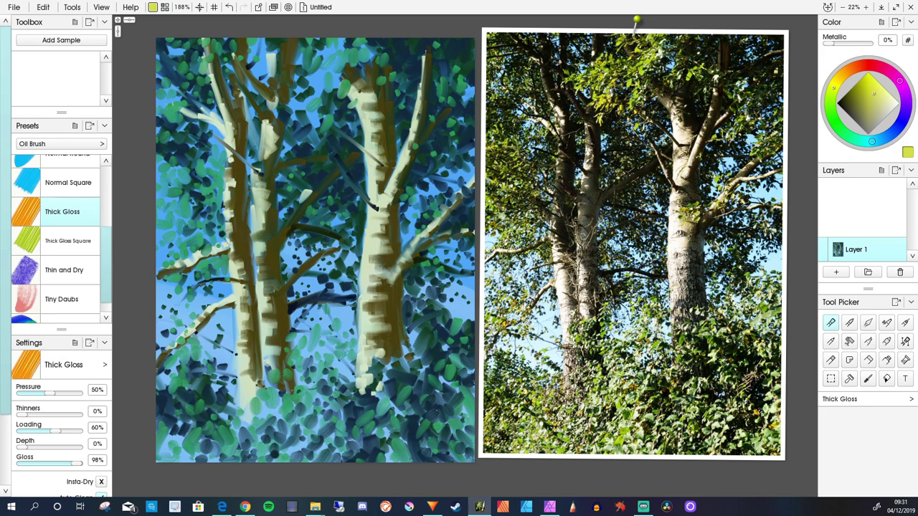
left_click(830, 93)
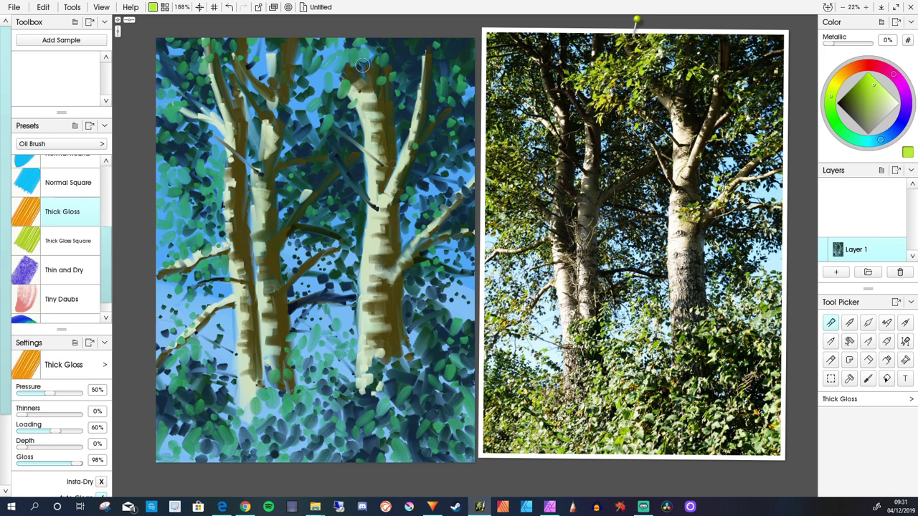
left_click_drag(364, 58, 351, 86)
mouse_move(362, 69)
left_mouse_down()
mouse_move(344, 73)
mouse_move(348, 104)
left_mouse_up()
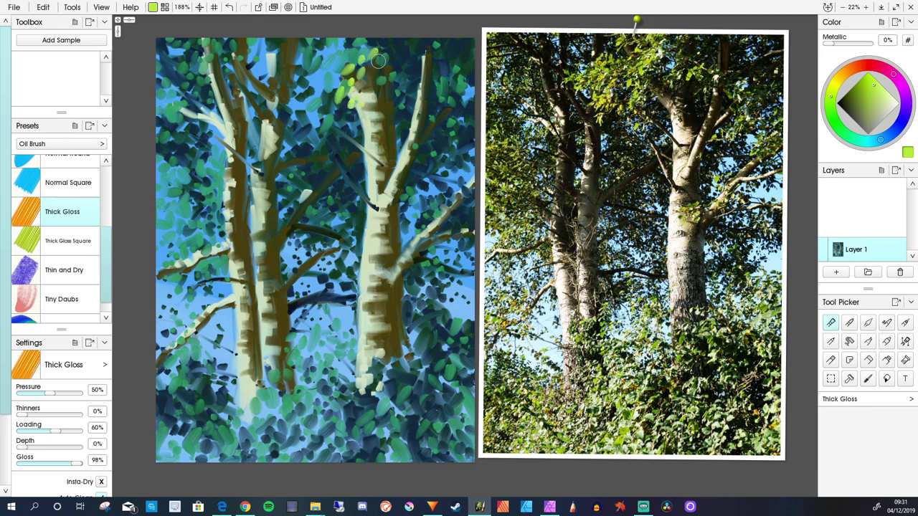
Step: Dab yellow-green leaves across the upper canopy, between the middle and right-hand trunks and around the right-hand trunk's upper branch
mouse_move(378, 61)
left_mouse_down()
mouse_move(384, 34)
mouse_move(347, 65)
mouse_move(332, 48)
mouse_move(356, 46)
mouse_move(329, 49)
mouse_move(344, 70)
mouse_move(318, 111)
mouse_move(338, 124)
mouse_move(404, 80)
mouse_move(409, 100)
mouse_move(398, 96)
mouse_move(407, 72)
mouse_move(416, 99)
left_mouse_up()
mouse_move(273, 50)
left_mouse_down()
mouse_move(309, 57)
mouse_move(329, 81)
mouse_move(315, 45)
mouse_move(326, 35)
mouse_move(332, 67)
mouse_move(309, 102)
mouse_move(296, 98)
mouse_move(302, 84)
mouse_move(301, 103)
mouse_move(312, 111)
mouse_move(279, 101)
left_mouse_up()
mouse_move(276, 89)
left_mouse_down()
mouse_move(243, 86)
mouse_move(286, 131)
mouse_move(298, 117)
mouse_move(276, 152)
mouse_move(276, 129)
mouse_move(280, 155)
mouse_move(313, 125)
mouse_move(317, 140)
mouse_move(326, 128)
mouse_move(331, 159)
left_mouse_up()
left_click(243, 86)
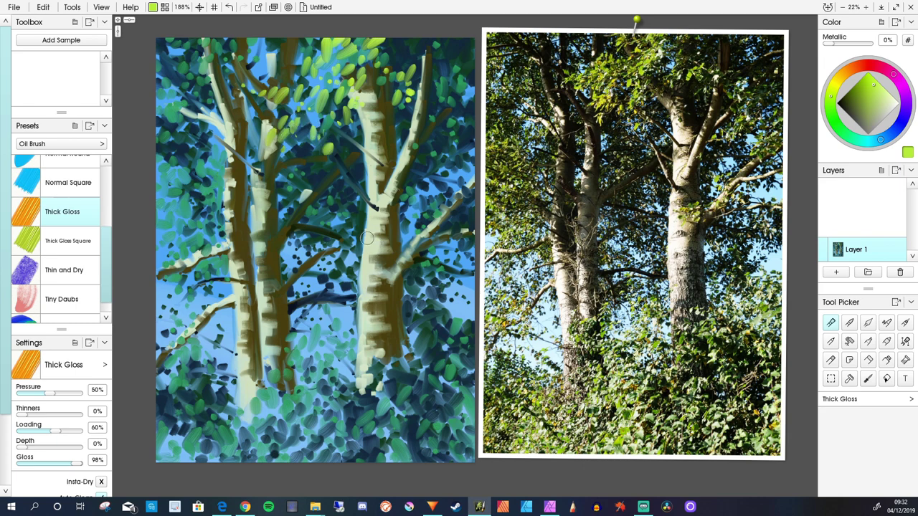
left_click_drag(293, 64, 267, 81)
mouse_move(435, 134)
left_mouse_down()
mouse_move(445, 118)
mouse_move(453, 136)
mouse_move(441, 154)
mouse_move(429, 135)
mouse_move(410, 143)
mouse_move(427, 131)
mouse_move(434, 94)
mouse_move(456, 79)
left_mouse_up()
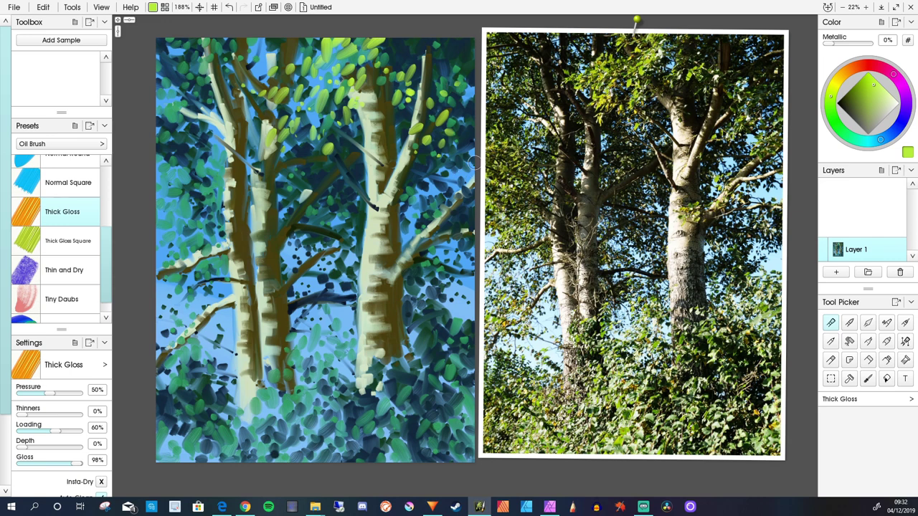
Step: Dab yellow-green leaves along the right-hand trunk's side branch, over its fork, and in the dark foliage below it
mouse_move(473, 163)
left_mouse_down()
mouse_move(472, 193)
mouse_move(469, 167)
mouse_move(445, 190)
mouse_move(459, 176)
mouse_move(463, 212)
mouse_move(454, 216)
mouse_move(451, 192)
mouse_move(446, 230)
left_mouse_up()
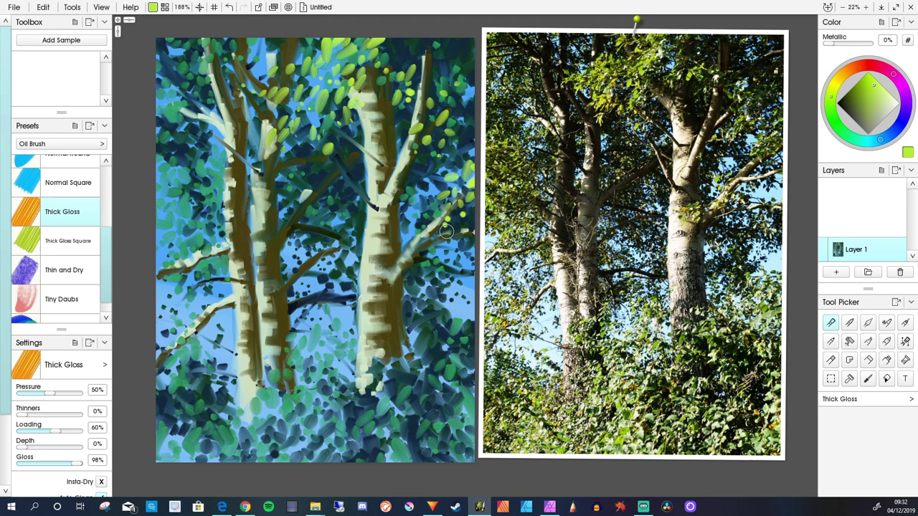
mouse_move(446, 230)
left_mouse_down()
mouse_move(395, 245)
mouse_move(405, 252)
mouse_move(382, 232)
mouse_move(387, 251)
mouse_move(375, 262)
left_mouse_up()
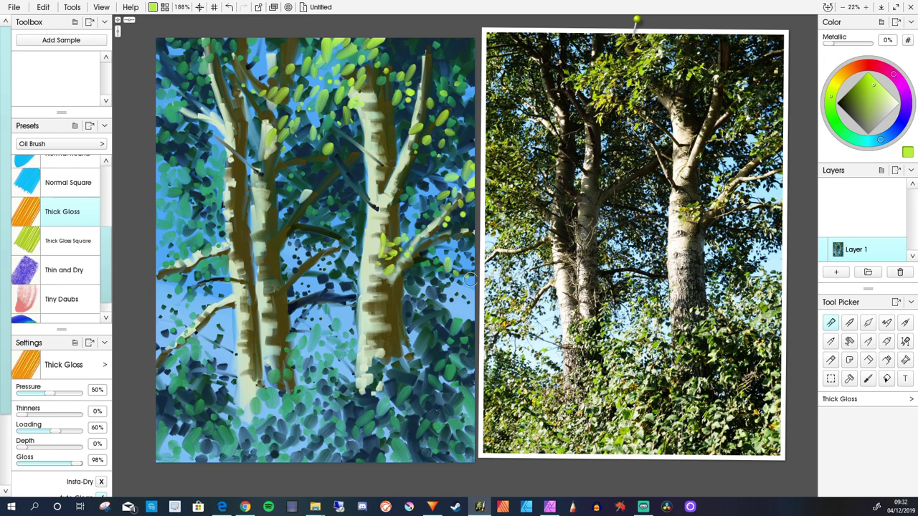
mouse_move(428, 308)
left_mouse_down()
mouse_move(425, 319)
mouse_move(453, 333)
left_mouse_up()
left_click(432, 323)
left_click(444, 327)
left_click(461, 336)
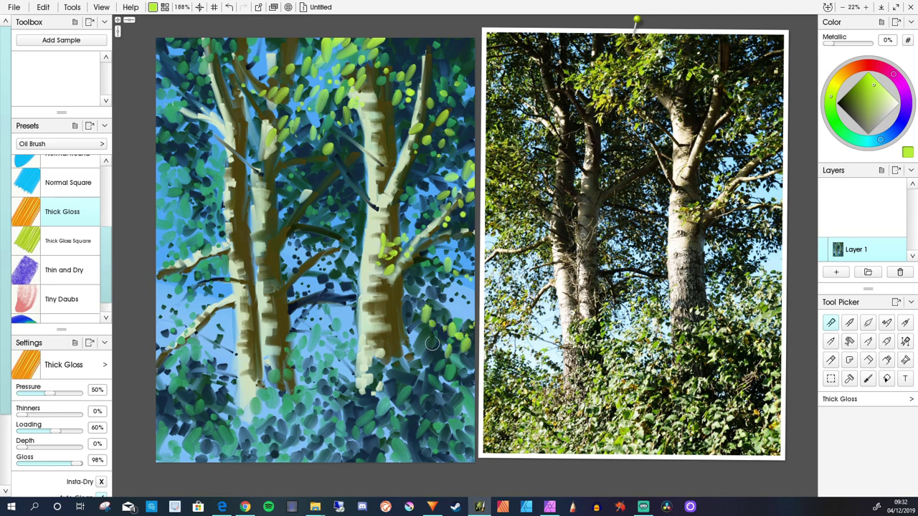
left_click(393, 334)
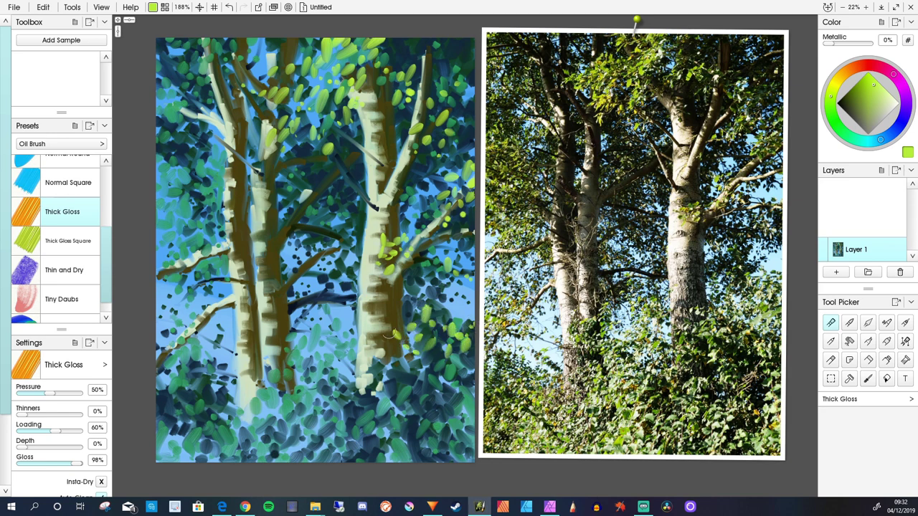
Step: Add yellow-green leaves over the base of the right-hand trunk and in the undergrowth to its right
mouse_move(378, 339)
left_mouse_down()
mouse_move(373, 347)
mouse_move(423, 363)
mouse_move(381, 379)
left_mouse_up()
left_click(386, 352)
left_click(408, 357)
left_click(436, 364)
left_click_drag(436, 389, 432, 399)
left_click(444, 400)
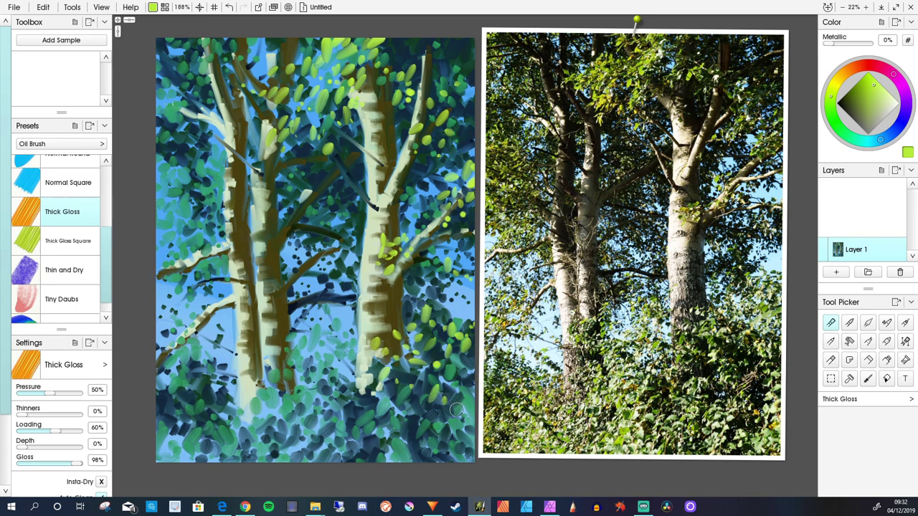
left_click(461, 407)
left_click(452, 404)
Step: Dab yellow-green leaves along the painting's upper left edge, beside the leftmost trunk's pale upper branch
left_click(200, 168)
left_click(189, 174)
left_click(174, 177)
left_click(169, 162)
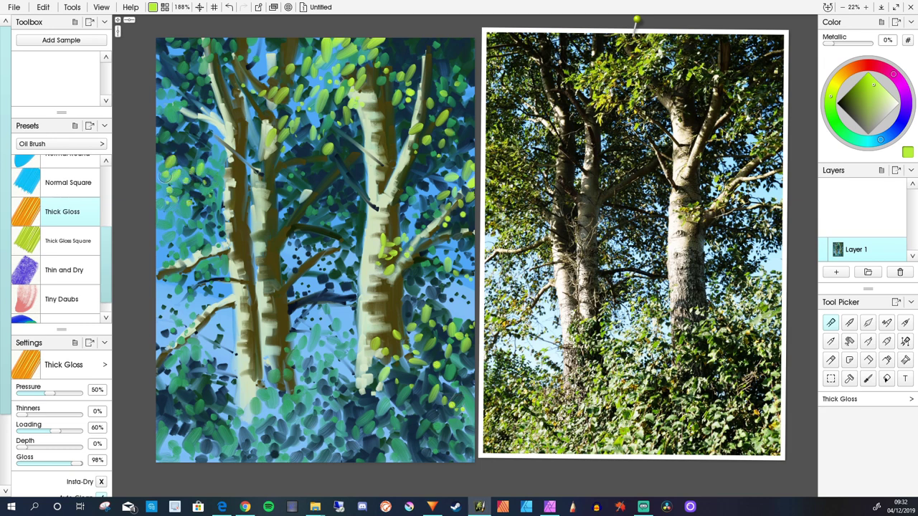
left_click(162, 165)
left_click(162, 151)
left_click(161, 143)
left_click(190, 160)
Step: Extend the yellow-green leaves down the painting's left edge to just above the leftmost trunk's lower branches
left_click(164, 205)
left_click(159, 188)
left_click(159, 173)
left_click(168, 199)
left_click(184, 209)
left_click(196, 214)
left_click(196, 223)
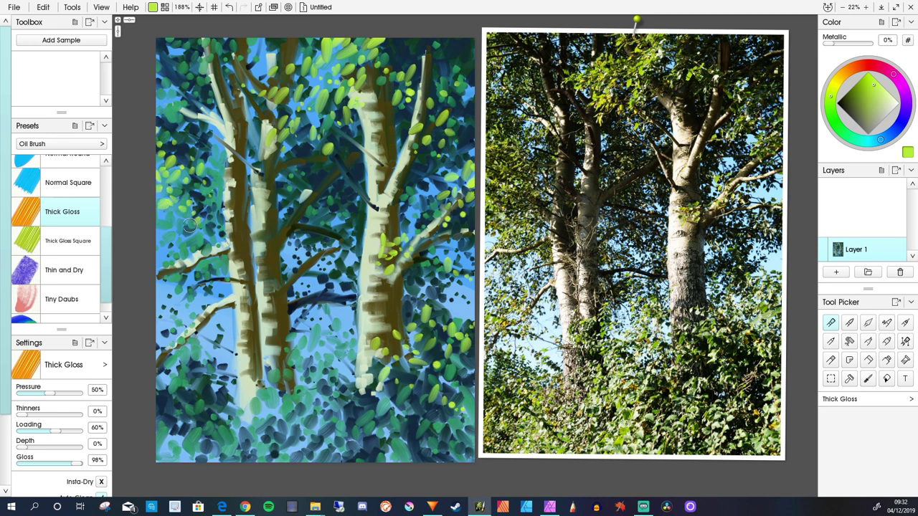
left_click(187, 228)
left_click(183, 253)
left_click(183, 237)
left_click(172, 226)
left_click(161, 217)
left_click(166, 213)
left_click(184, 217)
left_click(177, 231)
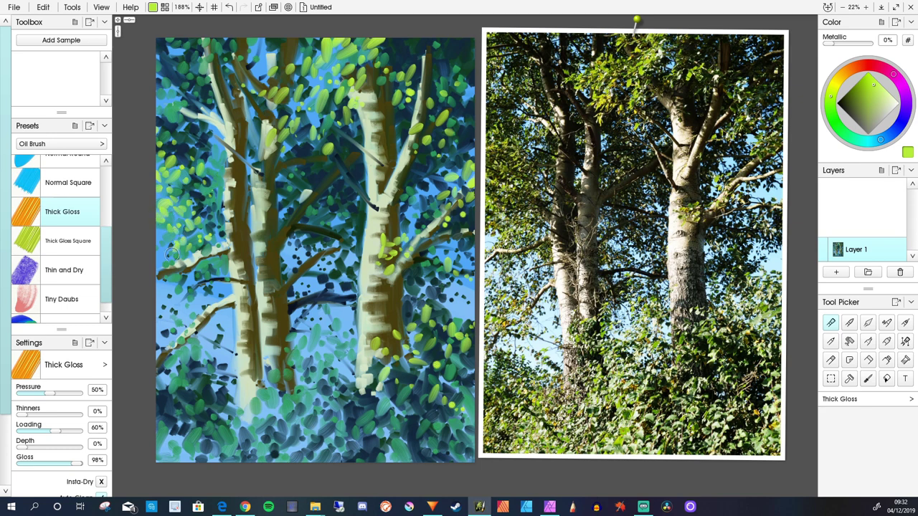
Step: Dab yellow-green leaves over and around the lower side branches left of the leftmost trunk
left_click(173, 258)
left_click(163, 260)
left_click(208, 266)
left_click(222, 258)
left_click(217, 263)
left_click(199, 265)
left_click(198, 278)
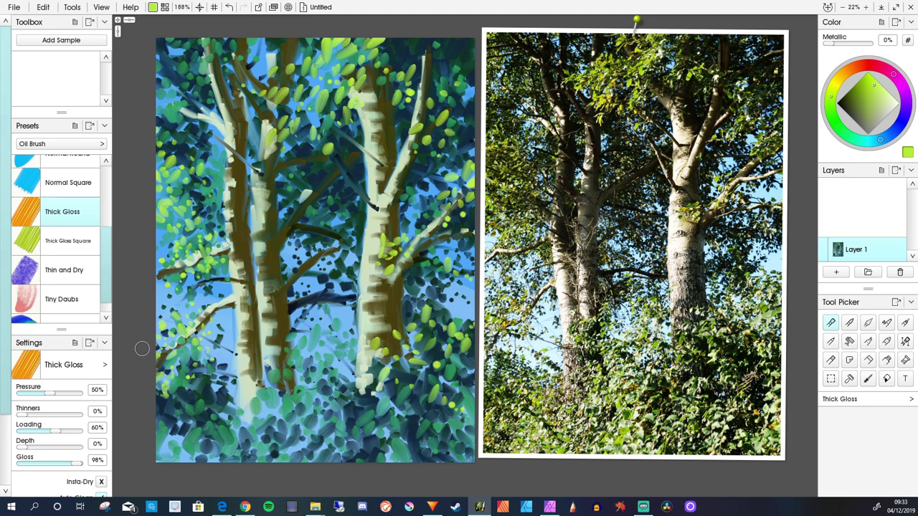
Step: Dab yellow-green leaves low in the gap between the middle and right-hand trunks and over the middle trunk's base
left_click(328, 325)
left_click(322, 341)
left_click(330, 342)
left_click(330, 353)
mouse_move(332, 364)
left_mouse_down()
mouse_move(361, 392)
mouse_move(334, 372)
mouse_move(347, 393)
mouse_move(291, 349)
mouse_move(308, 359)
mouse_move(295, 368)
mouse_move(299, 336)
mouse_move(288, 364)
left_mouse_up()
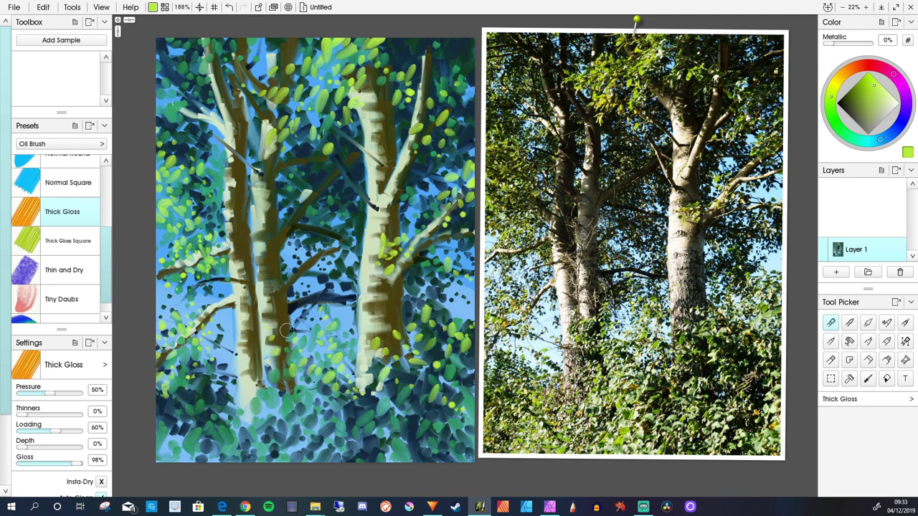
mouse_move(286, 330)
left_mouse_down()
mouse_move(268, 361)
mouse_move(279, 390)
mouse_move(283, 365)
mouse_move(290, 394)
mouse_move(266, 379)
mouse_move(263, 387)
mouse_move(251, 367)
mouse_move(259, 382)
left_mouse_up()
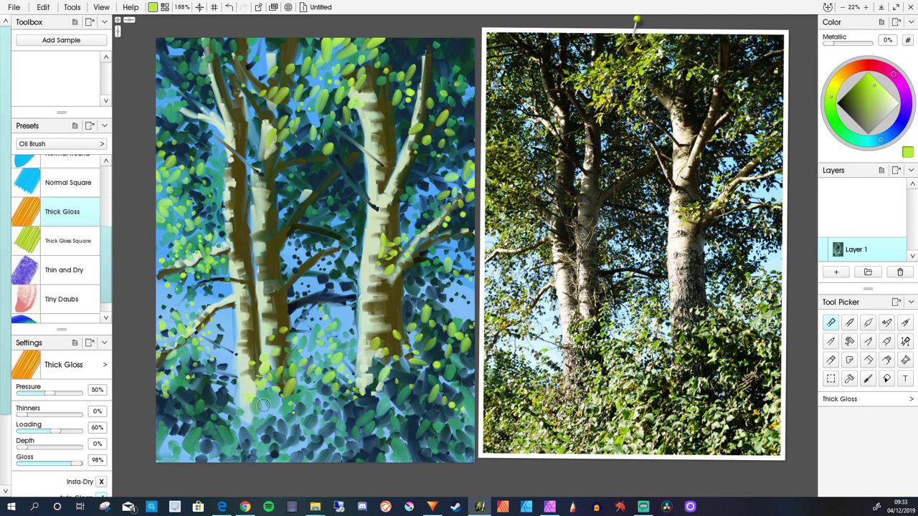
Step: Fill the undergrowth below the two left trunks with yellow-green leaves, out to the painting's lower-left corner
mouse_move(311, 408)
left_mouse_down()
mouse_move(313, 437)
mouse_move(307, 408)
mouse_move(293, 432)
mouse_move(312, 436)
mouse_move(279, 400)
mouse_move(291, 424)
mouse_move(271, 403)
mouse_move(275, 416)
mouse_move(226, 427)
mouse_move(259, 424)
mouse_move(238, 380)
mouse_move(228, 380)
mouse_move(236, 407)
mouse_move(212, 419)
mouse_move(232, 403)
mouse_move(225, 414)
mouse_move(240, 421)
mouse_move(250, 410)
mouse_move(274, 433)
mouse_move(287, 423)
mouse_move(295, 452)
left_mouse_up()
mouse_move(291, 442)
left_mouse_down()
mouse_move(314, 460)
mouse_move(266, 448)
left_mouse_up()
left_click(312, 460)
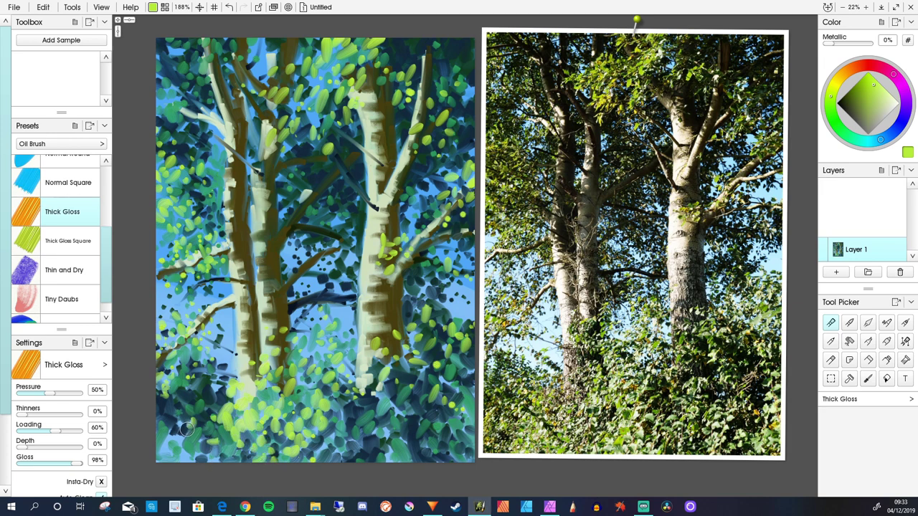
mouse_move(185, 428)
left_mouse_down()
mouse_move(166, 459)
mouse_move(188, 460)
mouse_move(166, 443)
mouse_move(160, 463)
mouse_move(197, 458)
mouse_move(202, 436)
mouse_move(202, 455)
mouse_move(215, 448)
mouse_move(221, 461)
mouse_move(198, 455)
left_mouse_up()
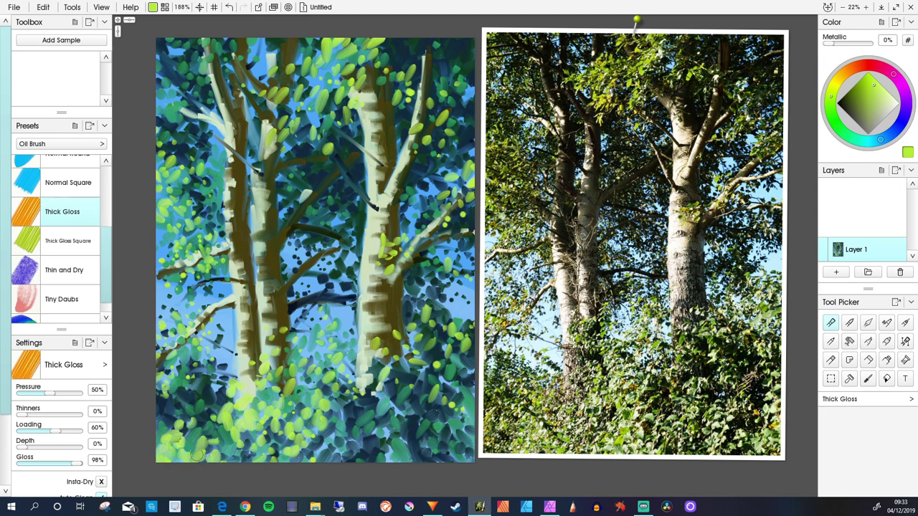
Step: Continue the yellow-green leaves through the undergrowth below the right-hand trunk to the lower-right corner
mouse_move(320, 450)
left_mouse_down()
mouse_move(344, 451)
mouse_move(303, 430)
mouse_move(338, 409)
mouse_move(347, 439)
mouse_move(353, 431)
mouse_move(356, 442)
mouse_move(368, 442)
mouse_move(377, 421)
mouse_move(387, 439)
mouse_move(387, 429)
mouse_move(390, 461)
mouse_move(388, 446)
mouse_move(390, 461)
mouse_move(328, 457)
mouse_move(348, 454)
mouse_move(399, 401)
mouse_move(389, 414)
mouse_move(403, 419)
mouse_move(376, 391)
mouse_move(382, 429)
left_mouse_up()
left_click(352, 417)
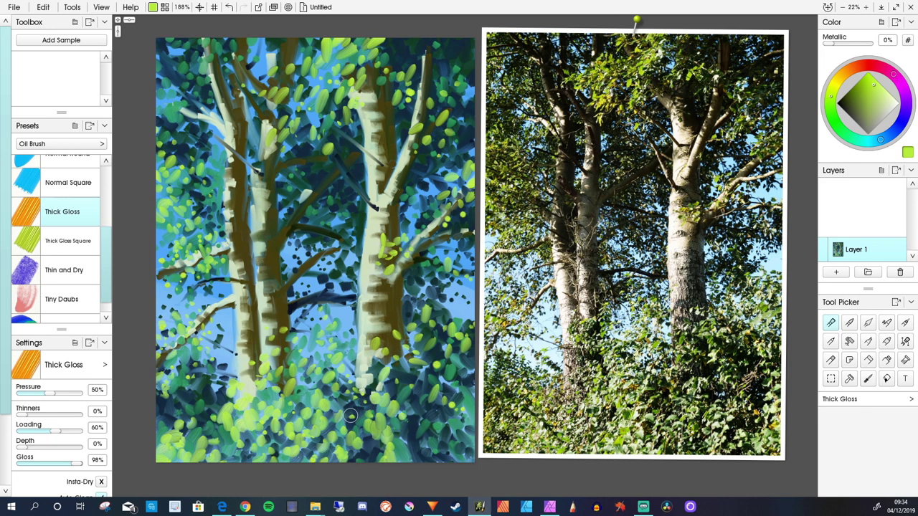
left_click(412, 411)
left_click(400, 420)
mouse_move(467, 419)
left_mouse_down()
mouse_move(470, 443)
mouse_move(451, 429)
mouse_move(451, 448)
mouse_move(467, 456)
mouse_move(438, 448)
left_mouse_up()
left_click(438, 457)
left_click(420, 456)
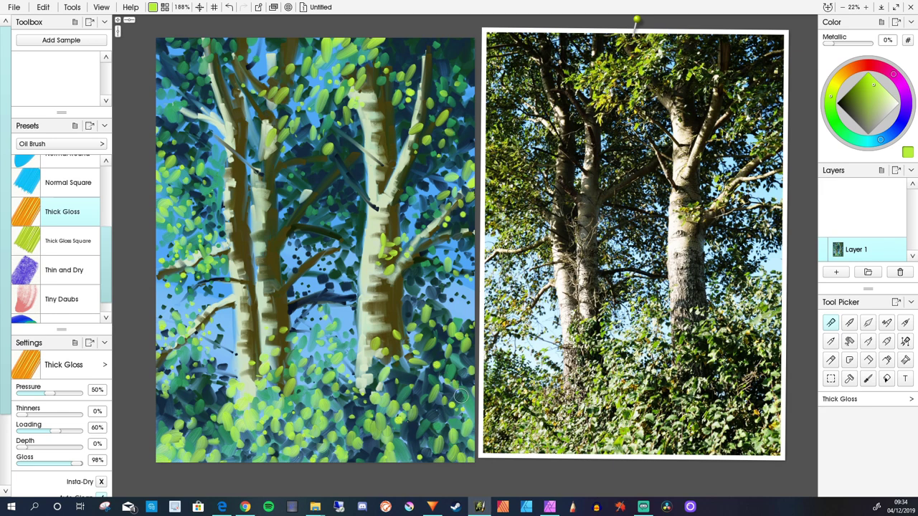
Step: Add more yellow-green leaves beside the right-hand trunk's base and left of the leftmost trunk's base
mouse_move(402, 354)
left_mouse_down()
mouse_move(423, 362)
mouse_move(416, 372)
mouse_move(402, 362)
mouse_move(418, 378)
mouse_move(389, 366)
mouse_move(409, 343)
left_mouse_up()
left_click(415, 357)
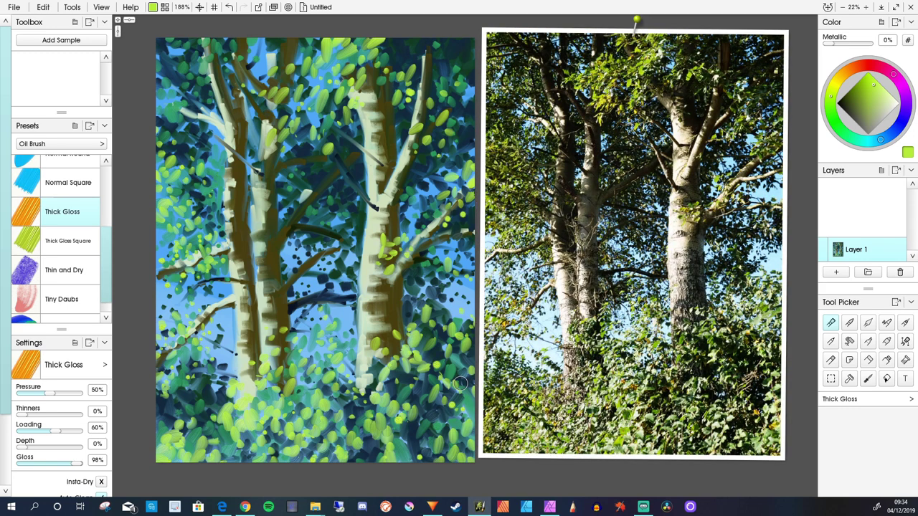
left_click_drag(218, 387, 216, 392)
Step: Choose a very dark blue and dab shadow leaves in the right-hand undergrowth and up beside the right-hand trunk
left_click(884, 138)
left_click_drag(863, 106, 844, 102)
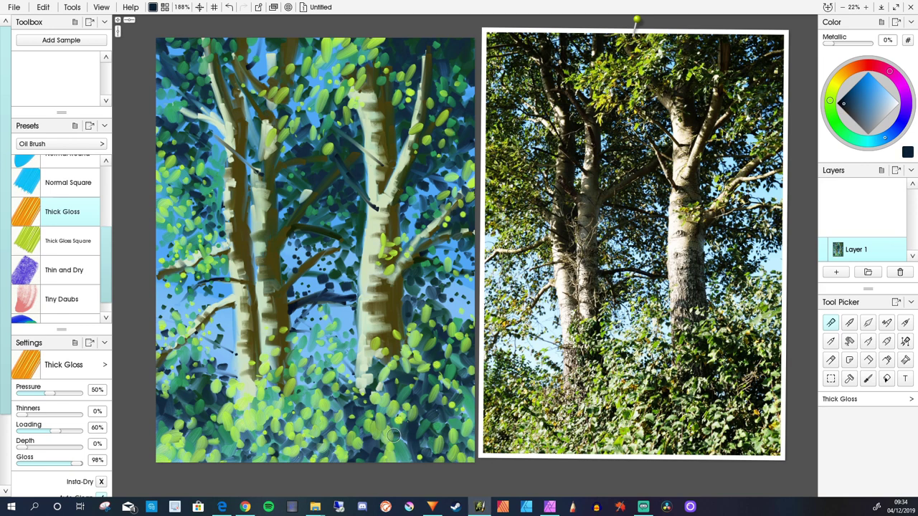
left_click_drag(394, 435, 402, 443)
left_click_drag(401, 408, 396, 415)
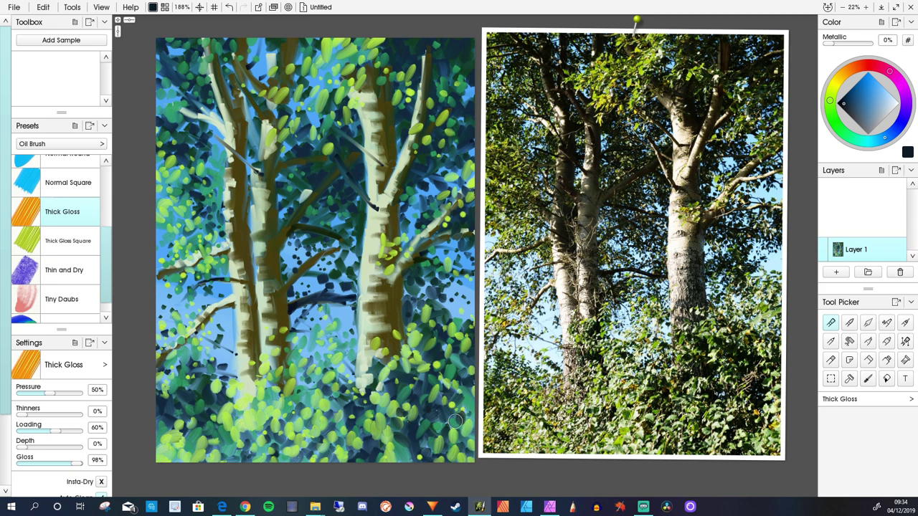
left_click_drag(450, 428, 451, 434)
left_click_drag(441, 386, 458, 408)
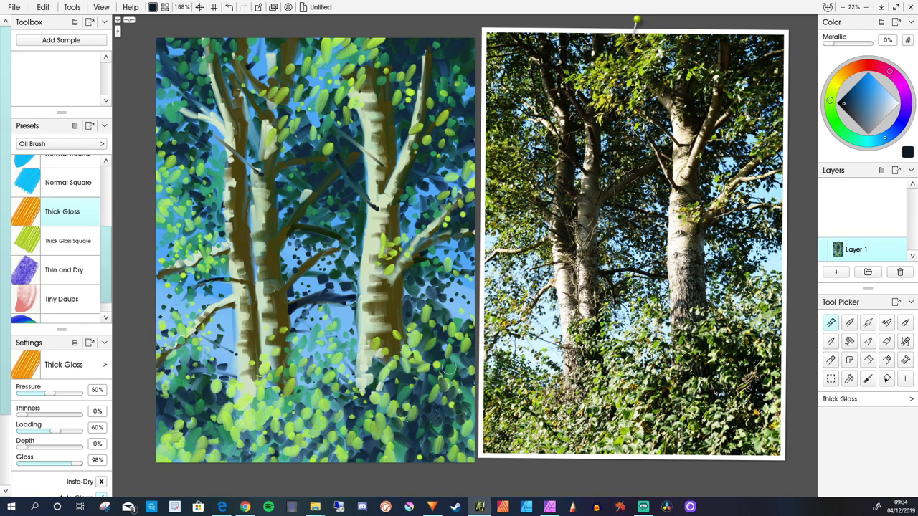
mouse_move(444, 346)
left_mouse_down()
mouse_move(437, 367)
mouse_move(409, 348)
mouse_move(457, 362)
left_mouse_up()
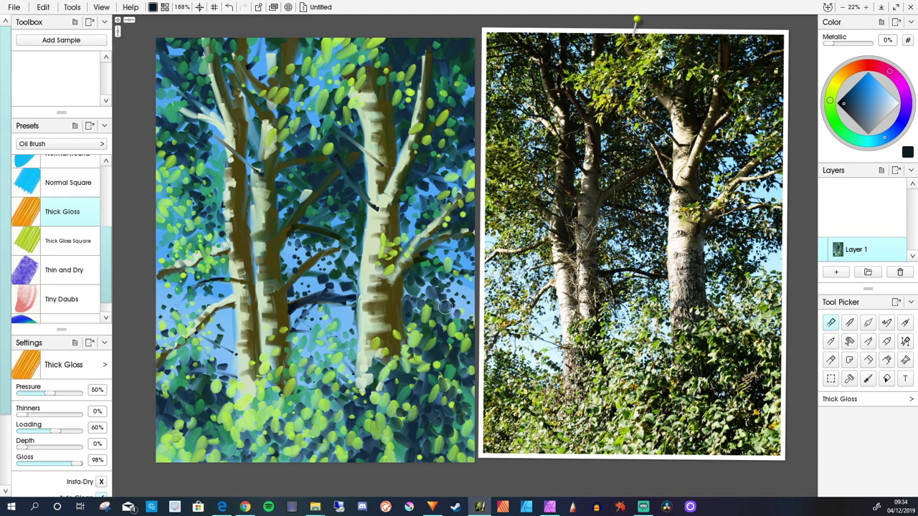
mouse_move(416, 304)
left_mouse_down()
mouse_move(418, 316)
mouse_move(425, 277)
left_mouse_up()
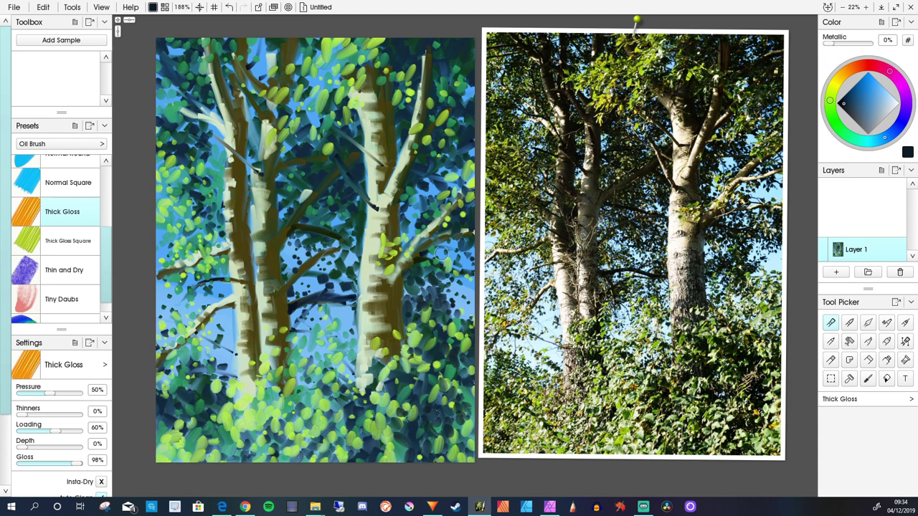
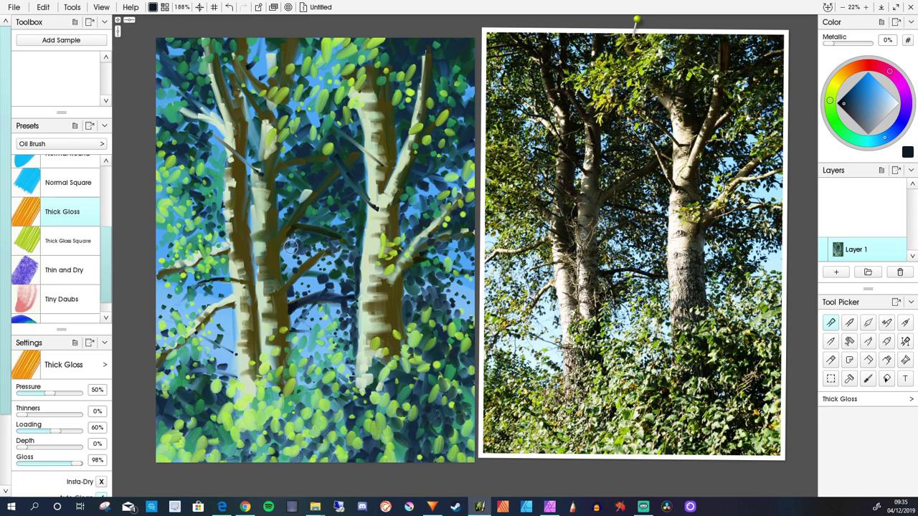
Step: Dab dark blue shadow leaves in the gap between the middle and right-hand trunks and left of the leftmost trunk's lower half
mouse_move(296, 252)
left_mouse_down()
mouse_move(318, 263)
mouse_move(302, 273)
mouse_move(293, 232)
mouse_move(288, 276)
mouse_move(284, 251)
mouse_move(286, 265)
mouse_move(282, 258)
mouse_move(286, 277)
mouse_move(300, 281)
mouse_move(310, 271)
mouse_move(305, 284)
mouse_move(316, 293)
mouse_move(298, 284)
mouse_move(293, 291)
mouse_move(316, 343)
left_mouse_up()
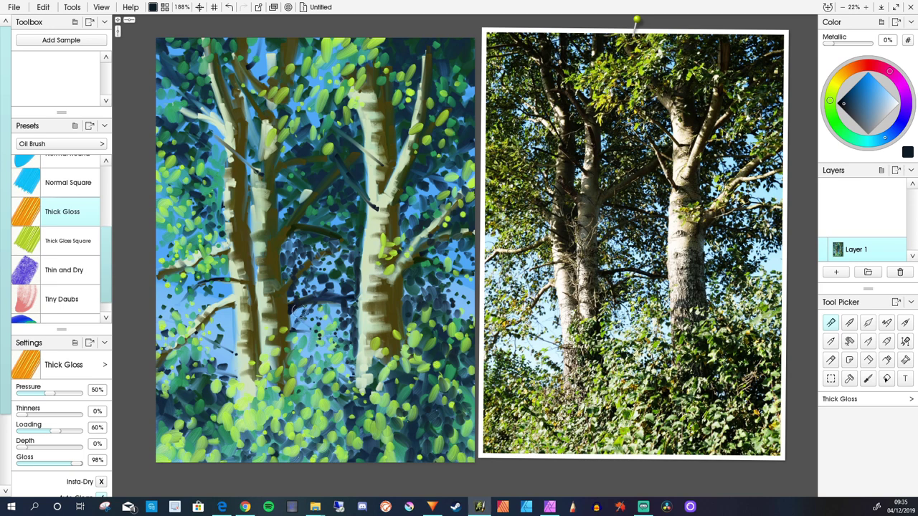
mouse_move(303, 307)
left_mouse_down()
mouse_move(319, 338)
mouse_move(289, 317)
mouse_move(297, 303)
mouse_move(317, 333)
mouse_move(293, 310)
mouse_move(303, 323)
mouse_move(299, 338)
mouse_move(290, 316)
mouse_move(295, 343)
left_mouse_up()
left_click(231, 313)
mouse_move(232, 312)
left_mouse_down()
mouse_move(233, 334)
mouse_move(222, 310)
mouse_move(220, 335)
mouse_move(222, 325)
mouse_move(235, 362)
left_mouse_up()
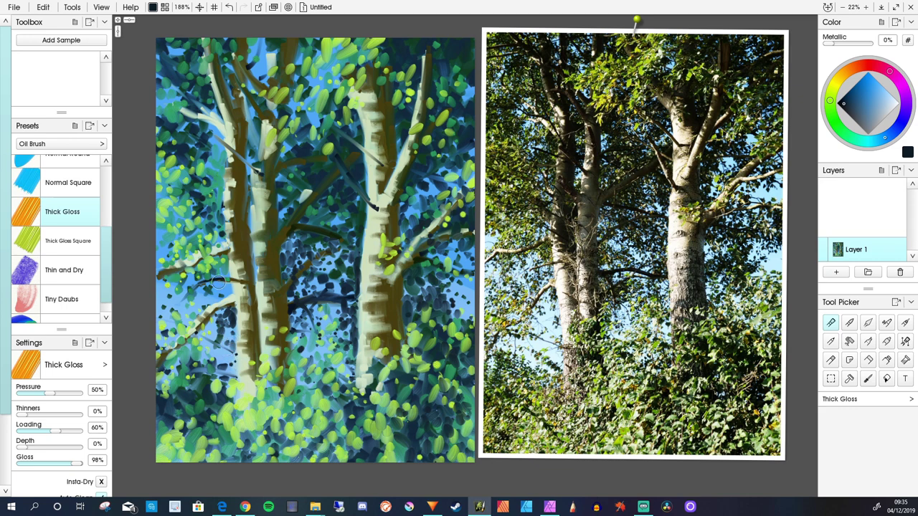
mouse_move(218, 283)
left_mouse_down()
mouse_move(230, 291)
mouse_move(217, 290)
left_mouse_up()
left_click_drag(225, 272, 206, 268)
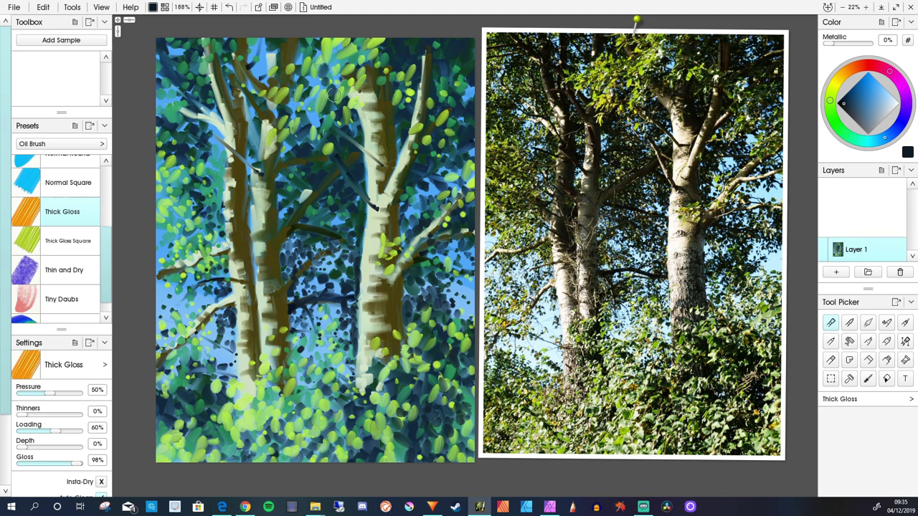
Step: Dab dark blue shadow leaves in the upper canopy, between the trunk tops and around the leftmost trunk's upper branches
mouse_move(319, 76)
left_mouse_down()
mouse_move(313, 114)
mouse_move(336, 115)
mouse_move(286, 97)
mouse_move(312, 100)
left_mouse_up()
mouse_move(332, 47)
left_mouse_down()
mouse_move(338, 74)
mouse_move(336, 55)
mouse_move(328, 64)
mouse_move(337, 75)
mouse_move(323, 69)
mouse_move(319, 49)
mouse_move(300, 58)
mouse_move(301, 76)
mouse_move(347, 54)
left_mouse_up()
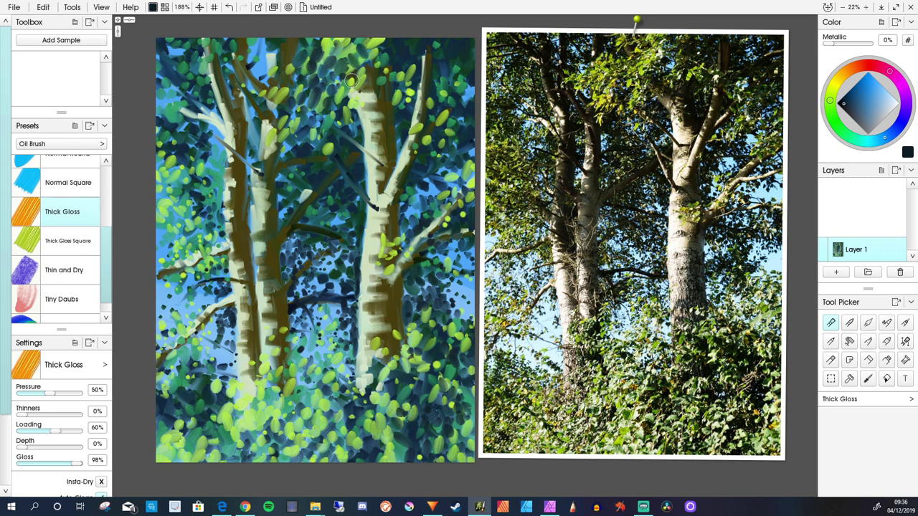
mouse_move(267, 57)
left_mouse_down()
mouse_move(282, 36)
mouse_move(286, 57)
mouse_move(273, 56)
mouse_move(266, 83)
left_mouse_up()
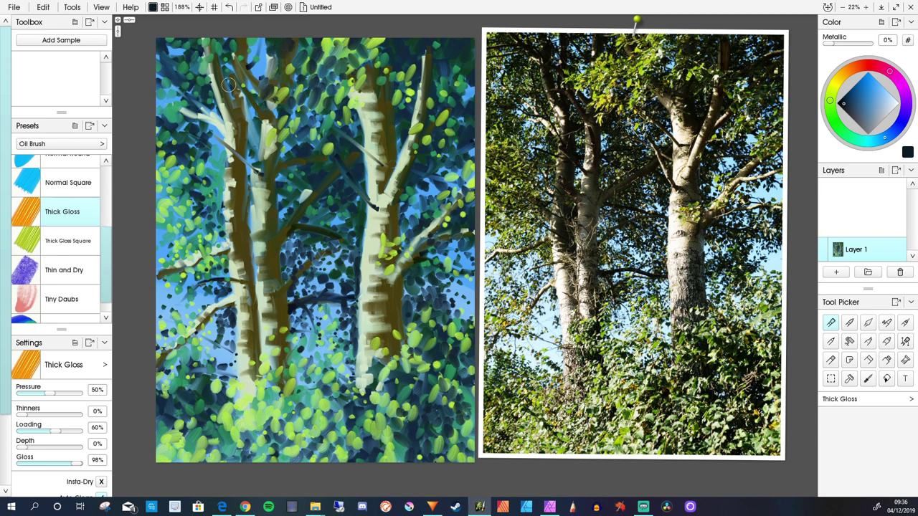
left_click_drag(236, 39, 230, 71)
left_click(219, 44)
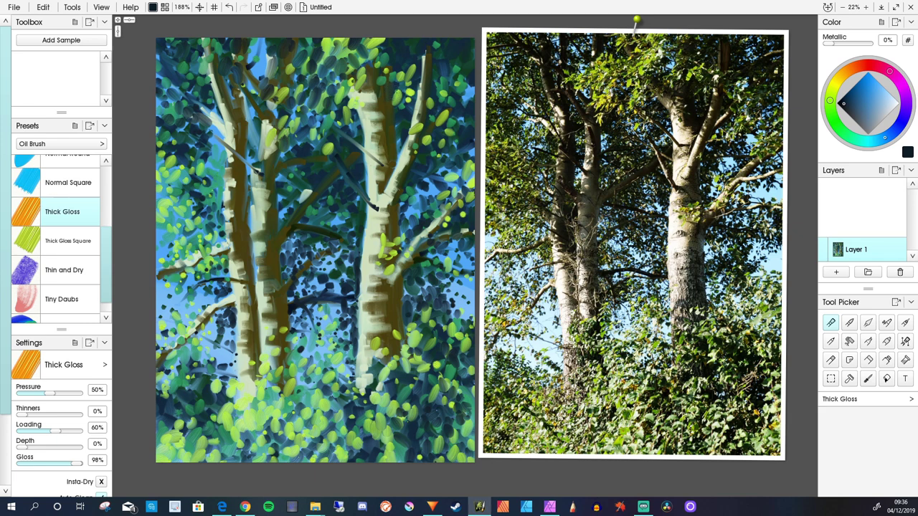
Step: Turn on Insta-Dry, mix a brighter leaf green, and dab highlight leaves in the upper canopy between the middle and right-hand trunks
left_click(410, 92, "alt")
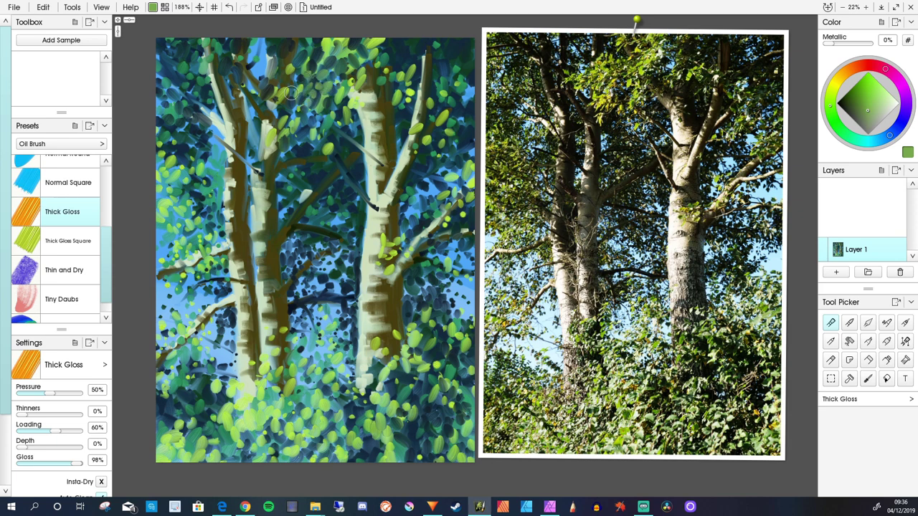
left_click(101, 482)
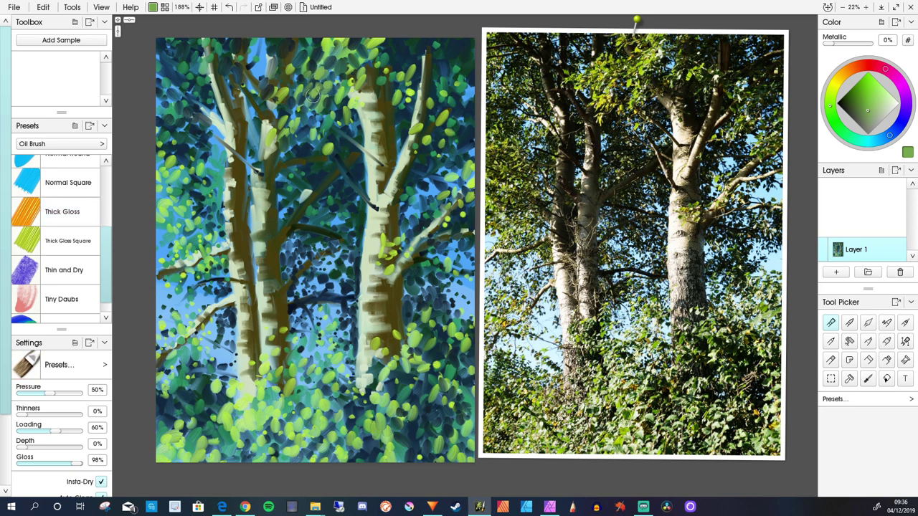
left_click_drag(869, 99, 870, 79)
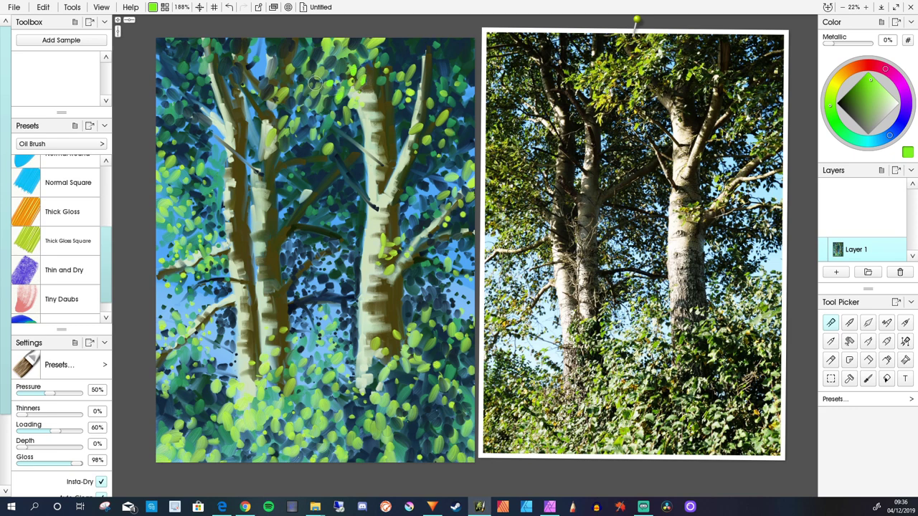
left_click_drag(314, 84, 312, 98)
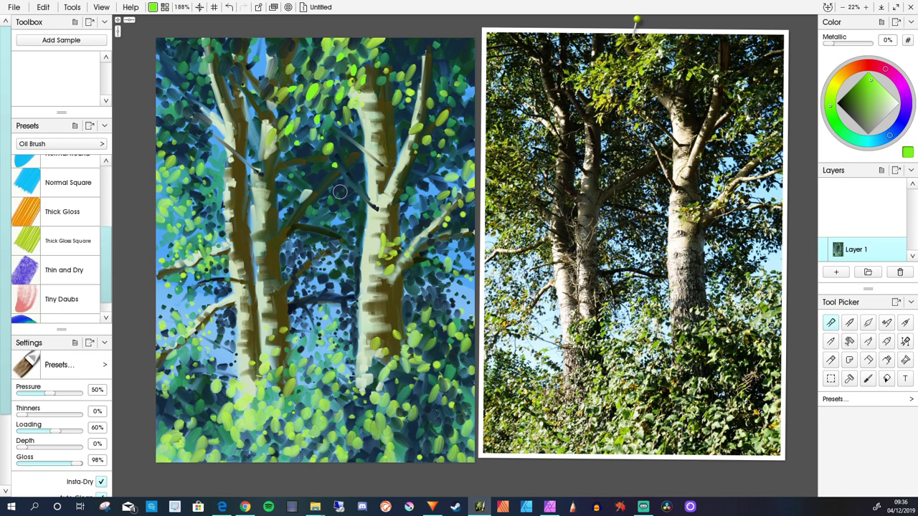
left_click_drag(410, 68, 408, 76)
Step: Sample the pale bark colour and paint cream highlights on the right-hand trunk's upper half and its right-hand branches
left_click(372, 121, "alt")
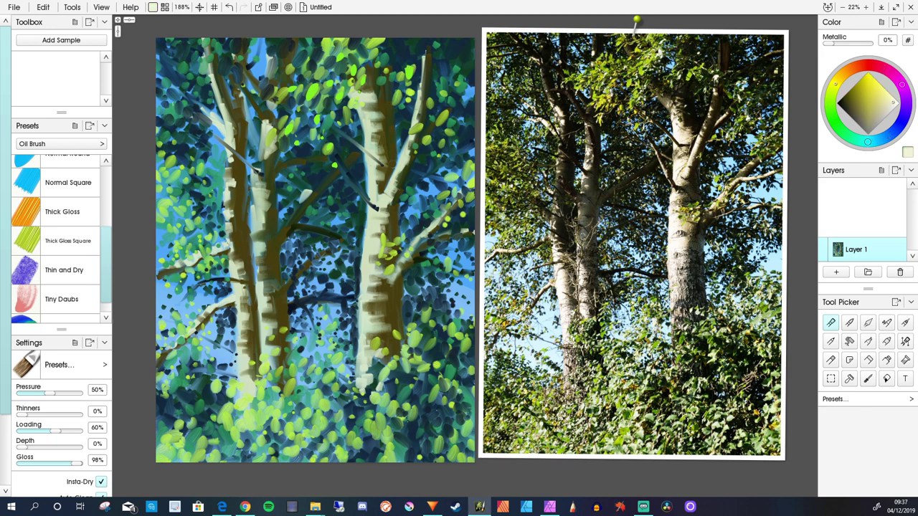
left_click(372, 129, "alt")
left_click_drag(421, 91, 411, 124)
mouse_move(360, 95)
left_mouse_down()
mouse_move(365, 129)
mouse_move(361, 109)
mouse_move(365, 129)
mouse_move(372, 123)
mouse_move(363, 129)
mouse_move(368, 179)
left_mouse_up()
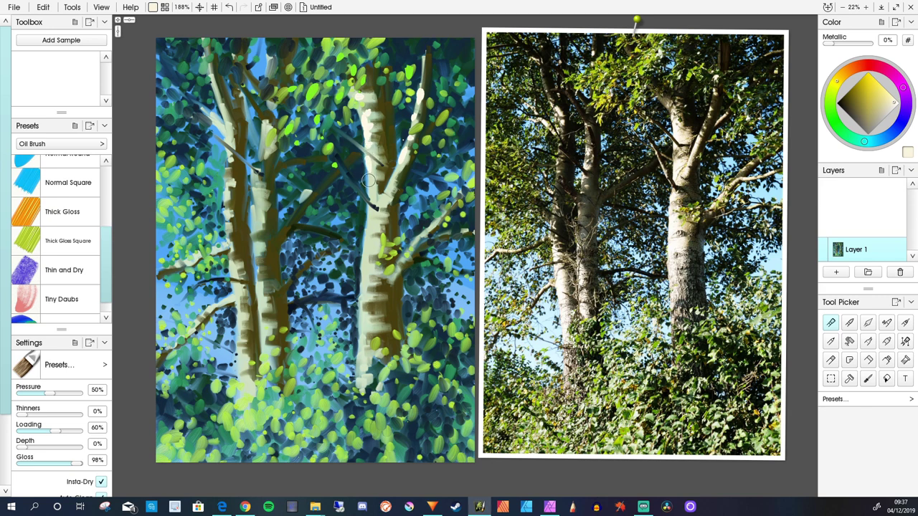
mouse_move(368, 180)
left_mouse_down()
mouse_move(398, 168)
mouse_move(387, 187)
mouse_move(399, 162)
mouse_move(384, 191)
mouse_move(400, 255)
mouse_move(415, 241)
mouse_move(396, 273)
left_mouse_up()
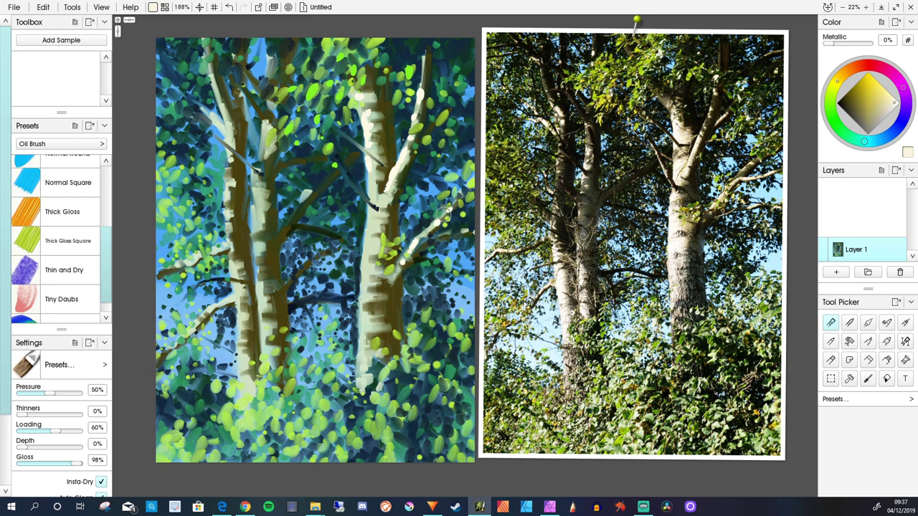
mouse_move(429, 227)
left_mouse_down()
mouse_move(422, 234)
mouse_move(440, 238)
left_mouse_up()
Step: Add cream bark highlights to the middle trunk's lower half and along the right-hand trunk's lower left edge
mouse_move(258, 271)
left_mouse_down()
mouse_move(261, 315)
mouse_move(273, 309)
mouse_move(262, 301)
mouse_move(263, 327)
left_mouse_up()
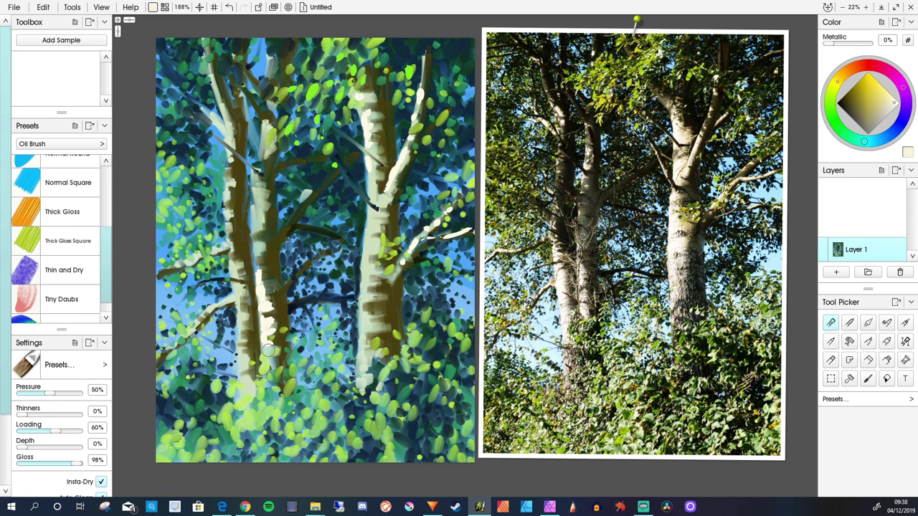
mouse_move(363, 296)
left_mouse_down()
mouse_move(371, 323)
mouse_move(363, 320)
left_mouse_up()
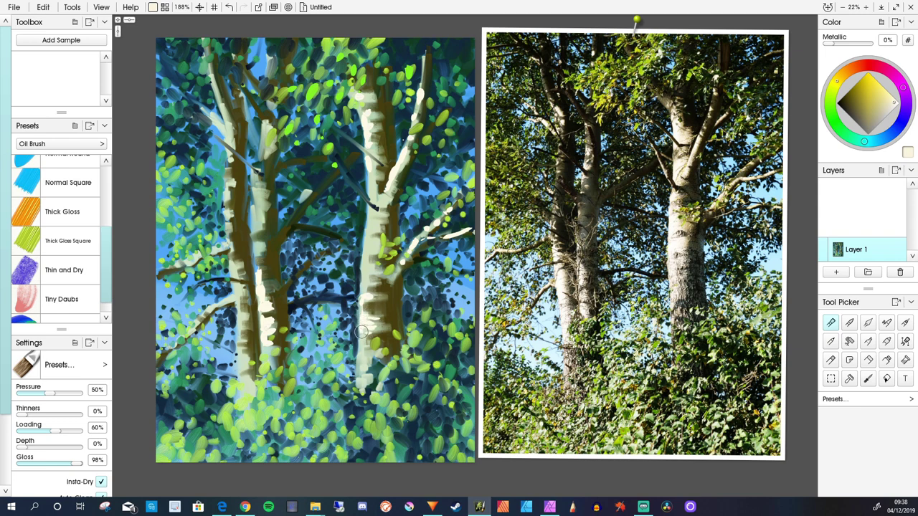
right_click(361, 358)
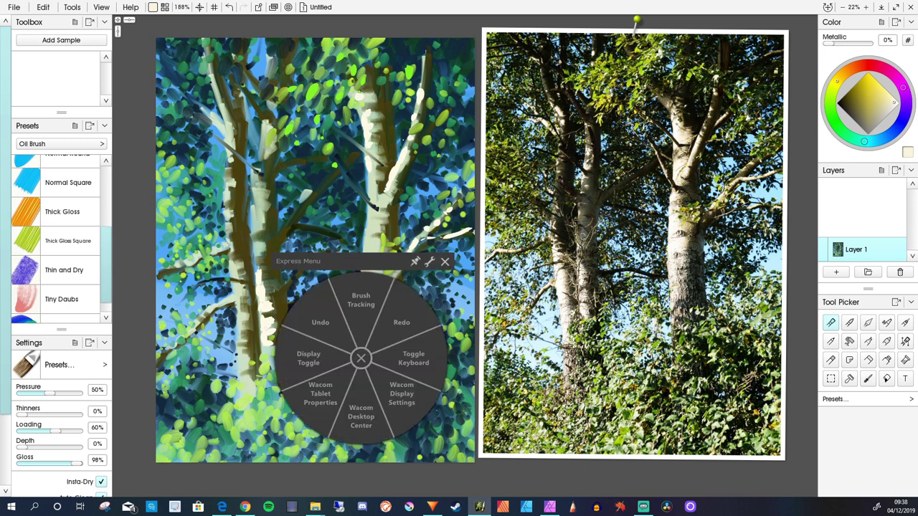
left_click(444, 262)
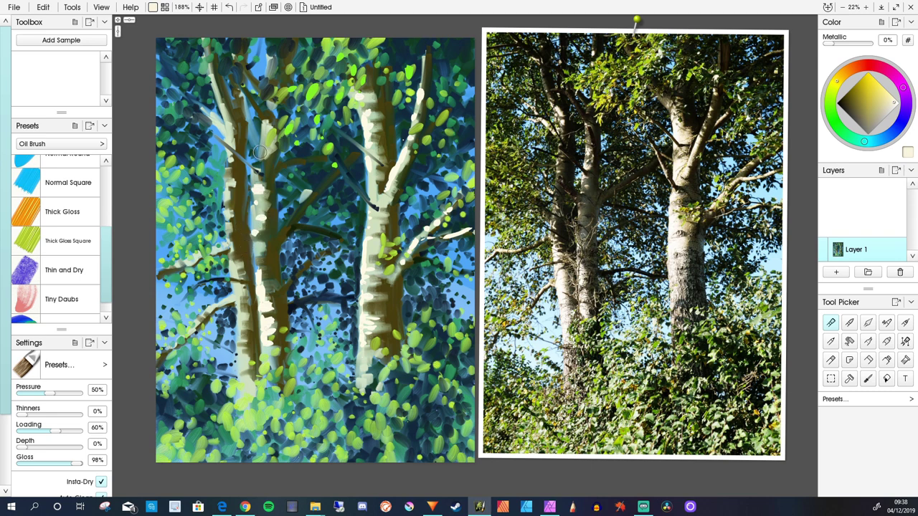
Step: Highlight the middle trunk's upper part and the leftmost trunk with its branches in cream, adding a few flecks in the upper-right canopy
left_click_drag(260, 146, 260, 164)
mouse_move(223, 107)
left_mouse_down()
mouse_move(228, 142)
mouse_move(230, 125)
mouse_move(227, 140)
mouse_move(201, 125)
mouse_move(223, 130)
mouse_move(201, 112)
left_mouse_up()
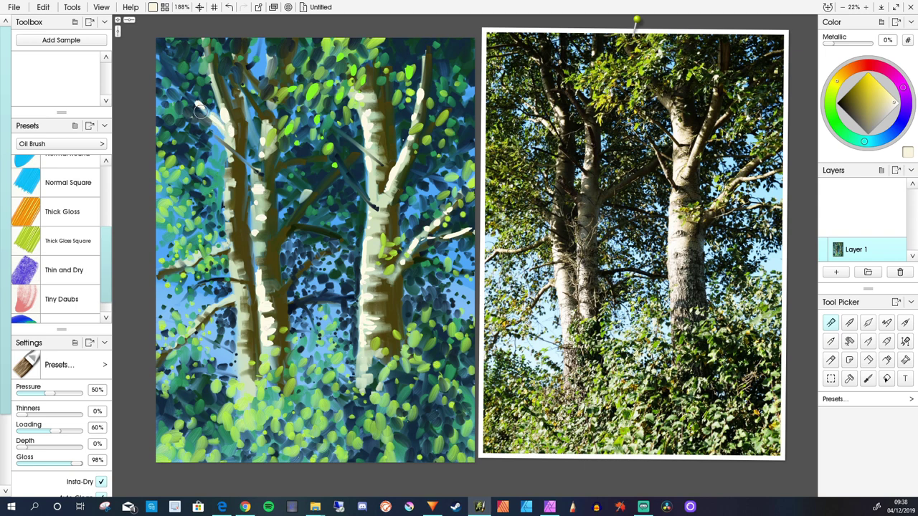
left_click_drag(231, 264, 233, 275)
mouse_move(213, 307)
left_mouse_down()
mouse_move(238, 298)
mouse_move(248, 314)
mouse_move(239, 307)
mouse_move(243, 387)
mouse_move(243, 362)
mouse_move(242, 396)
left_mouse_up()
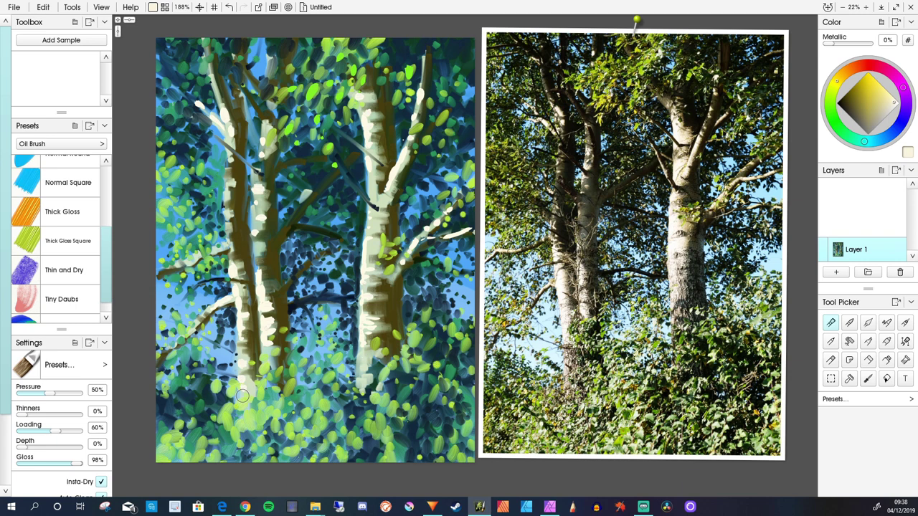
left_click_drag(435, 126, 432, 129)
mouse_move(452, 73)
left_mouse_down()
mouse_move(457, 59)
mouse_move(421, 57)
left_mouse_up()
Step: Sample a dark blue from the undergrowth, reduce the brush size to 61%, and sign the painting in its lower-left corner
left_click(164, 408, "alt")
mouse_move(172, 445)
left_mouse_down()
mouse_move(165, 454)
mouse_move(196, 446)
mouse_move(205, 455)
mouse_move(222, 440)
mouse_move(224, 455)
mouse_move(252, 453)
left_mouse_up()
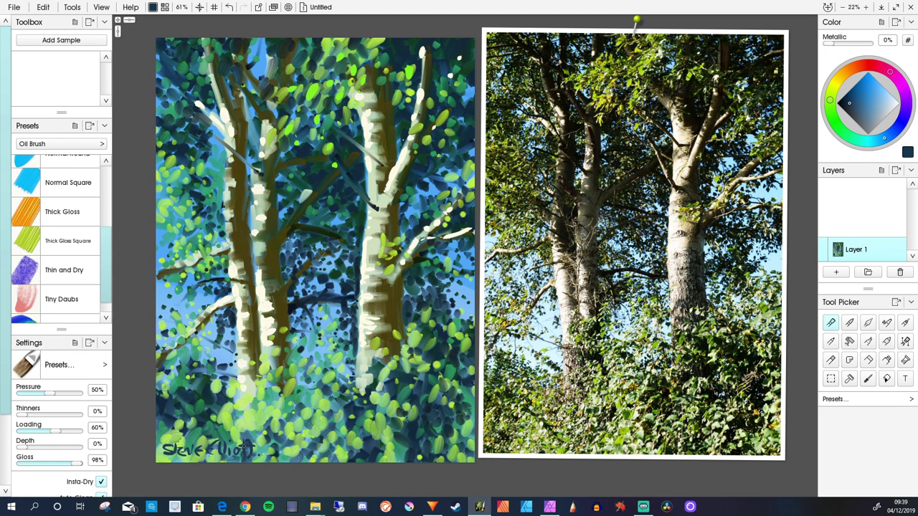
Step: Choose a bright yellow, enlarge the brush to 151%, turn off Insta-Dry, and dab yellow leaves in the canopy between the middle and right-hand trunks
left_click(835, 84)
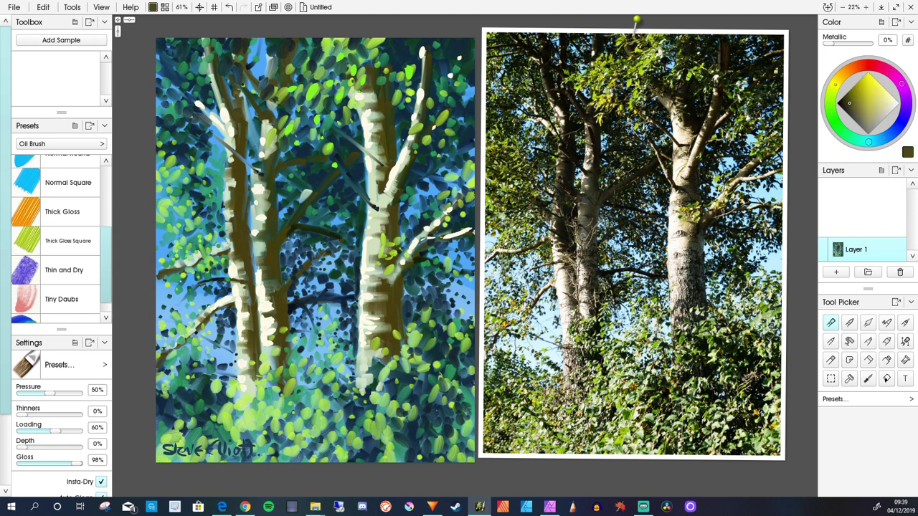
left_click(855, 87)
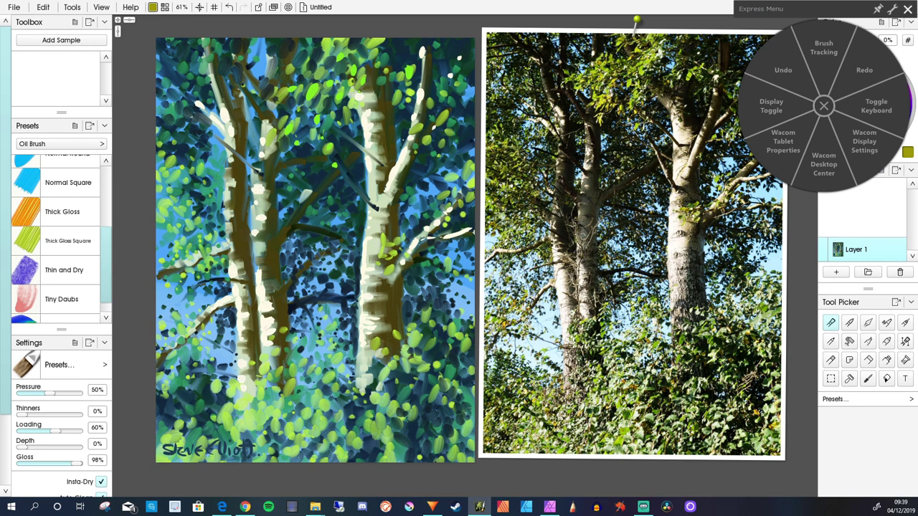
left_click(907, 9)
left_click(868, 84)
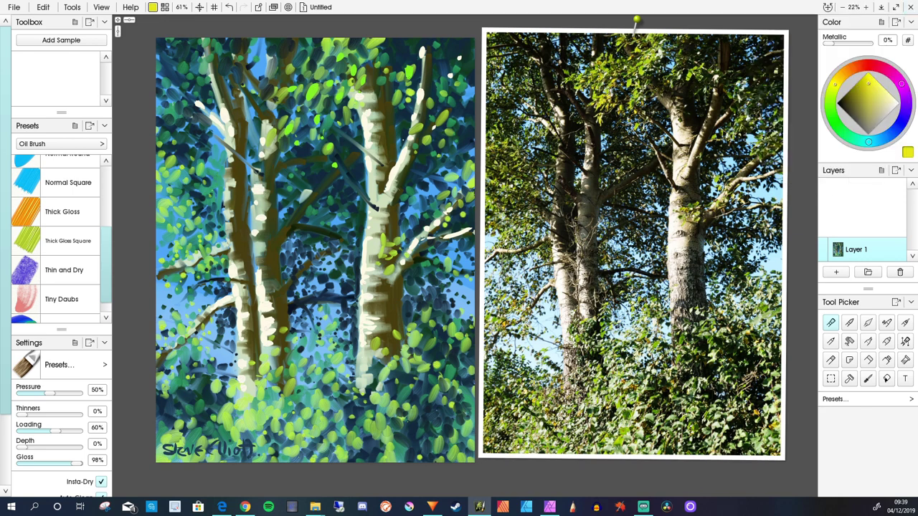
left_click_drag(410, 68, 408, 78)
key("bracketright")
key("bracketright")
key("bracketright")
key("bracketright")
key("bracketright")
key("bracketright")
key("bracketright")
key("bracketright")
key("bracketright")
left_click(101, 482)
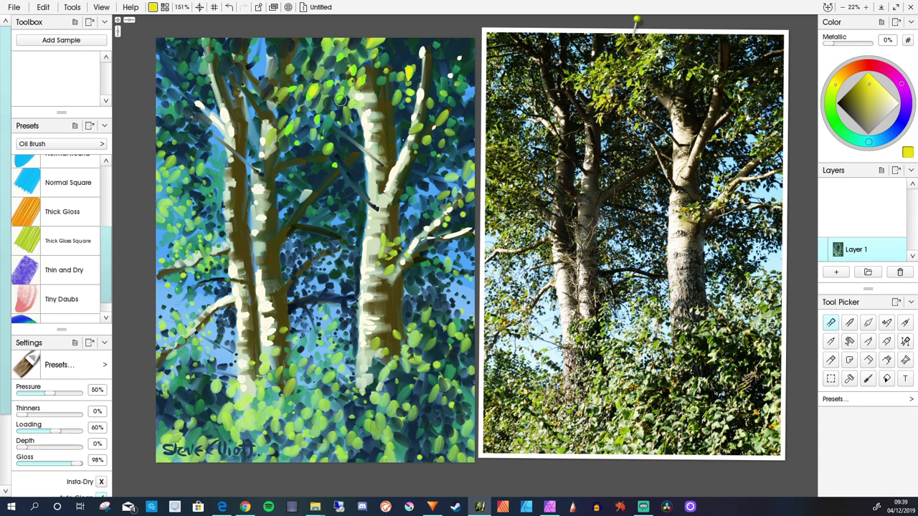
left_click(329, 147)
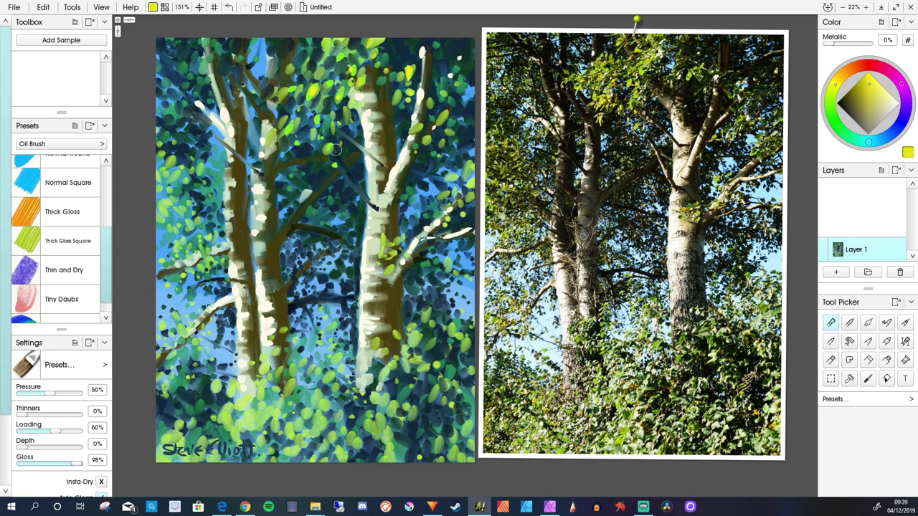